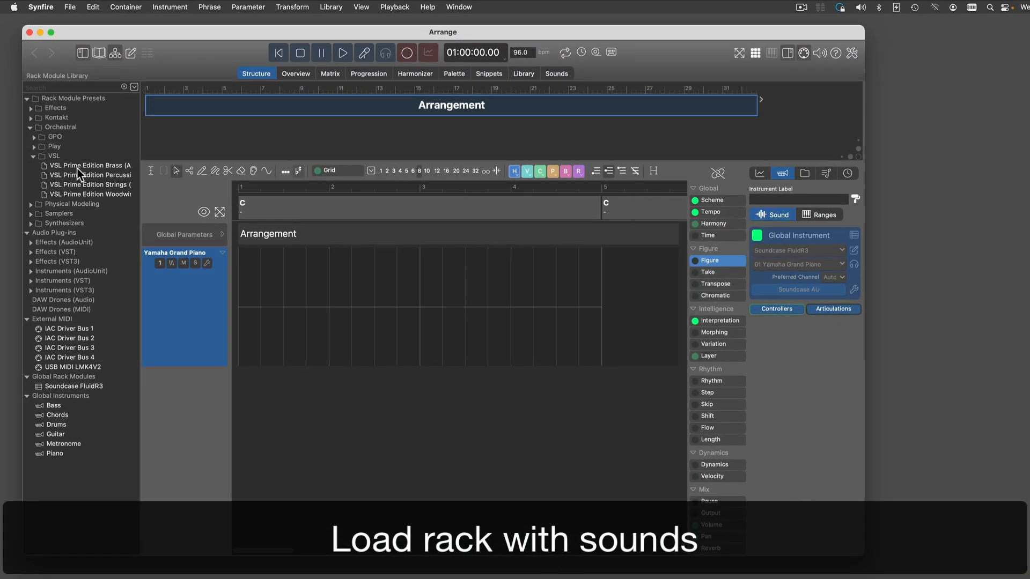
# - Load the VSL Prime Edition Strings, Woodwinds, Brass and Percussion presets into the arrangement rack
pyautogui.click(70, 186)
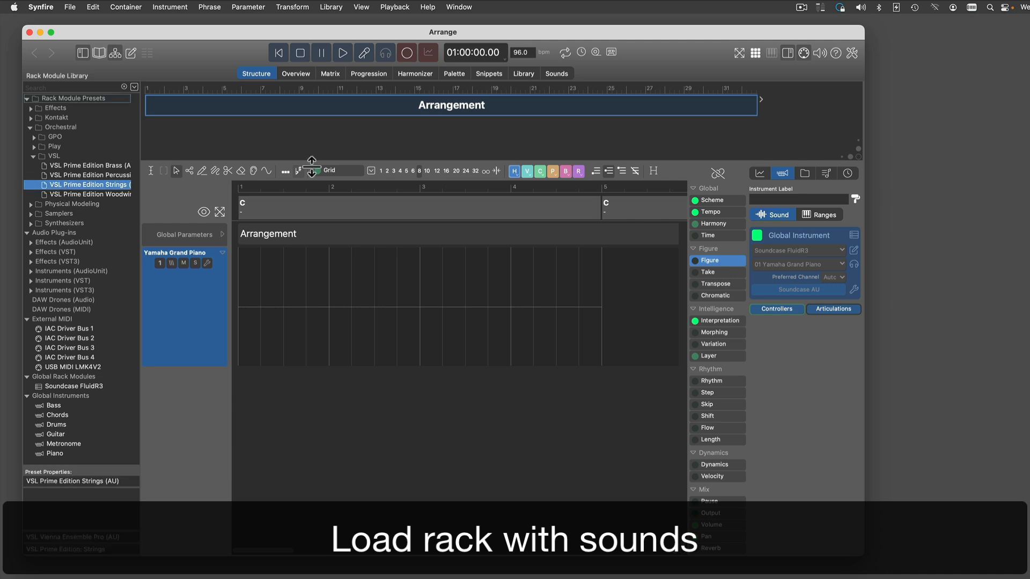
pyautogui.click(556, 76)
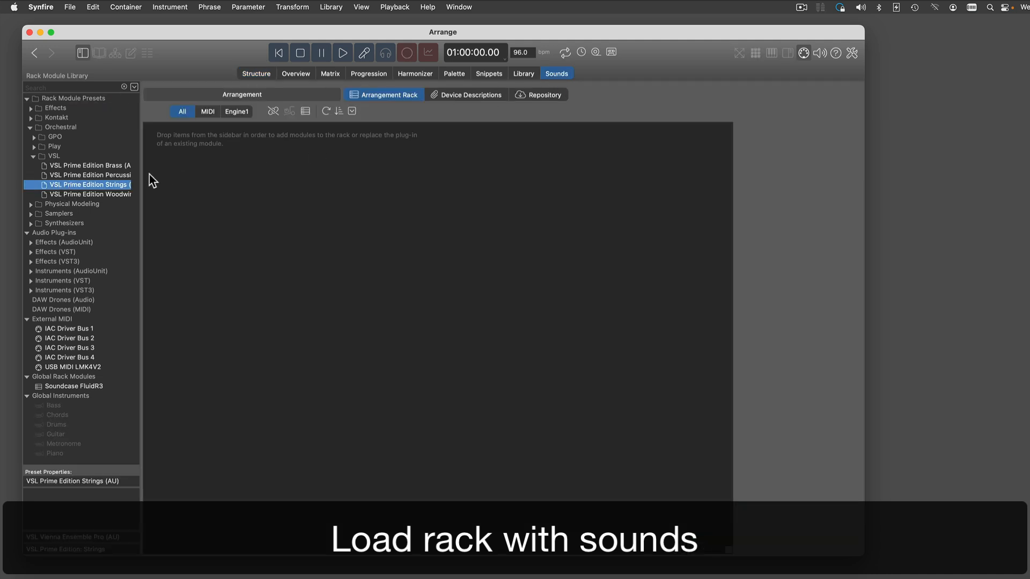
pyautogui.moveTo(88, 188); pyautogui.dragTo(239, 189)
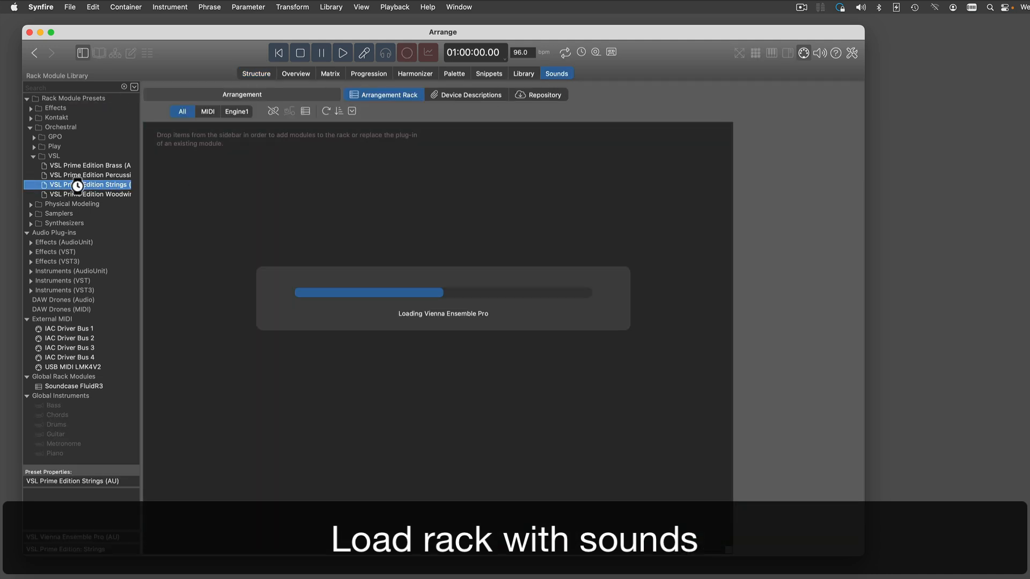
pyautogui.moveTo(64, 193); pyautogui.dragTo(206, 189)
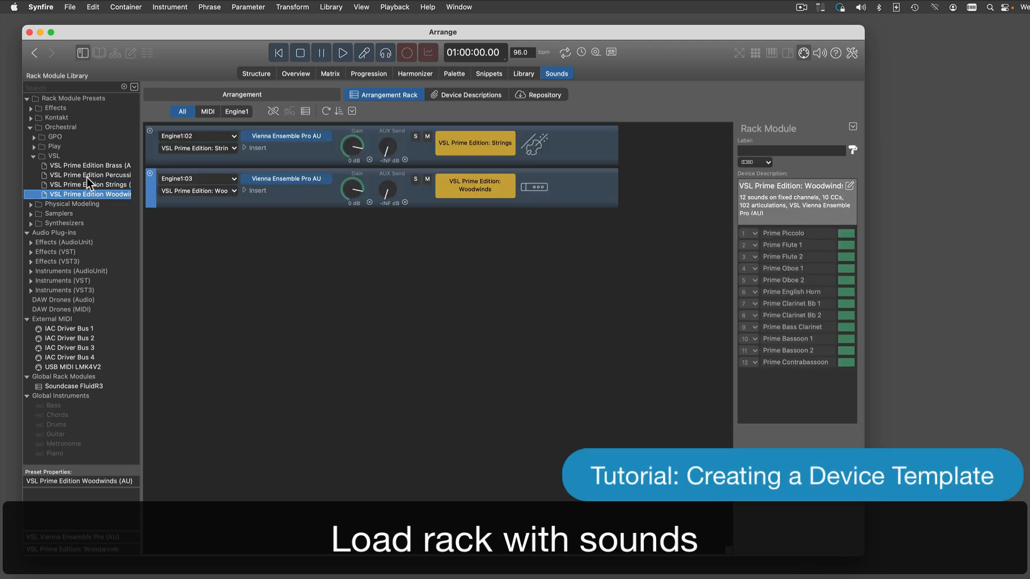
pyautogui.click(68, 175)
pyautogui.moveTo(53, 165); pyautogui.dragTo(244, 250)
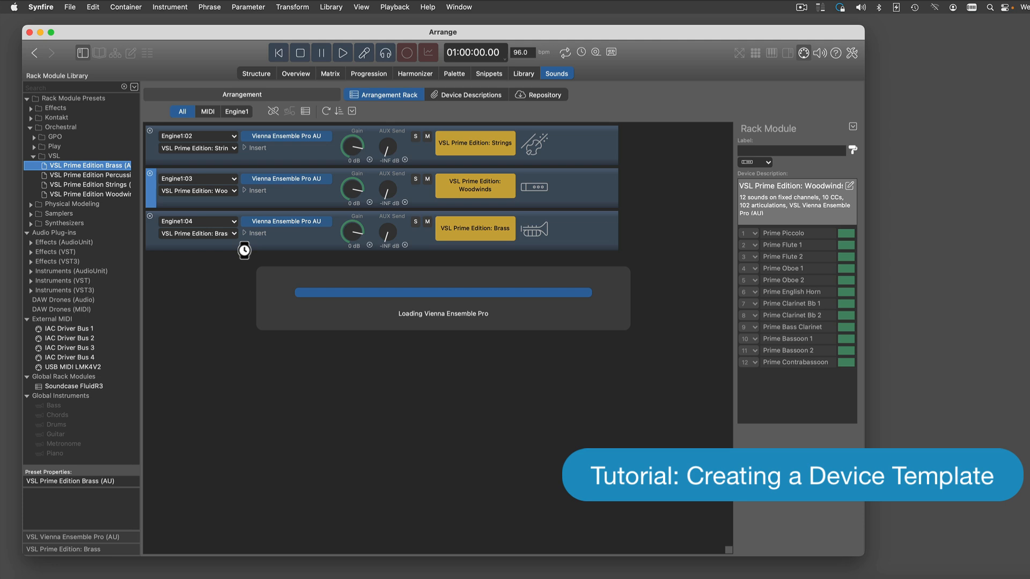
pyautogui.click(68, 176)
pyautogui.moveTo(67, 177); pyautogui.dragTo(287, 295)
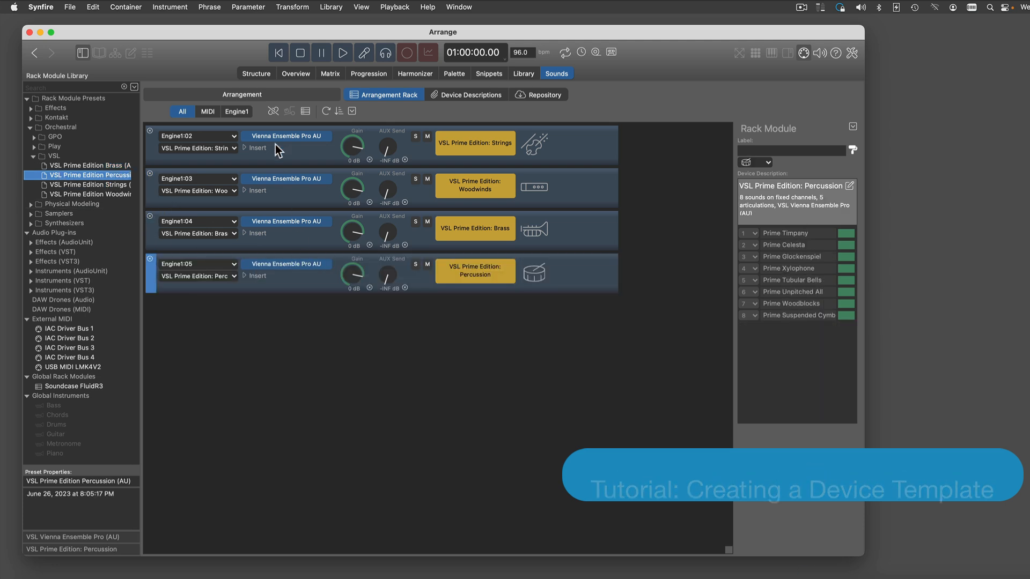
# - Set the arrangement's global pre-roll to 1 measure
pyautogui.click(256, 78)
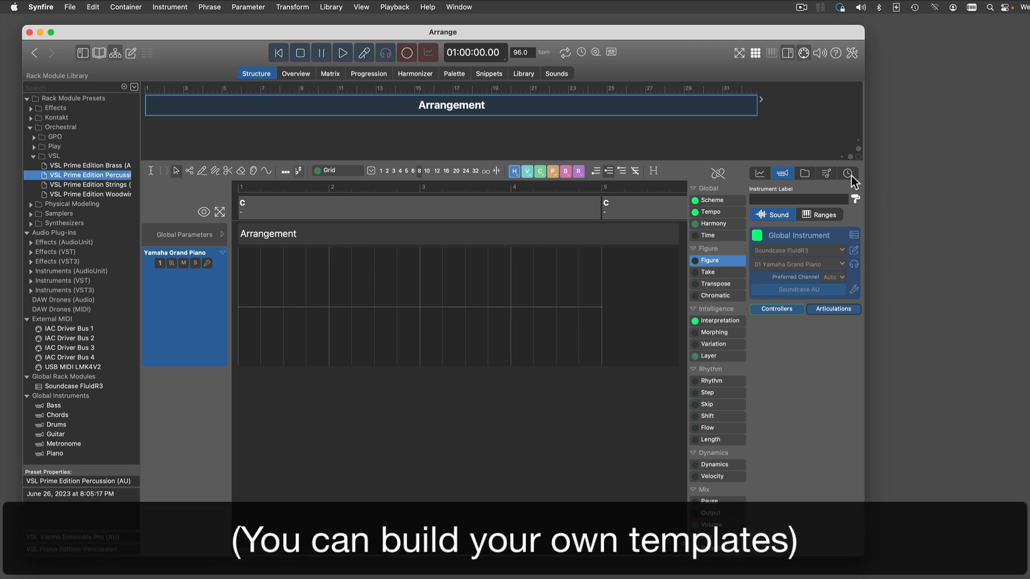
pyautogui.click(851, 176)
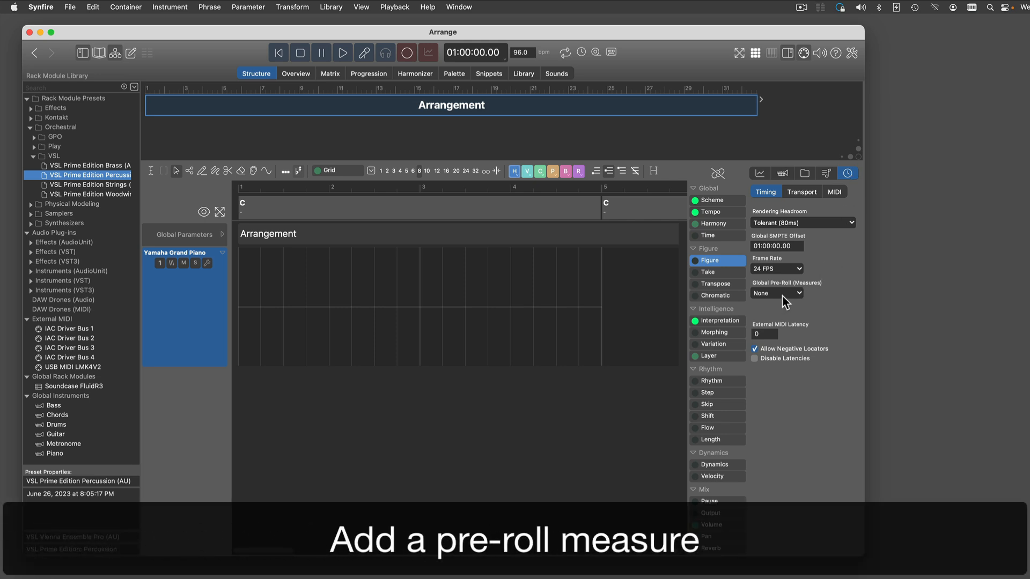
pyautogui.click(782, 294)
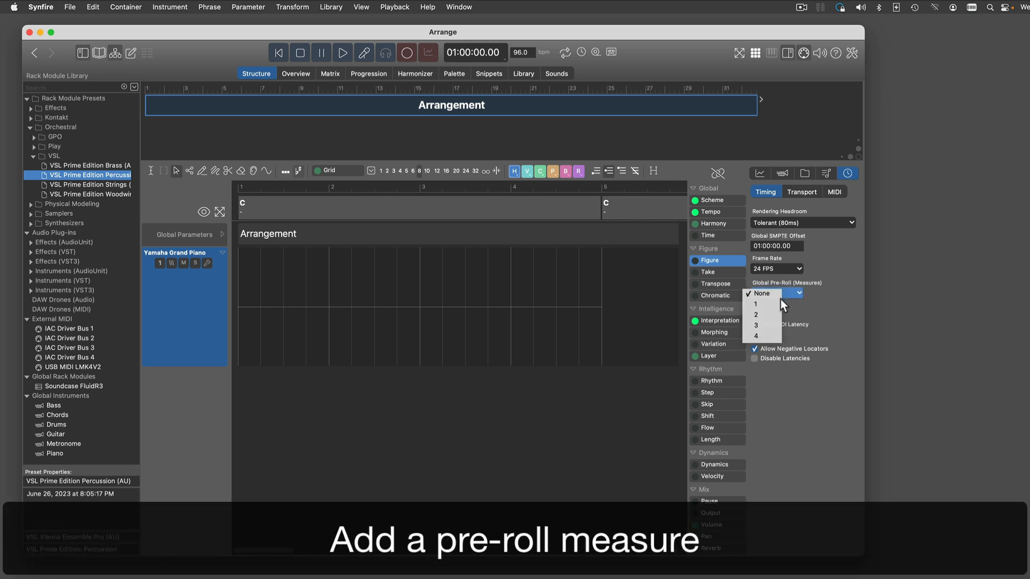
pyautogui.click(762, 304)
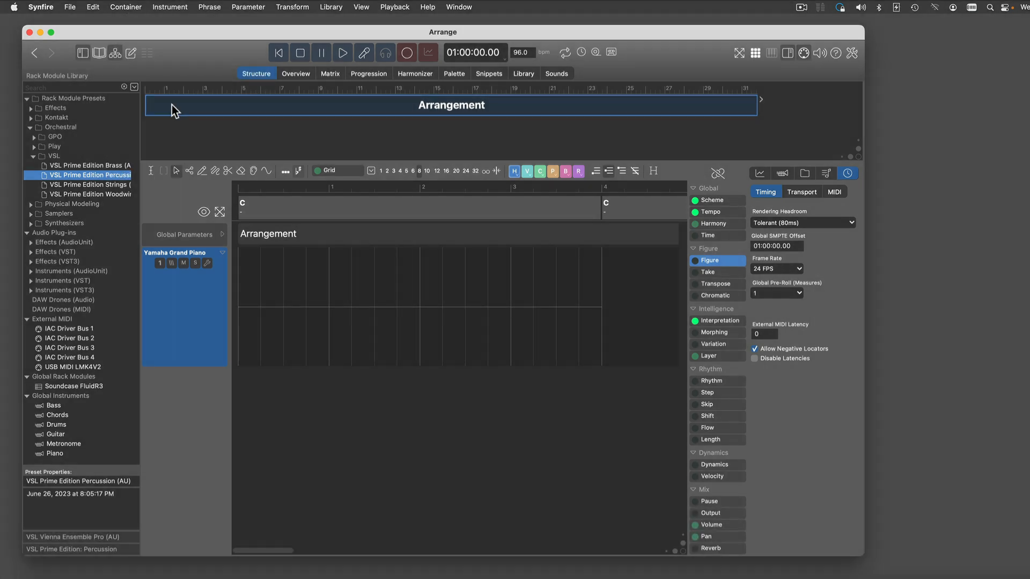
# - Create a new container in the arrangement, starting at bar 1 and extended to bar 9
pyautogui.rightClick(172, 104)
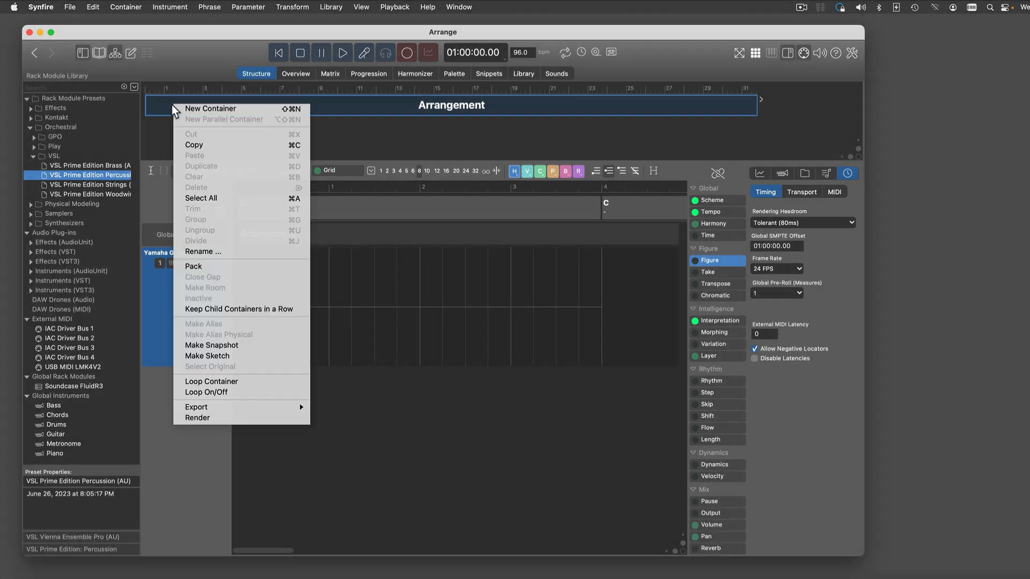
pyautogui.click(174, 107)
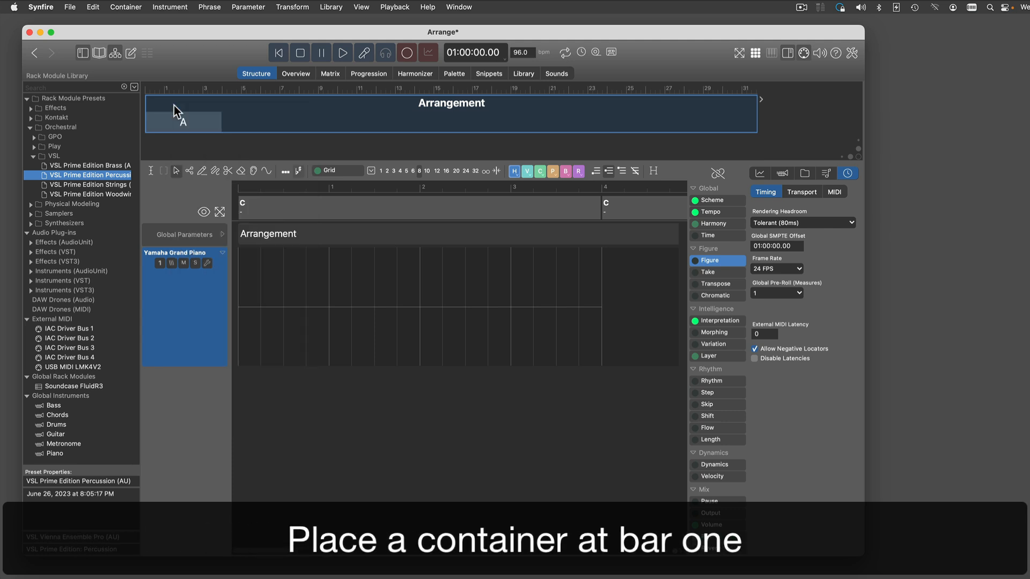
pyautogui.click(169, 121)
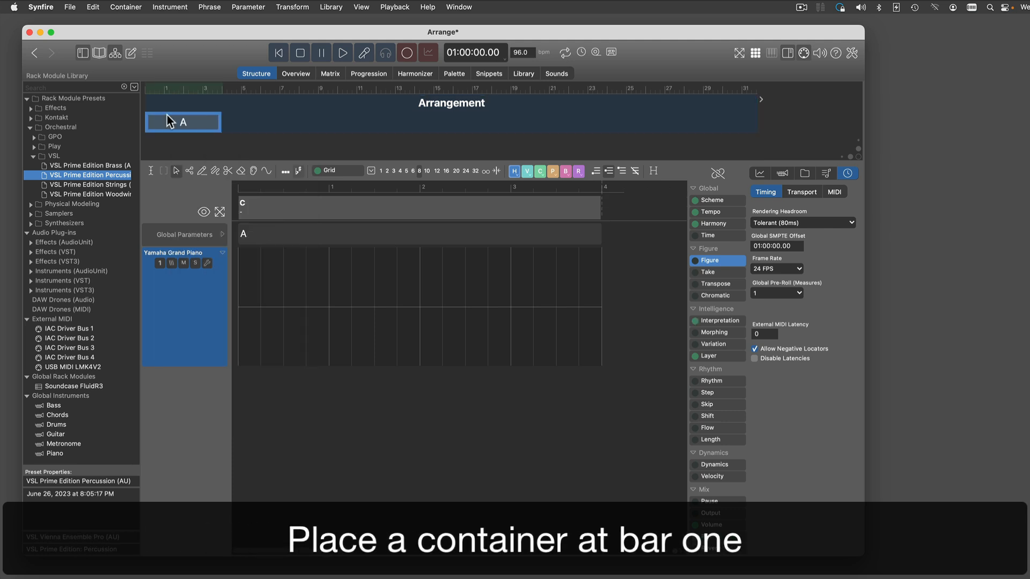
pyautogui.press('Right')
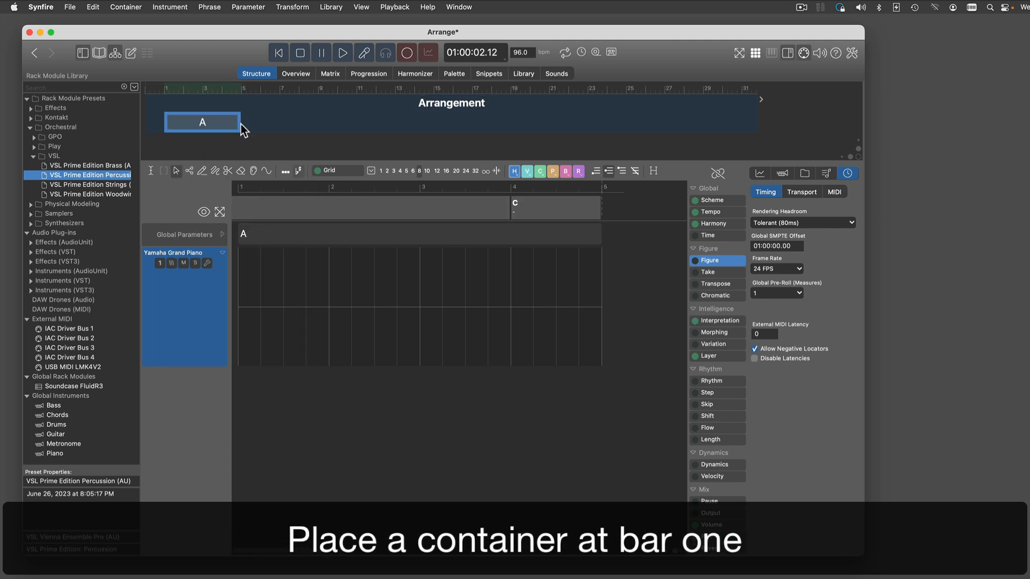
pyautogui.moveTo(239, 124); pyautogui.dragTo(315, 123)
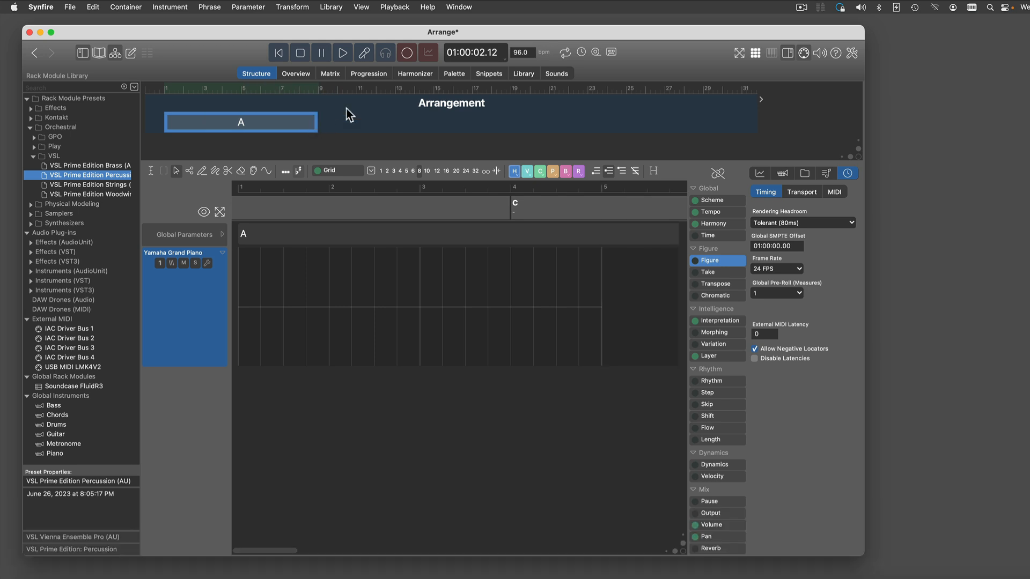
# - Show the A minor chord palette and fill container A with Am9, Cmaj7, Fmaj7 and G9, one chord per measure
pyautogui.click(449, 73)
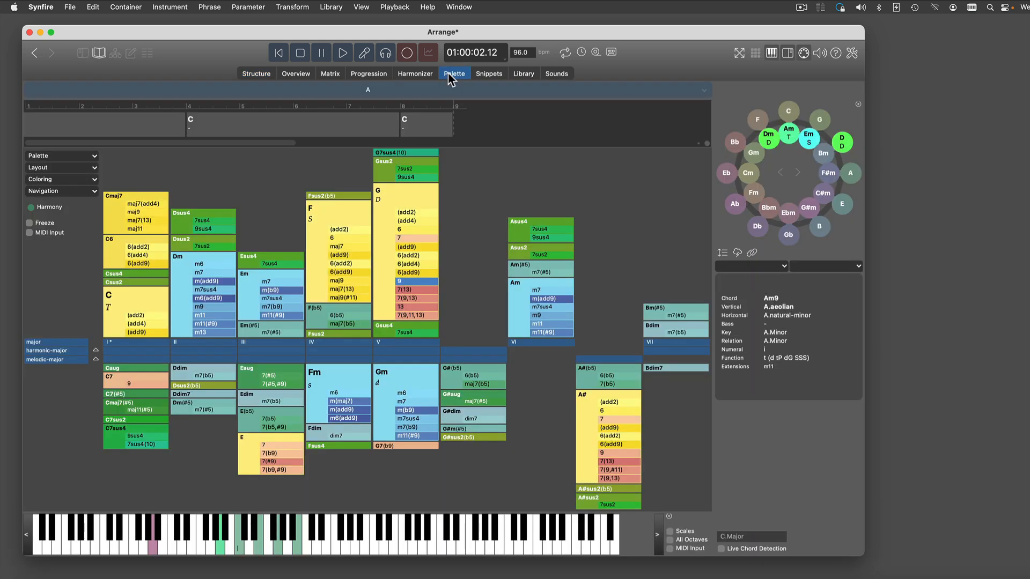
pyautogui.click(789, 140)
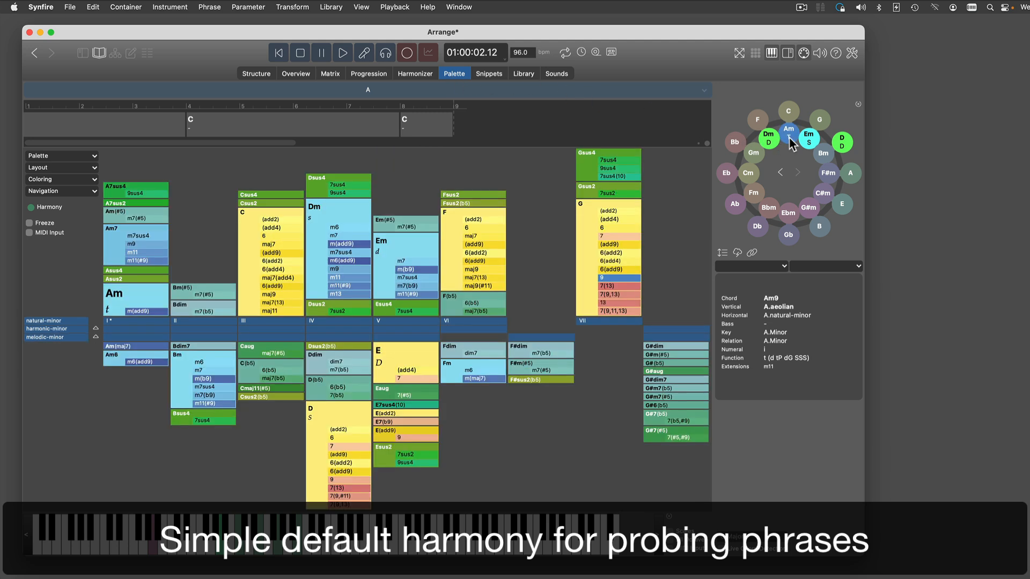
pyautogui.click(153, 251)
pyautogui.moveTo(84, 175); pyautogui.dragTo(31, 129)
pyautogui.moveTo(283, 248); pyautogui.dragTo(86, 130)
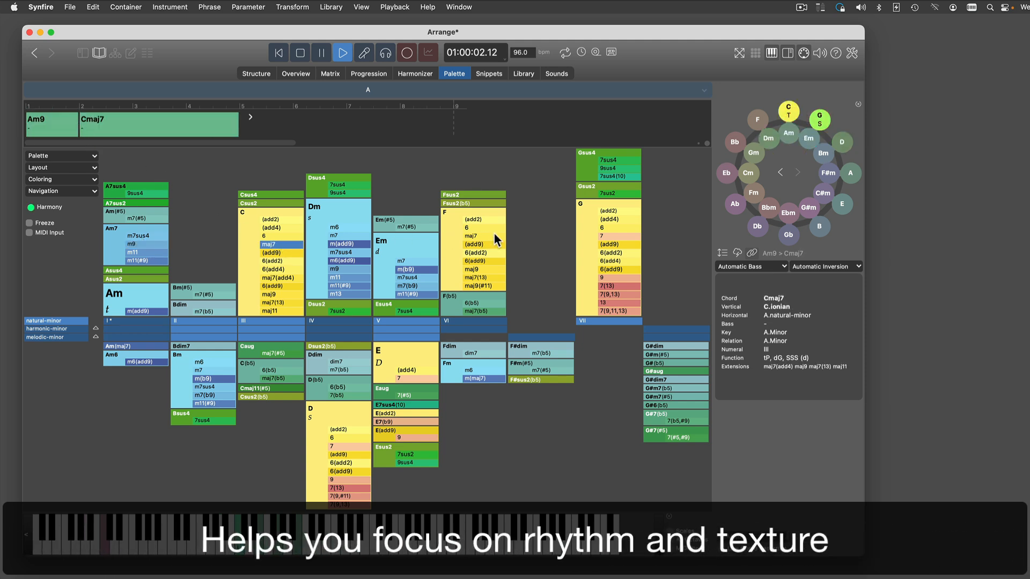
pyautogui.moveTo(495, 236)
pyautogui.mouseDown()
pyautogui.moveTo(430, 236)
pyautogui.moveTo(129, 123)
pyautogui.mouseUp()
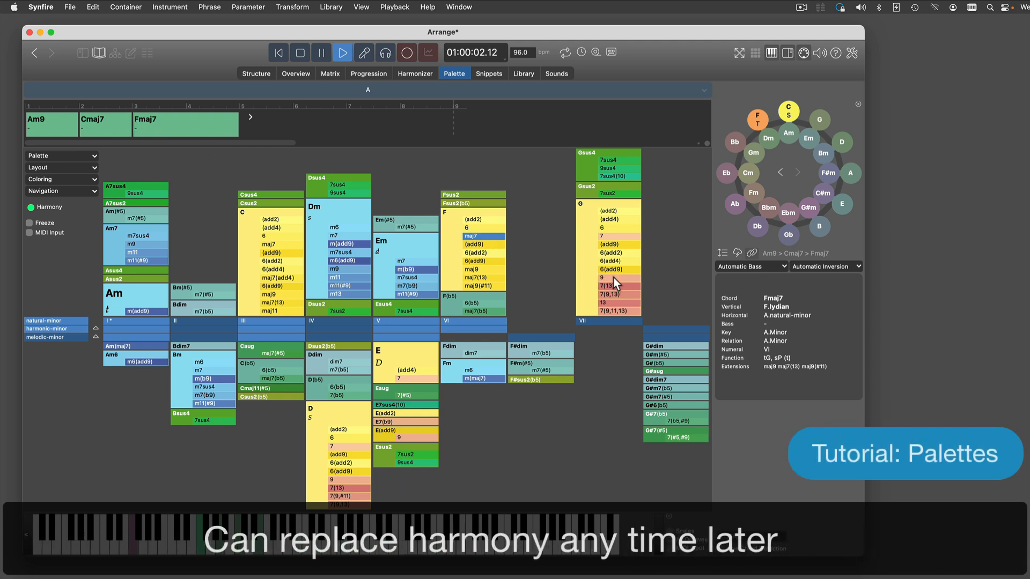
pyautogui.moveTo(614, 278); pyautogui.dragTo(182, 125)
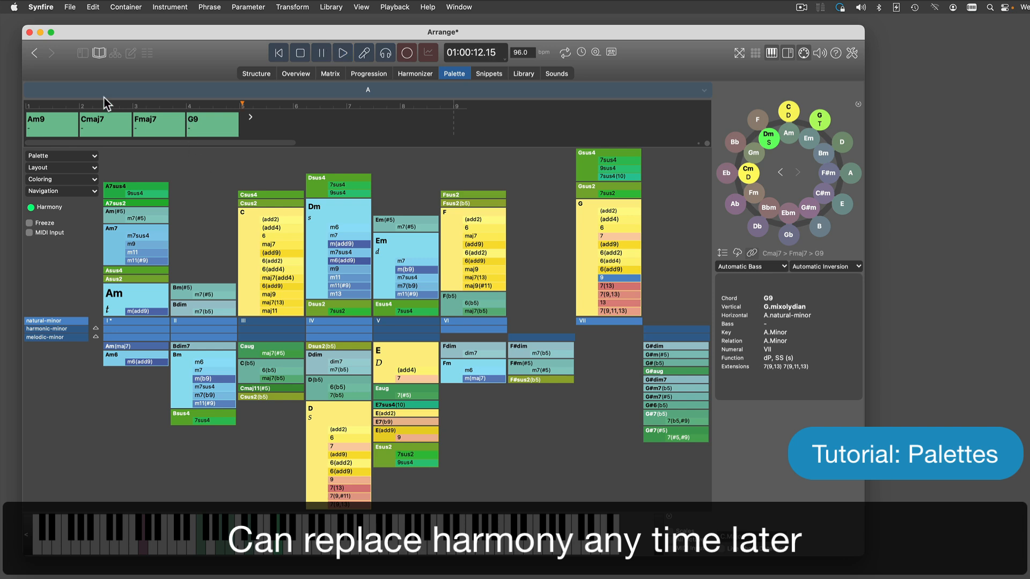
# - Copy the Am9 chord from container A into the root Arrangement container as its default harmony, and reselect container A
pyautogui.click(36, 56)
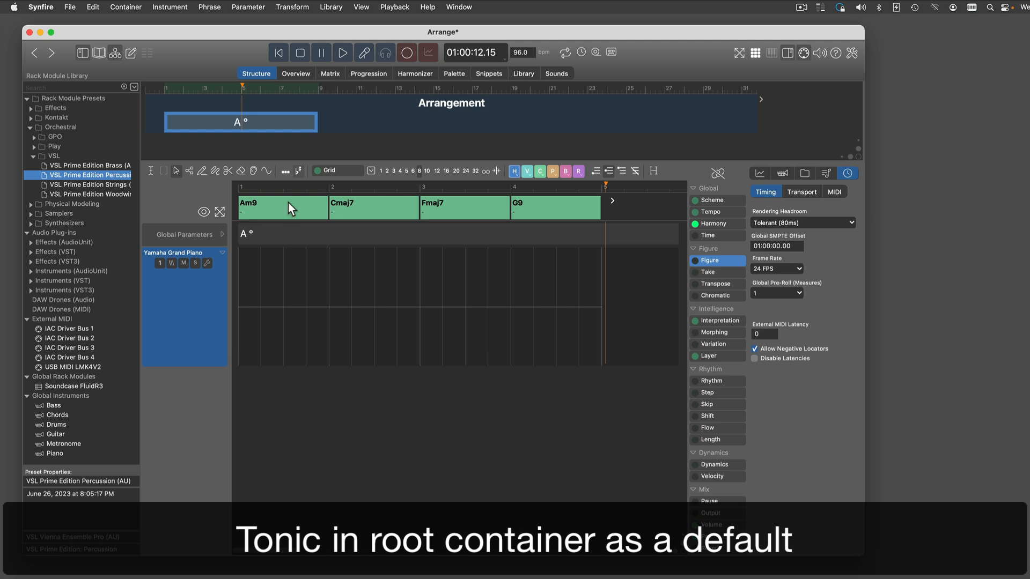
pyautogui.click(288, 207)
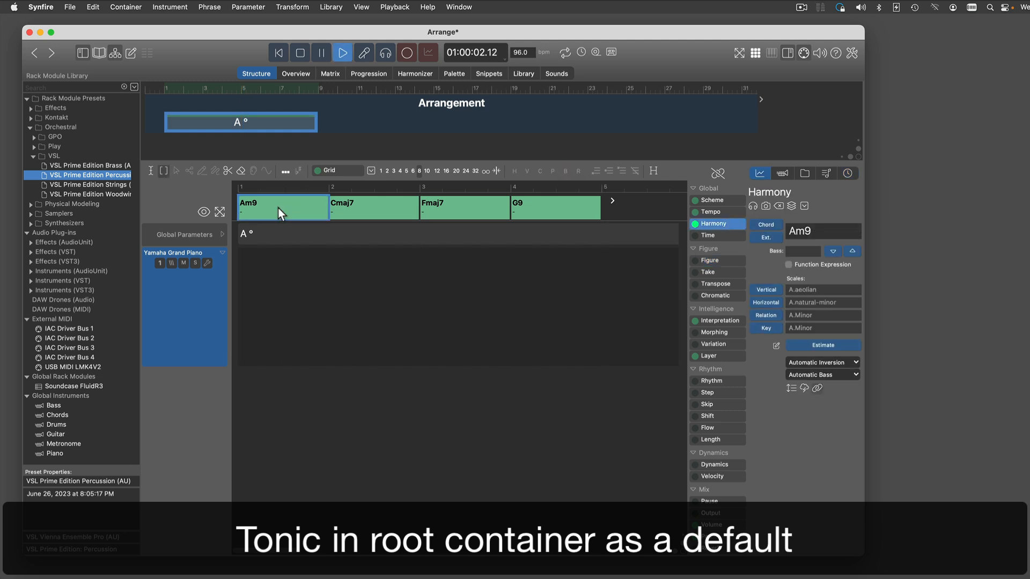
pyautogui.moveTo(277, 208); pyautogui.dragTo(279, 108)
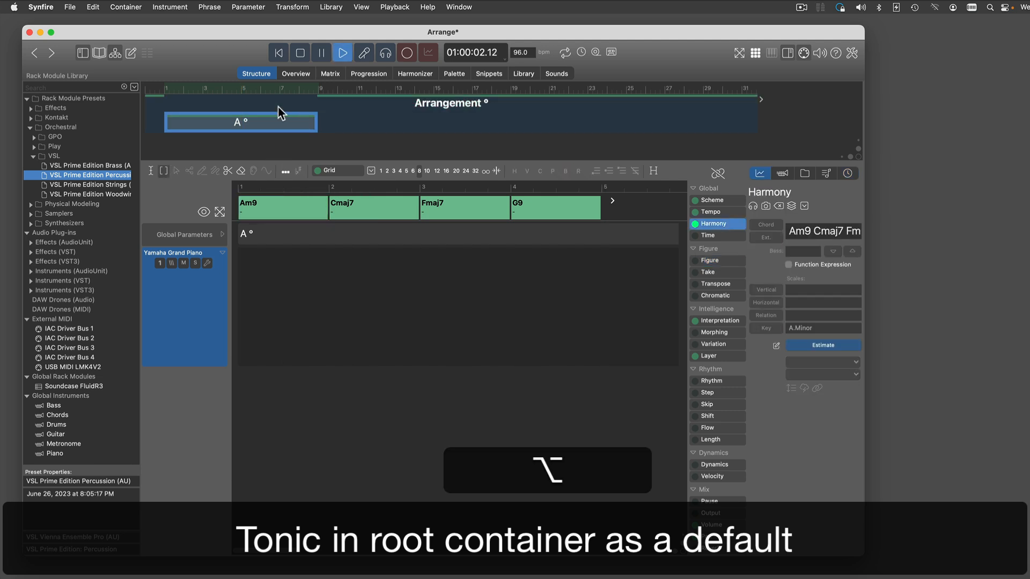
pyautogui.hotkey('alt', 'space')
pyautogui.click(279, 107)
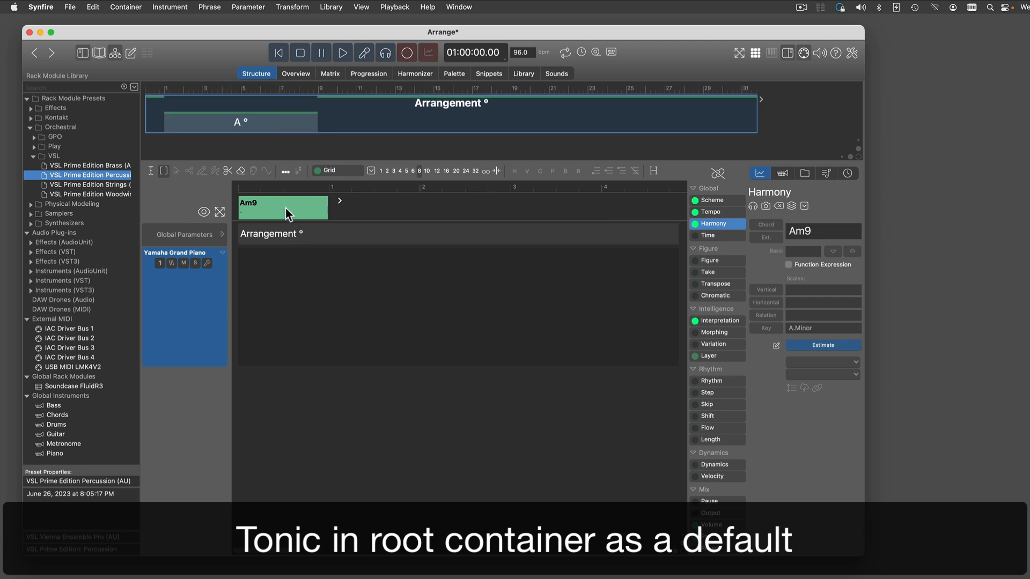
pyautogui.click(287, 123)
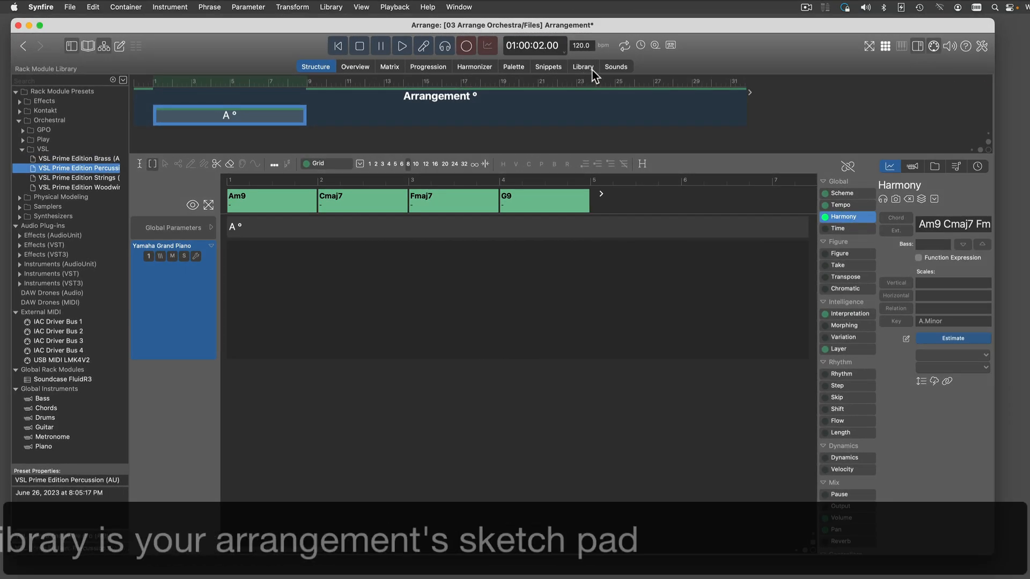
# - Create a new phrase pool in the embedded library and add a new phrase to it
pyautogui.click(593, 70)
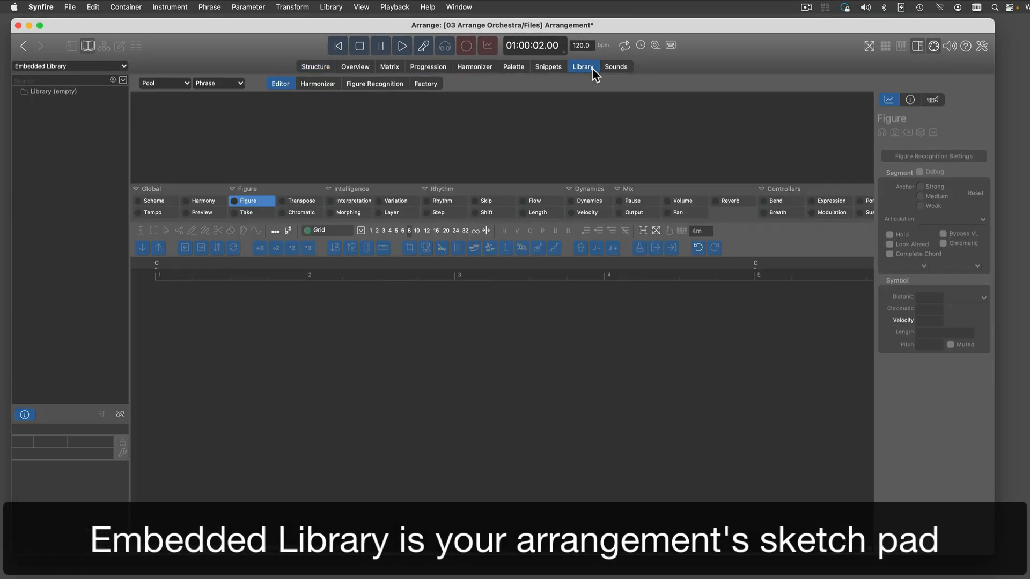
pyautogui.click(183, 86)
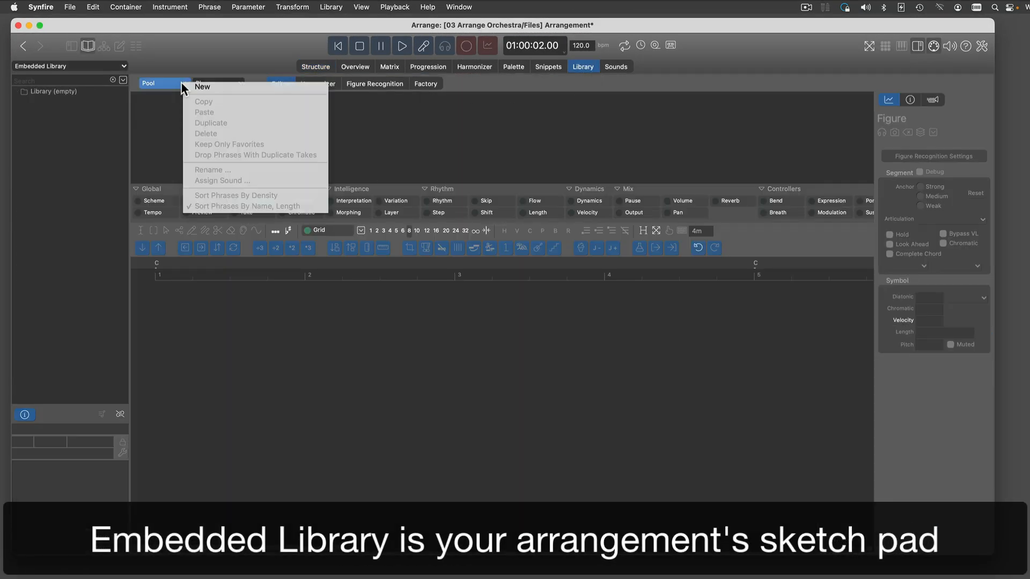
pyautogui.click(223, 85)
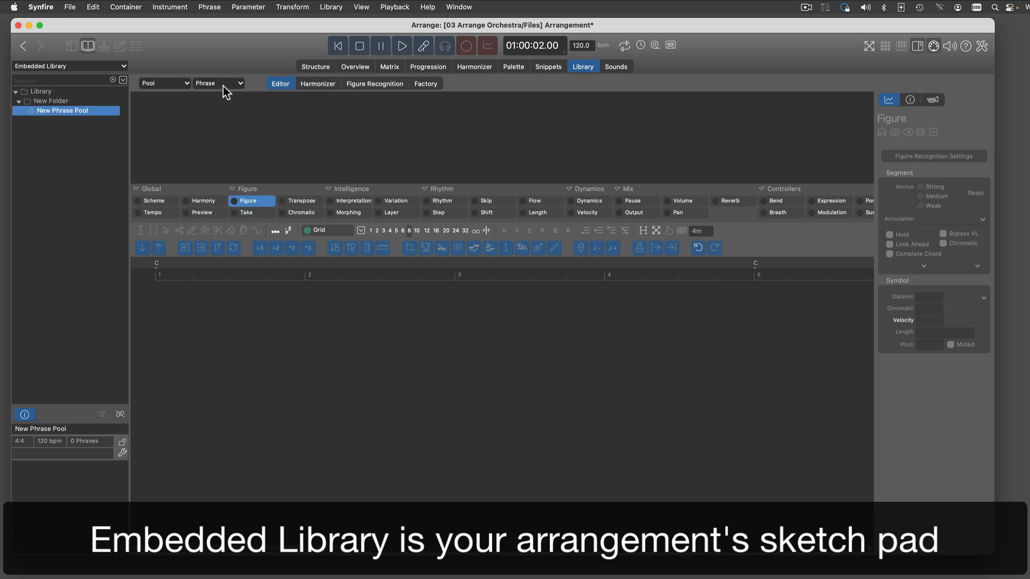
pyautogui.click(232, 86)
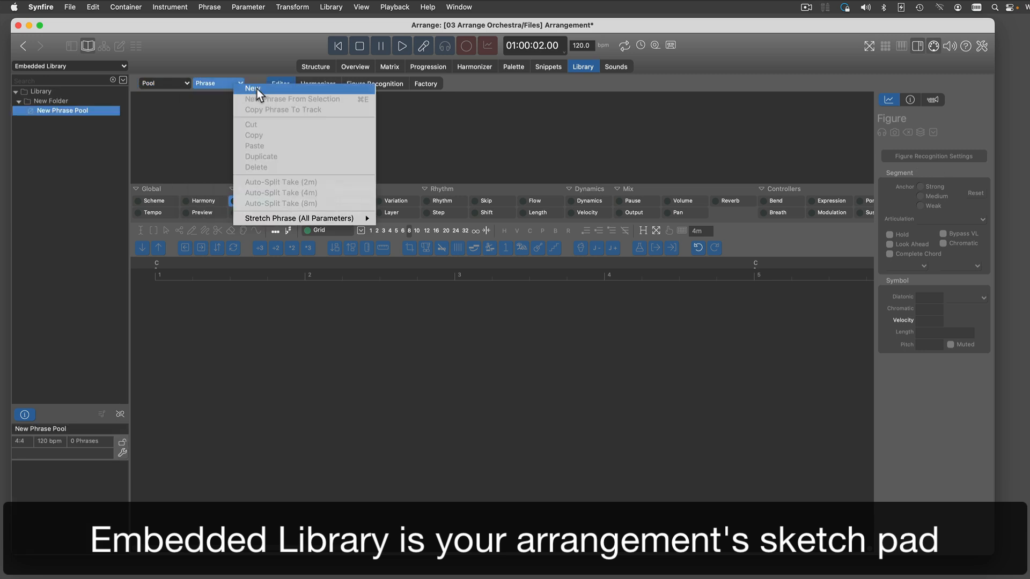
pyautogui.click(256, 88)
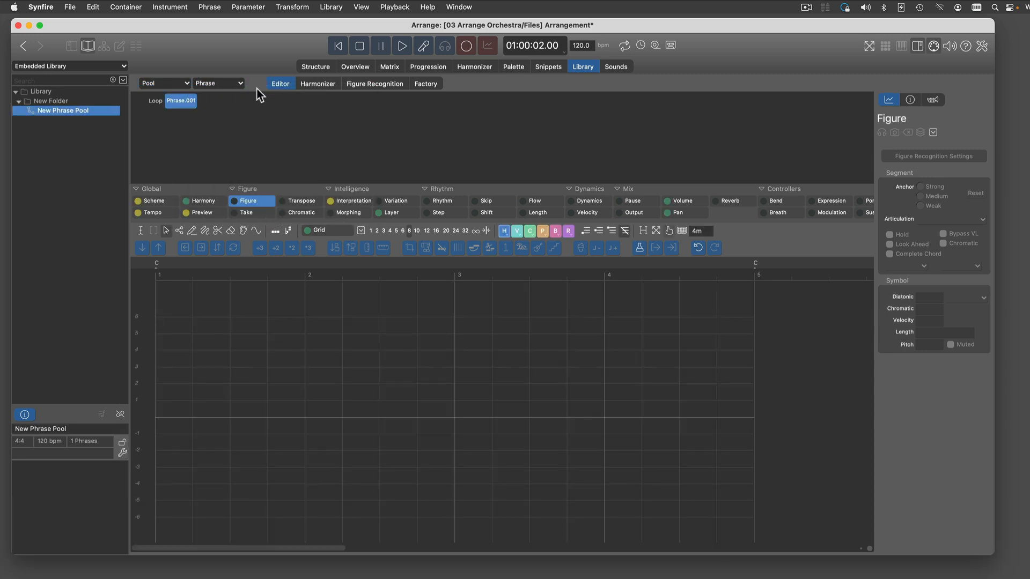
# - Assign the Prime Tutti sound from VSL Prime Edition: Strings to the new phrase pool
pyautogui.click(123, 454)
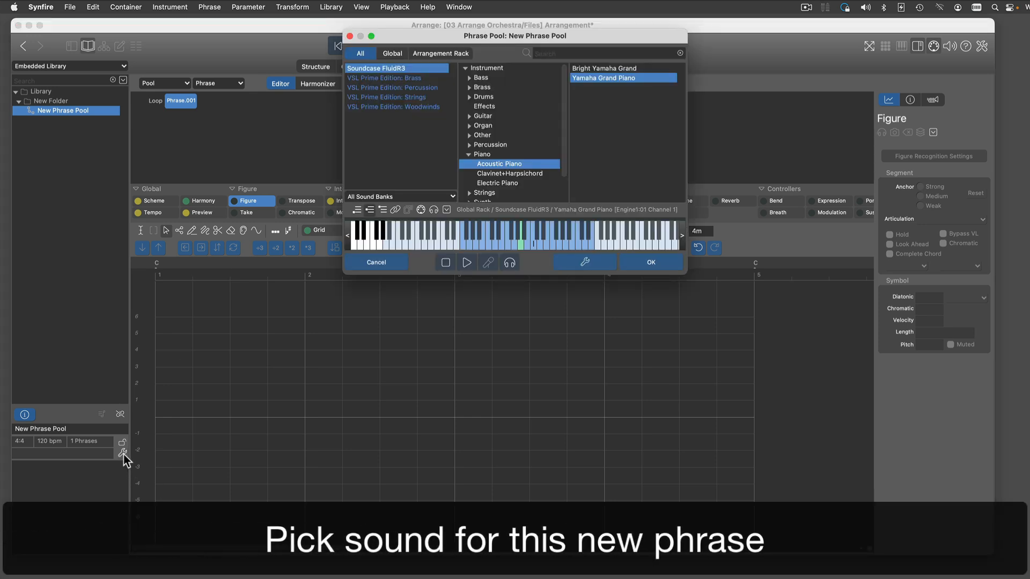
pyautogui.click(427, 97)
pyautogui.click(609, 88)
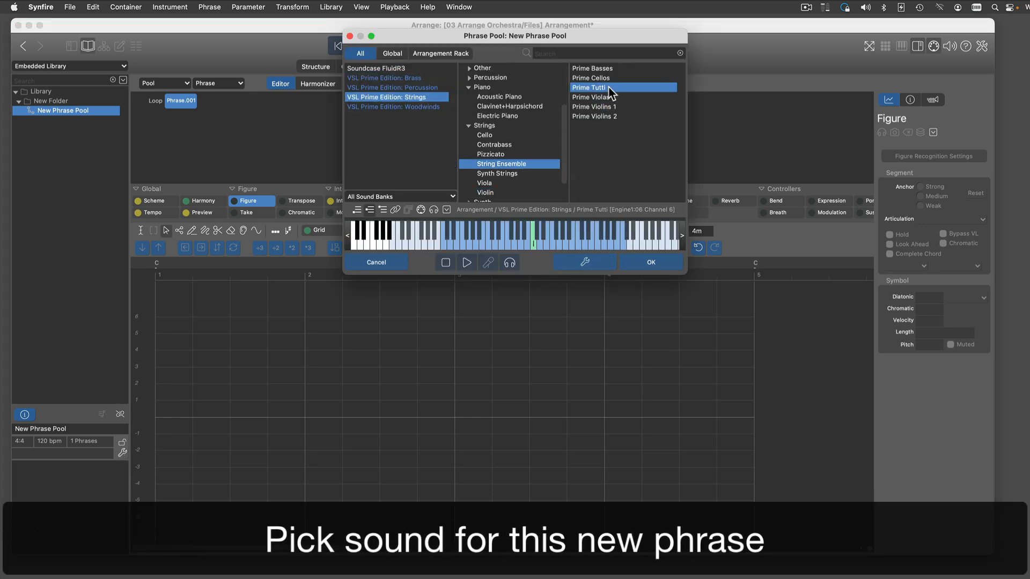
pyautogui.click(633, 259)
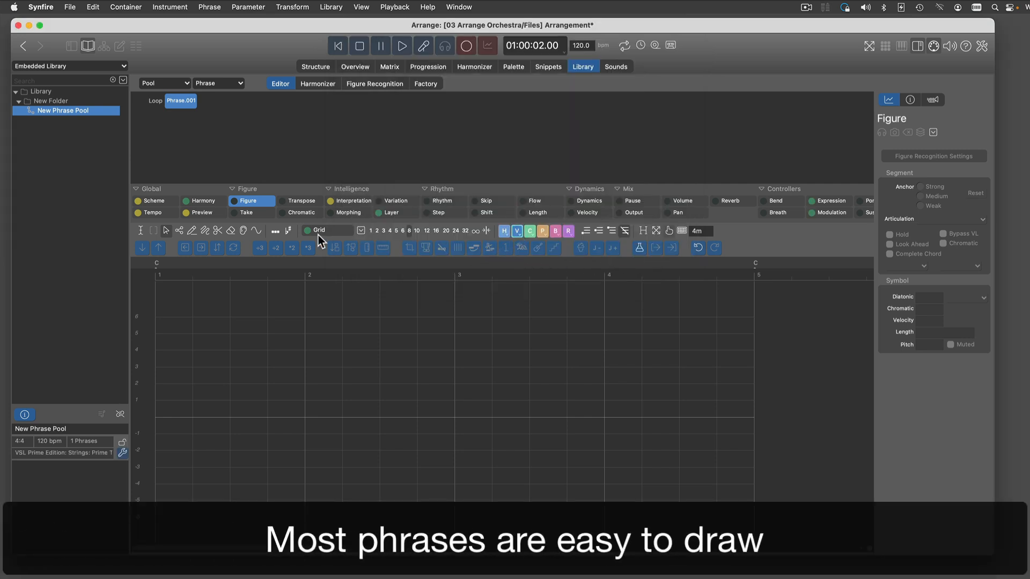
# - Draw a figure of three rising 1/8 notes on steps 4, 5 and 6 at the start of measure 1
pyautogui.click(191, 230)
pyautogui.moveTo(155, 350); pyautogui.dragTo(172, 334)
pyautogui.click(192, 317)
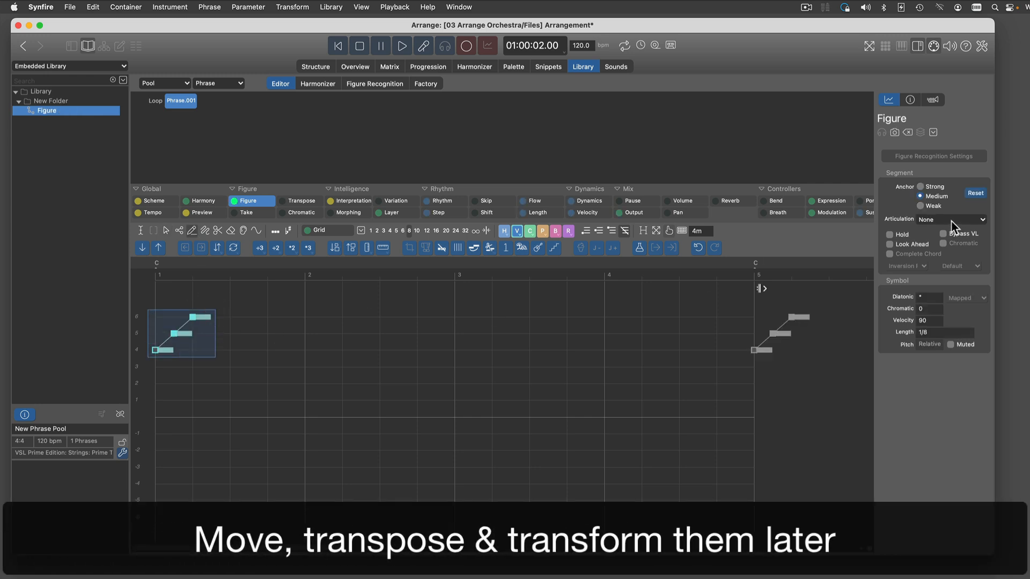
# - Give the three-note figure the Trem marcato articulation and place a copy of it halfway through measure 1
pyautogui.click(951, 221)
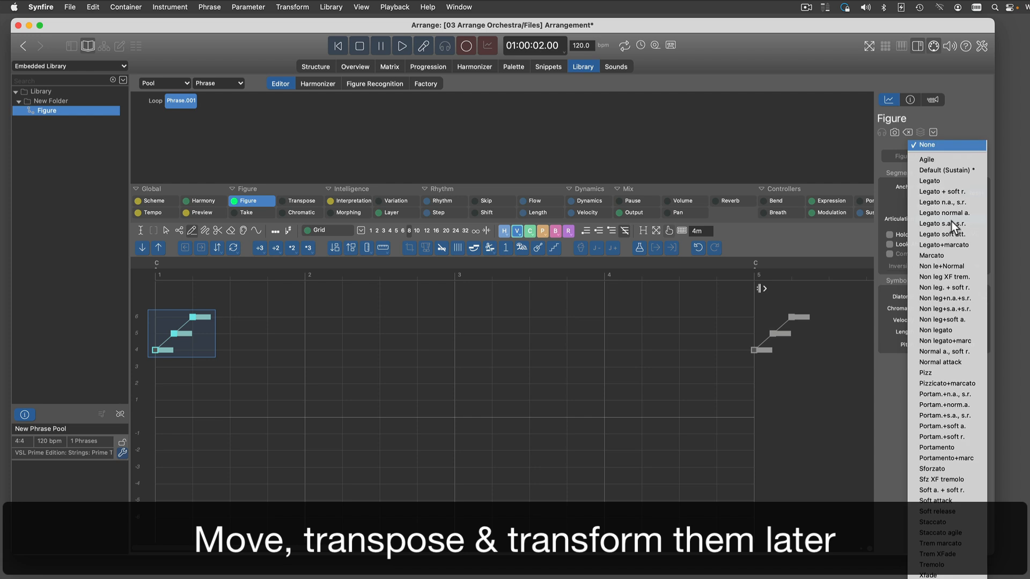
pyautogui.click(938, 543)
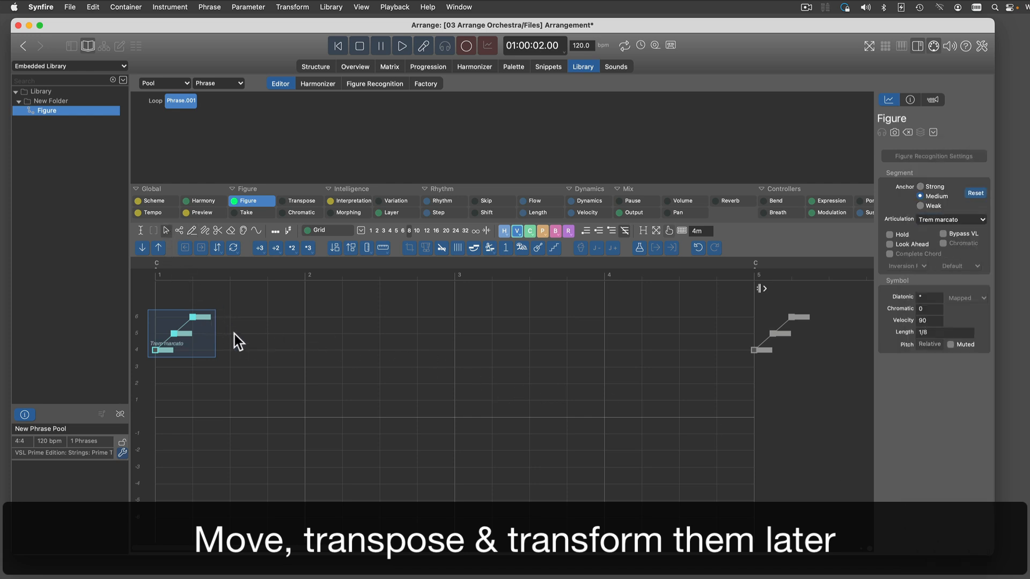
pyautogui.press('cmd+d')
pyautogui.press('Right')
pyautogui.press('Right')
pyautogui.press('Up')
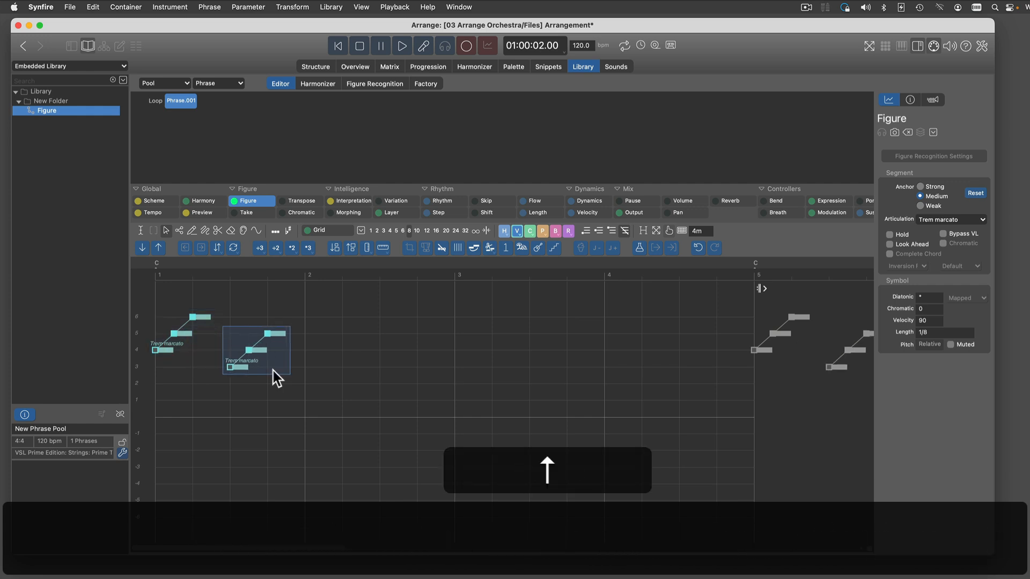
# - Add two more copies of the figure in measure 2, half a measure apart, and turn the last into a wider descending figure
pyautogui.press('cmd+d')
pyautogui.press('Right')
pyautogui.press('super+d')
pyautogui.press('Right')
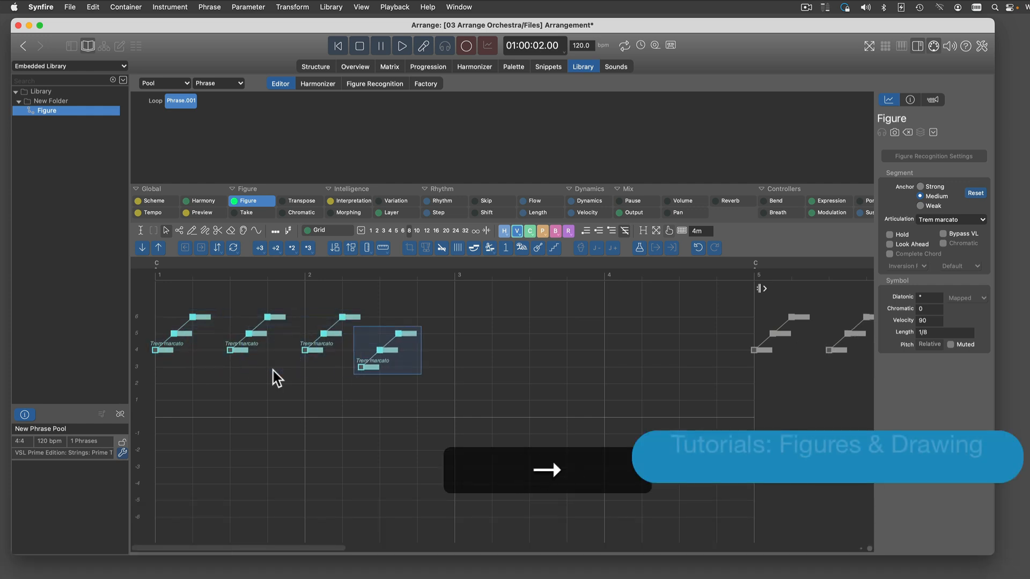
pyautogui.press('super+Down')
pyautogui.moveTo(404, 321); pyautogui.dragTo(404, 294)
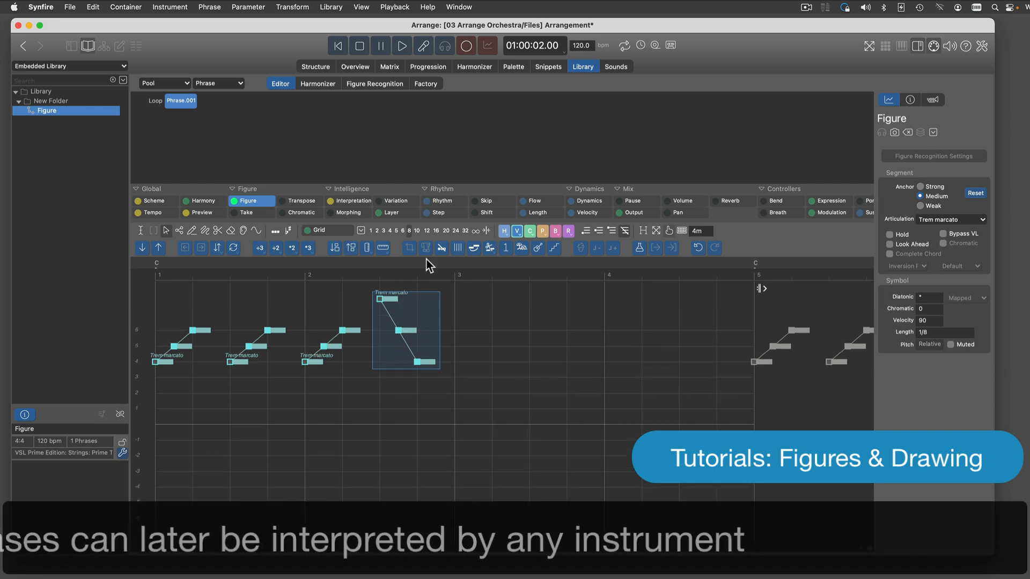
# - Draw a falling pair of 1/4 notes, from step 1 to the base line, starting on beat 4 of measures 1 and 2
pyautogui.click(191, 231)
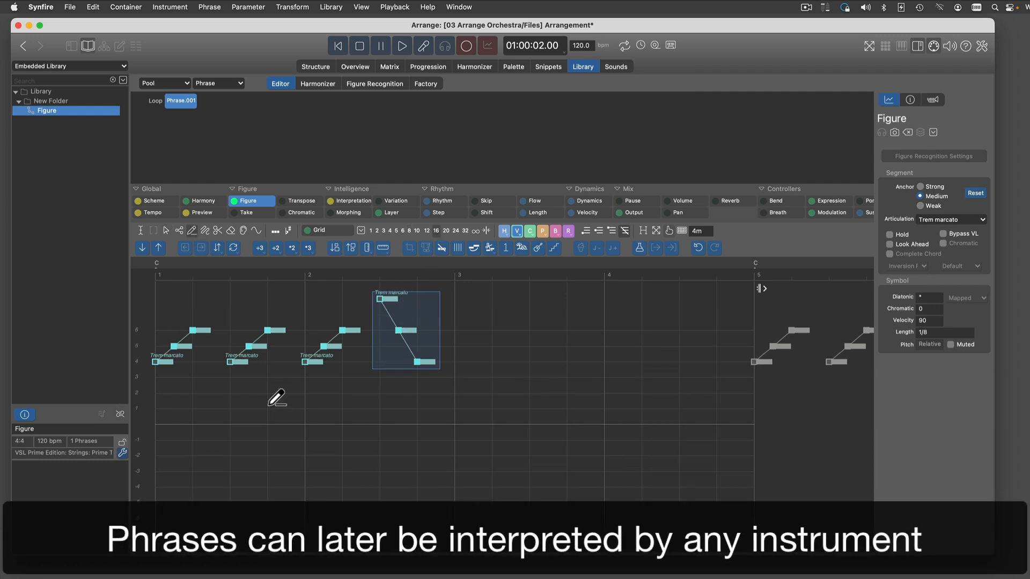
pyautogui.moveTo(267, 409); pyautogui.dragTo(342, 423)
pyautogui.moveTo(417, 409); pyautogui.dragTo(493, 423)
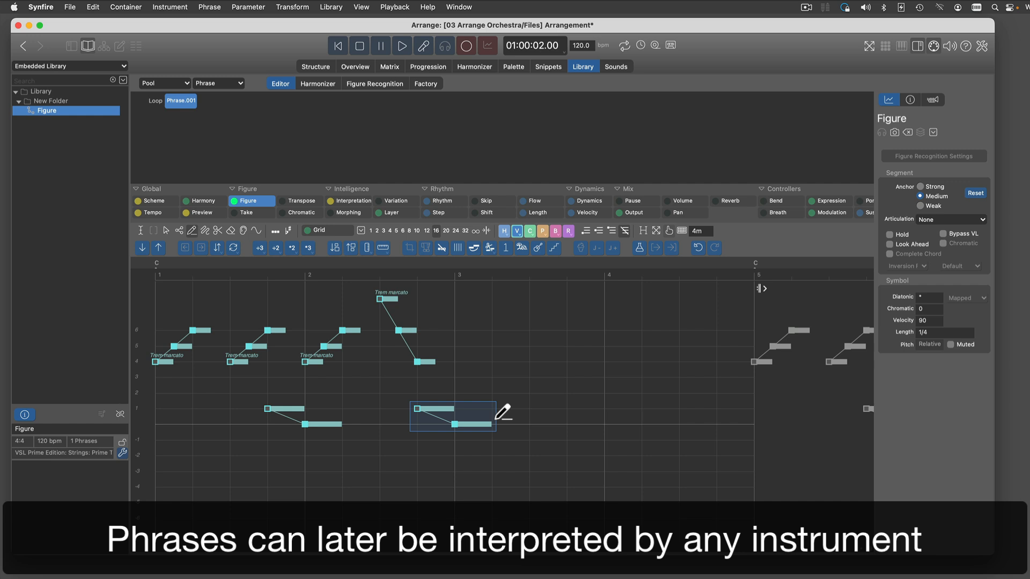
# - Set the first notes of both low pairs to a length of 1/16 and their articulation to Marcato
pyautogui.click(179, 231)
pyautogui.click(293, 415)
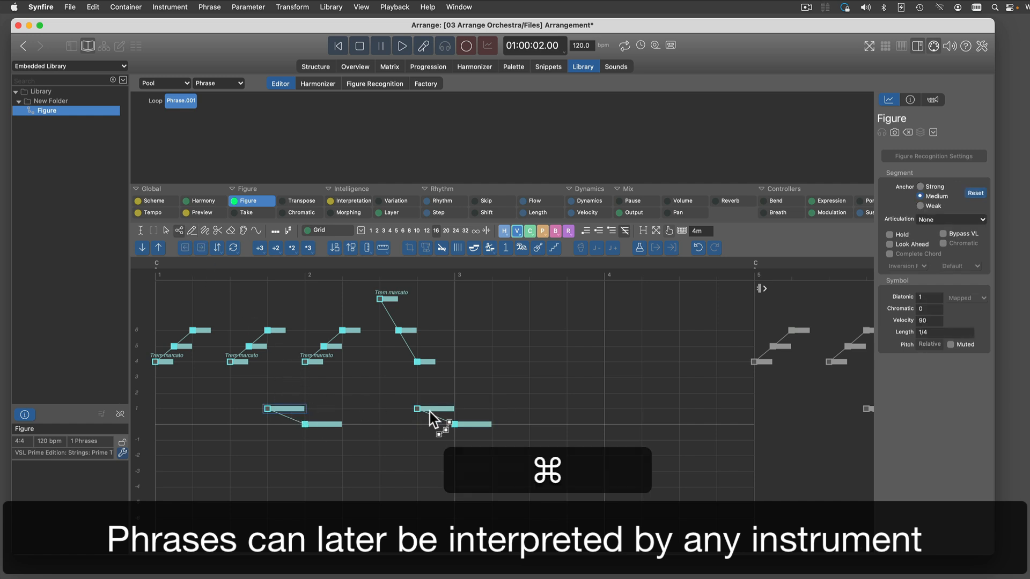
pyautogui.keyDown('super'); pyautogui.click(429, 412); pyautogui.keyUp('super')
pyautogui.click(938, 336)
pyautogui.press('BackSpace')
pyautogui.write('16')
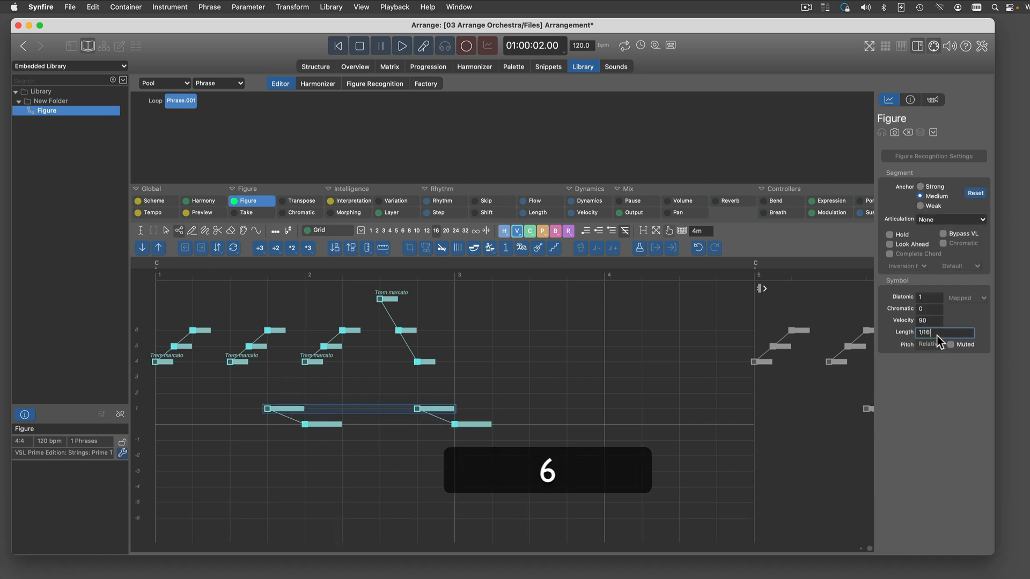
pyautogui.press('Return')
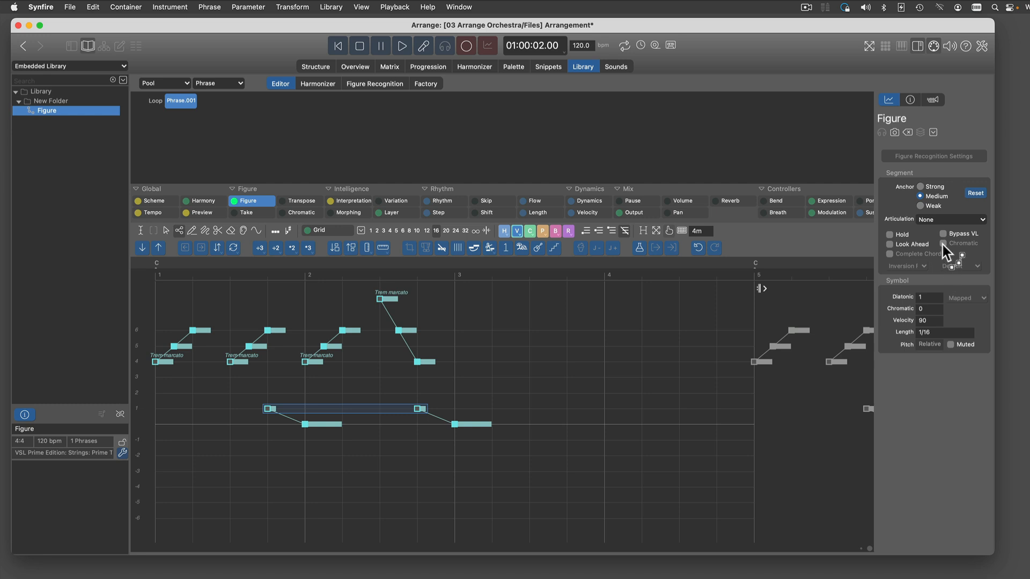
pyautogui.click(943, 220)
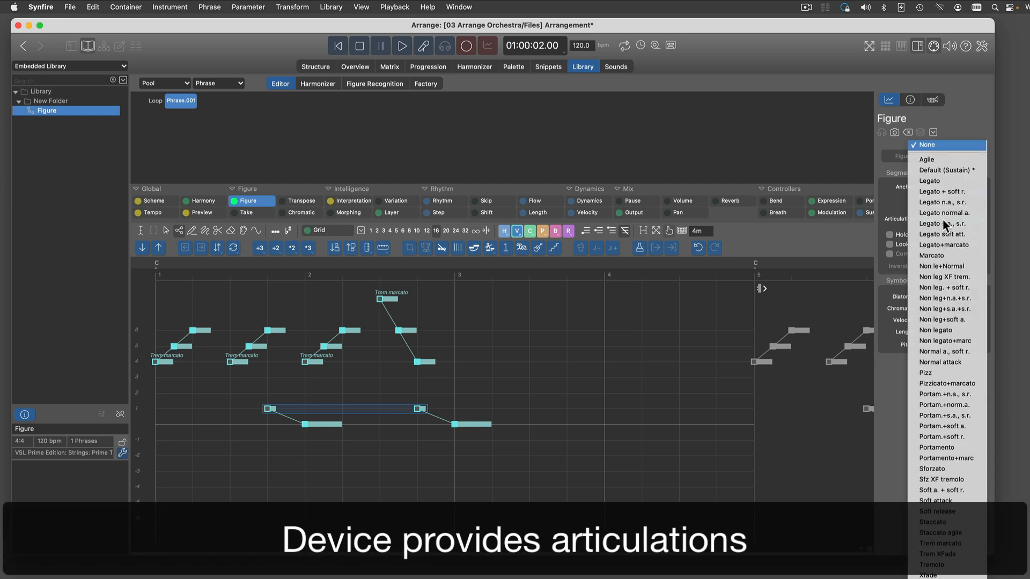
pyautogui.click(926, 257)
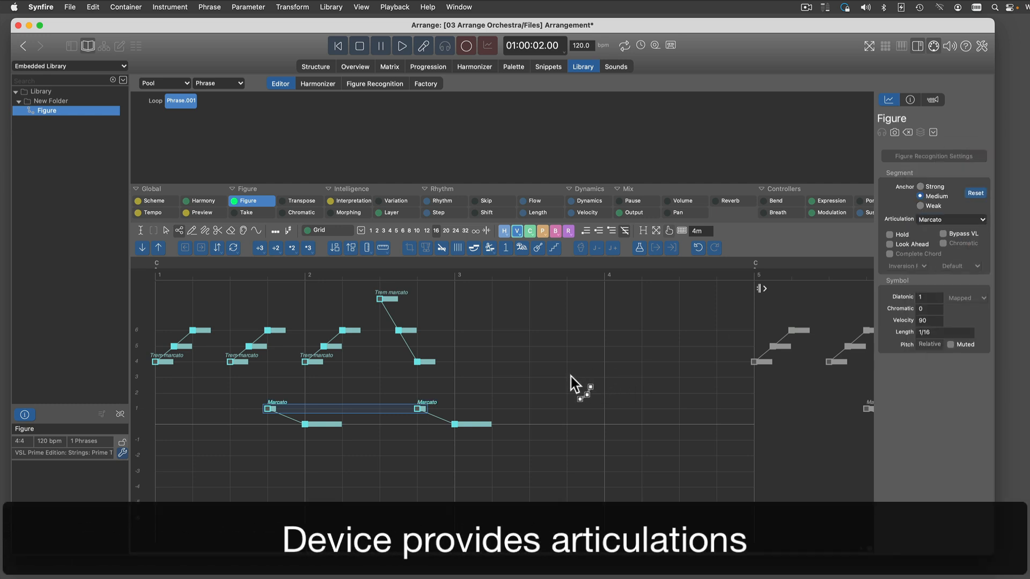
# - Shorten the phrase's loop to two measures and compress the whole phrase to half its duration
pyautogui.moveTo(761, 286); pyautogui.dragTo(467, 294)
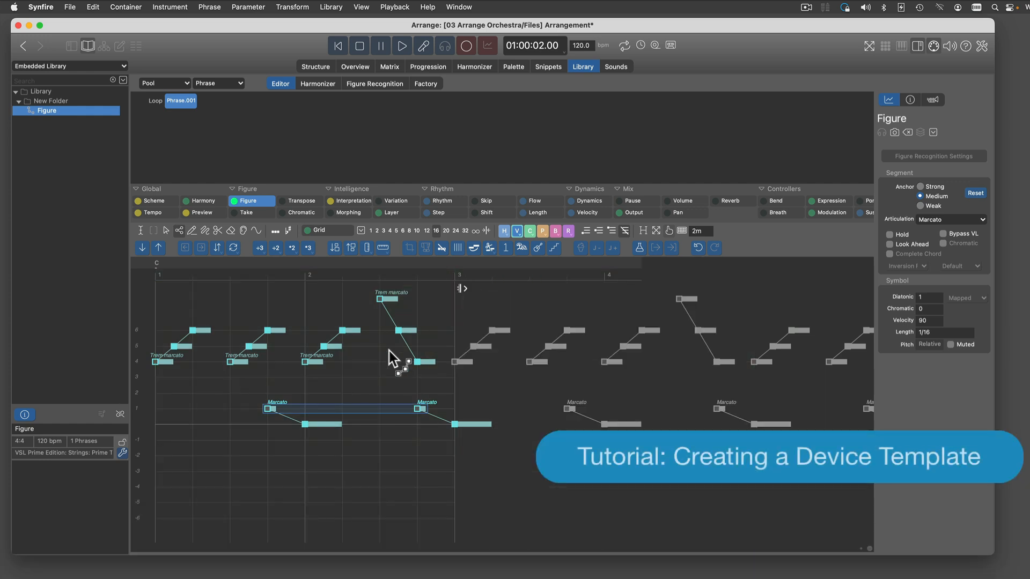
pyautogui.click(292, 293)
pyautogui.click(275, 249)
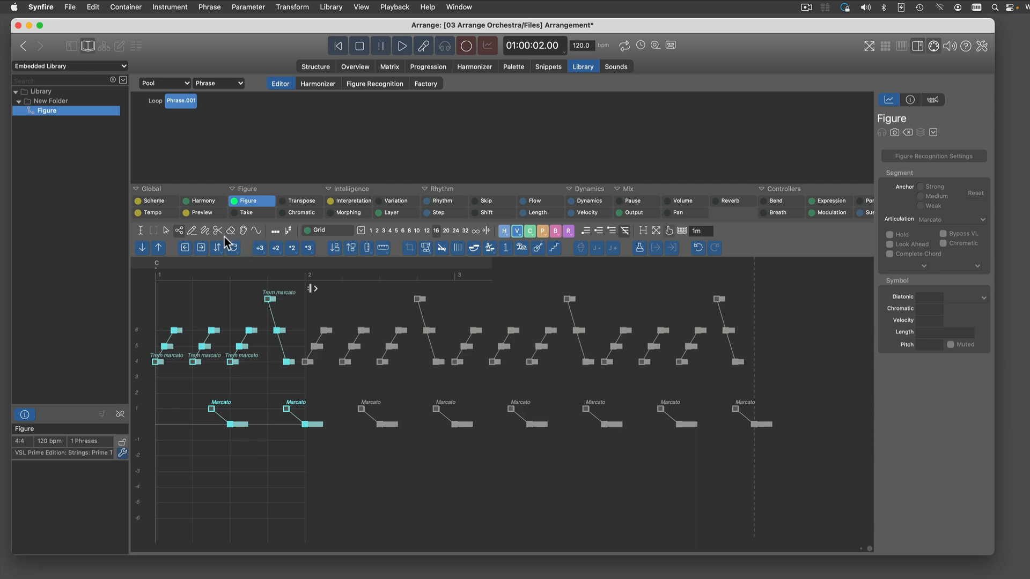
# - Play back the compressed phrase to check how it sounds
pyautogui.press('space')
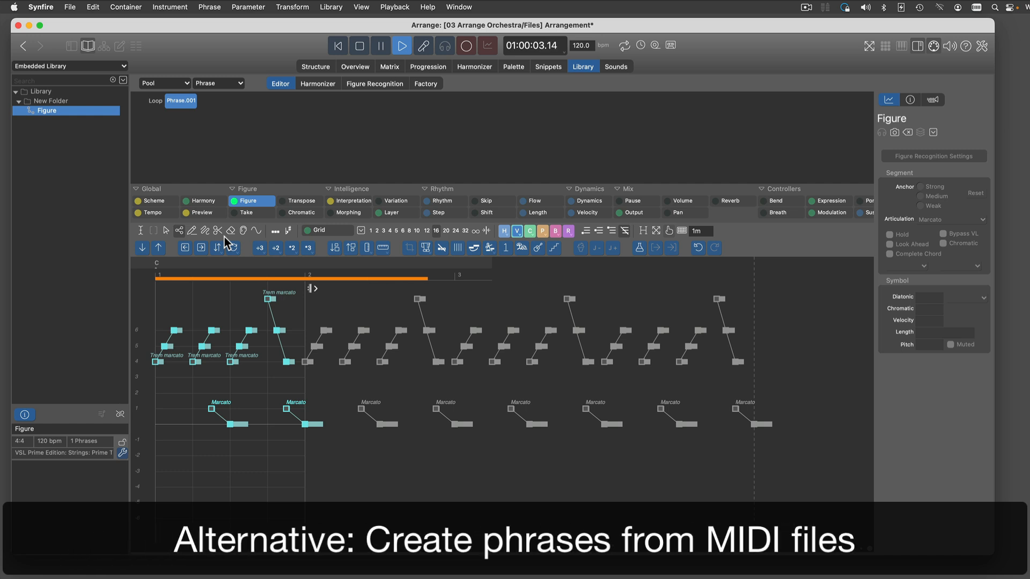
pyautogui.press('space')
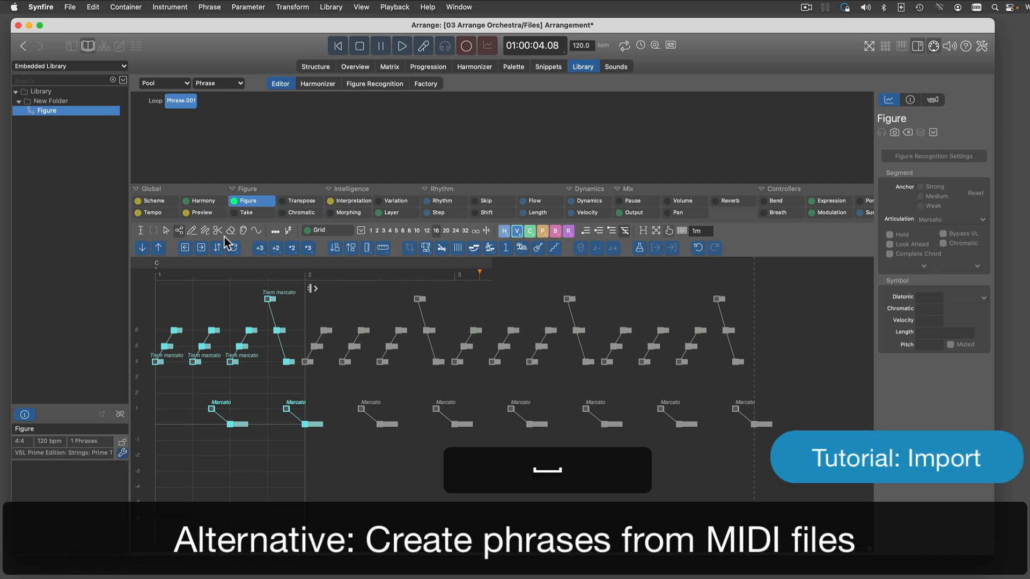
# - Insert the Basic Chords template into the phrase's Preview parameter and play the figure over that harmony
pyautogui.click(206, 211)
pyautogui.rightClick(208, 210)
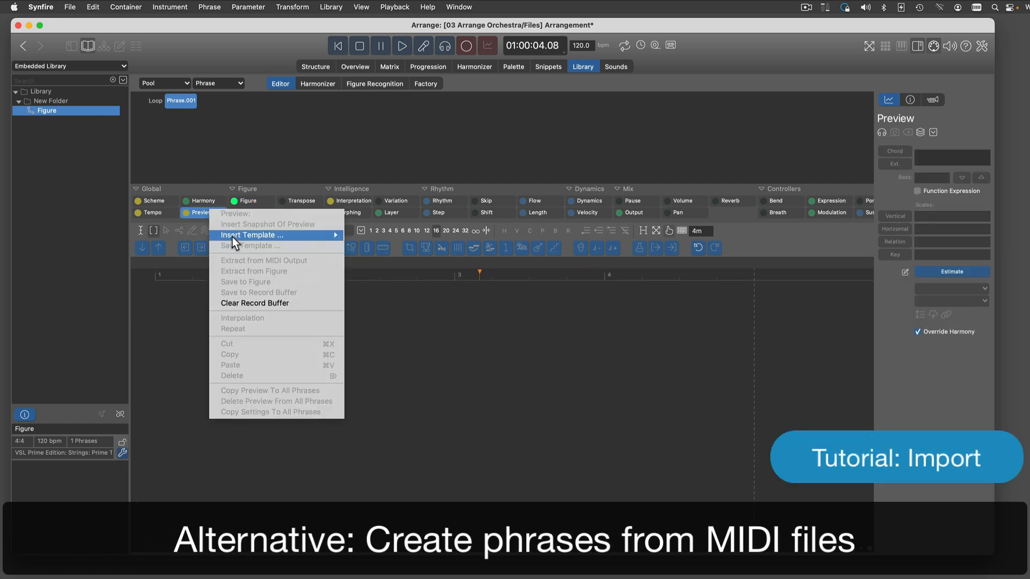
pyautogui.moveTo(335, 239)
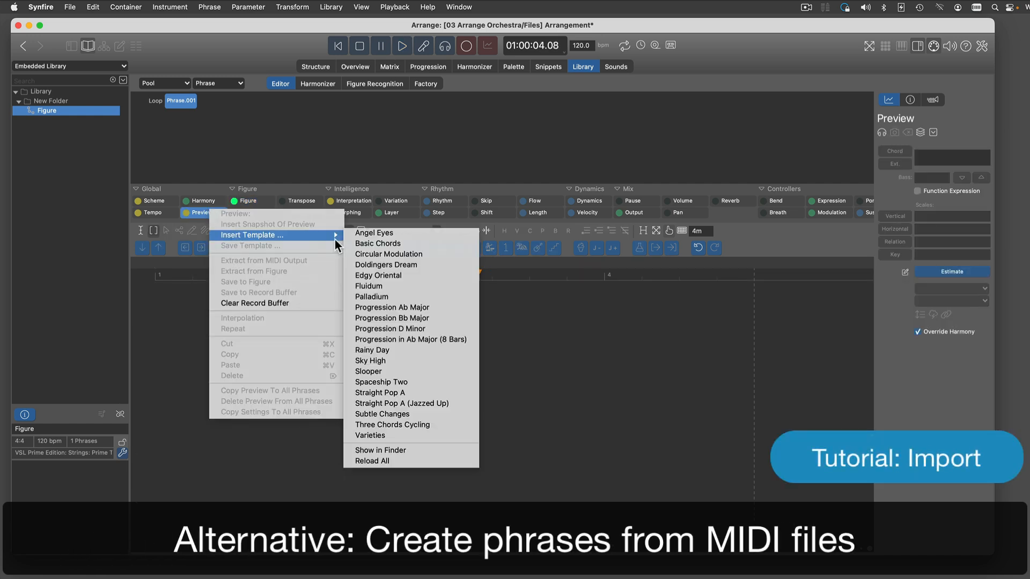
pyautogui.click(390, 243)
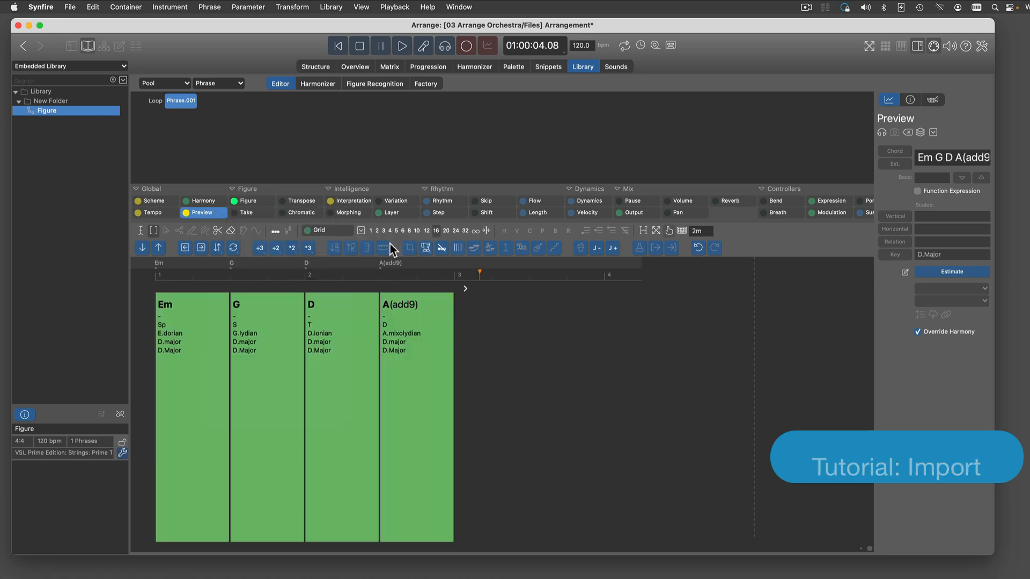
pyautogui.click(249, 202)
pyautogui.press('space')
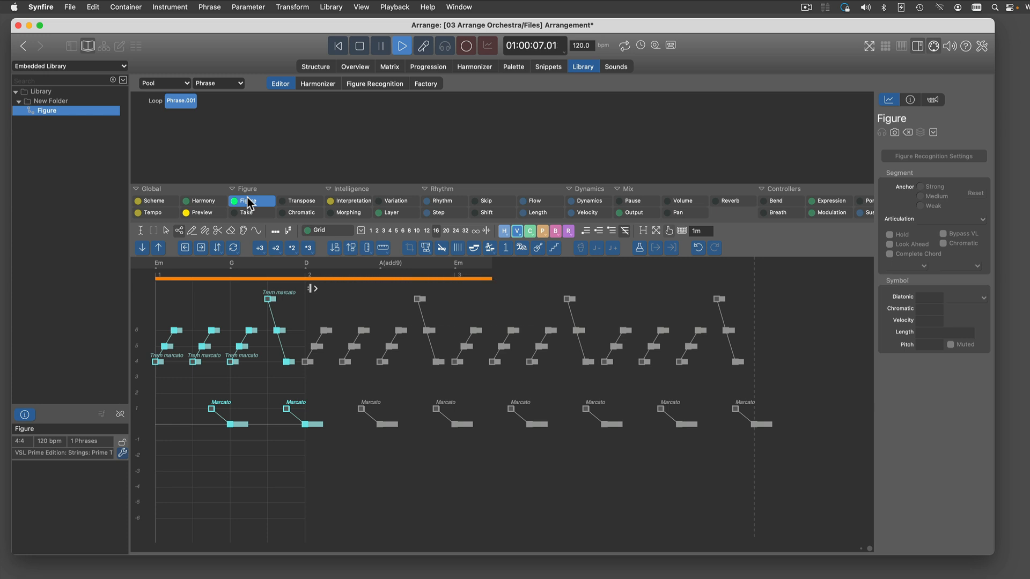
pyautogui.press('space')
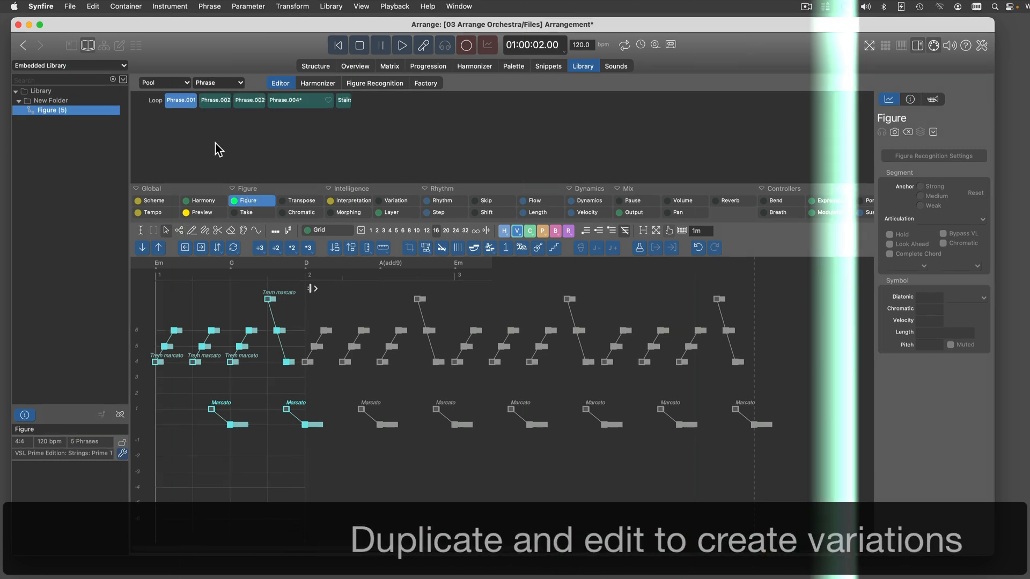
# - Audition the four variation phrases after Phrase.001 in the Figure pool, one after another
pyautogui.click(215, 102)
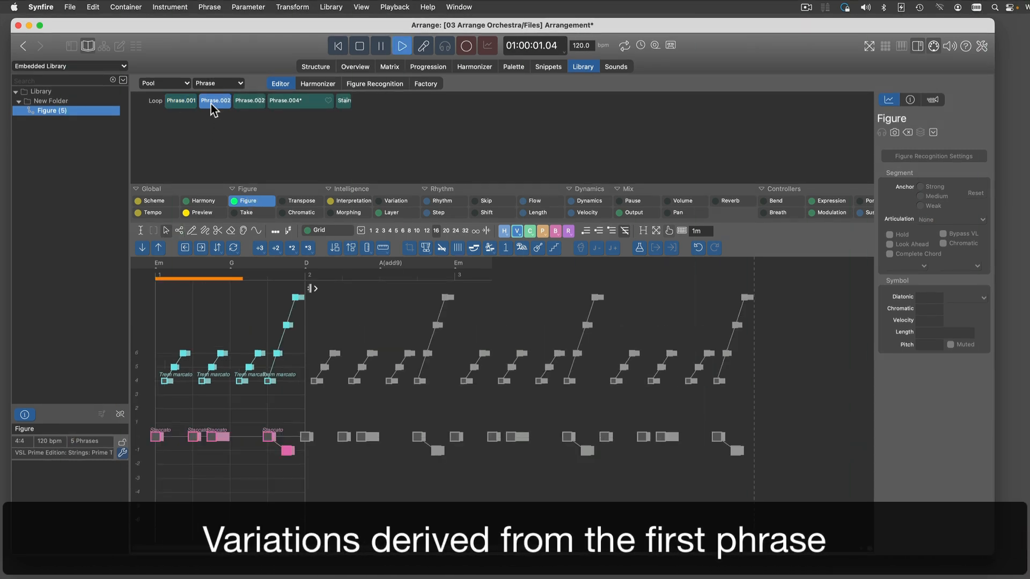
pyautogui.click(249, 102)
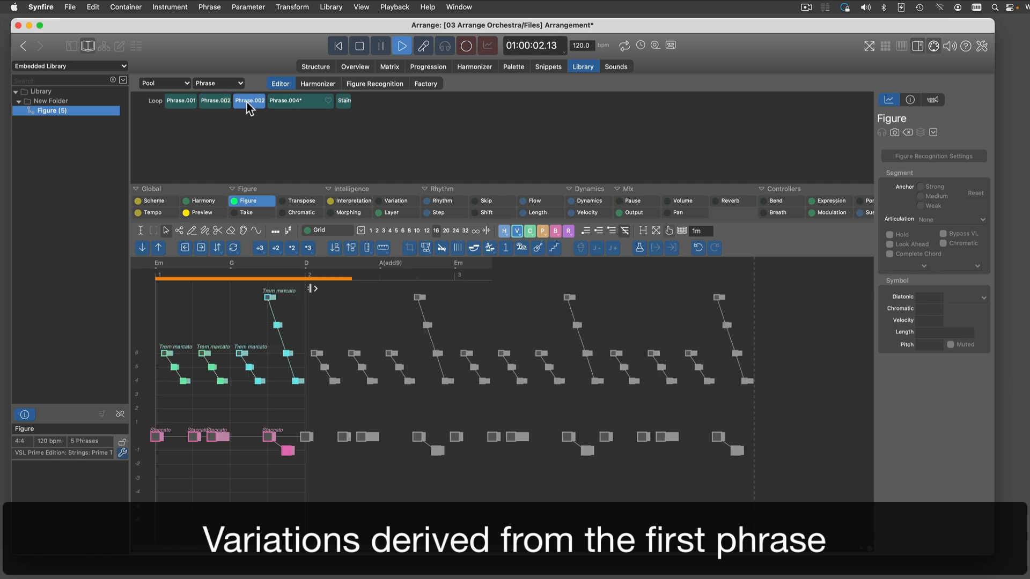
pyautogui.click(295, 102)
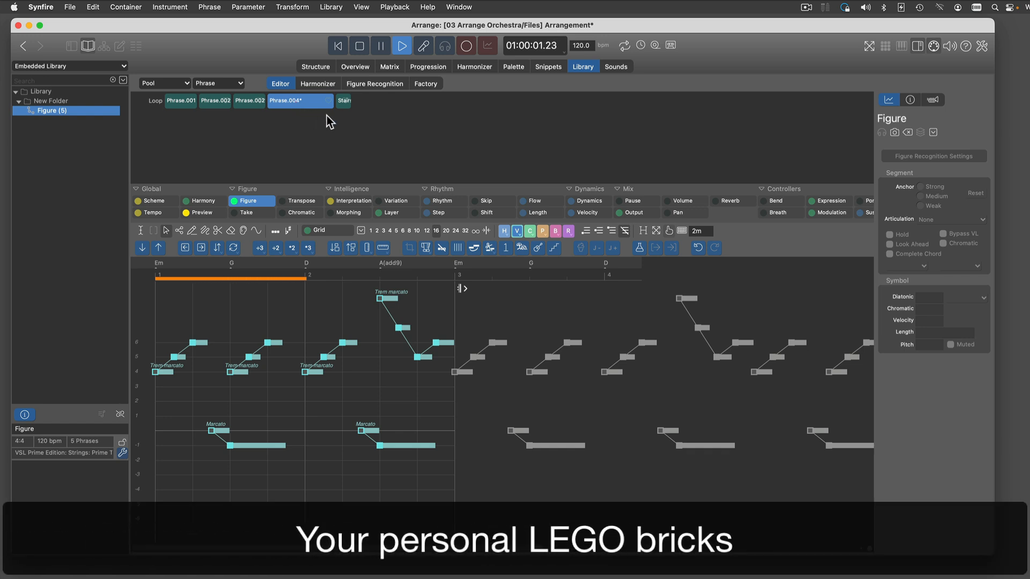
pyautogui.click(343, 102)
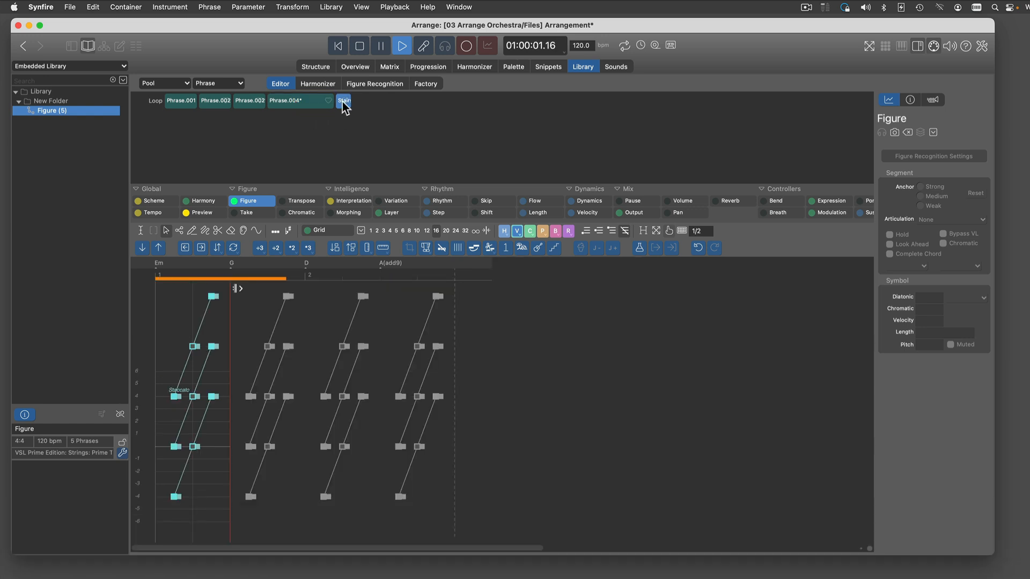
pyautogui.press('space')
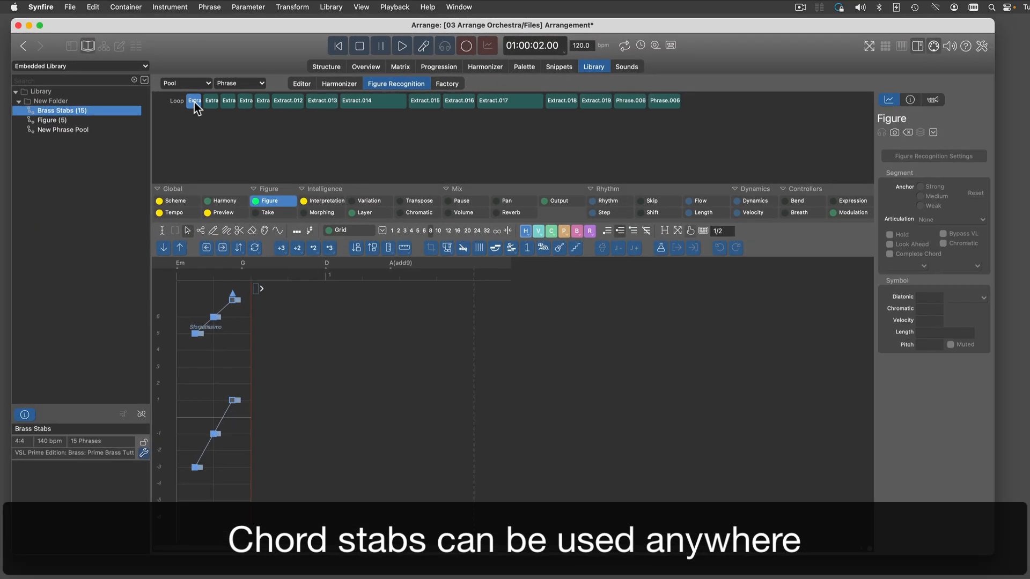
# - Audition several phrases of the Brass Stabs pool, from the first short extracts to Extract.012 and Extract.017
pyautogui.press('space')
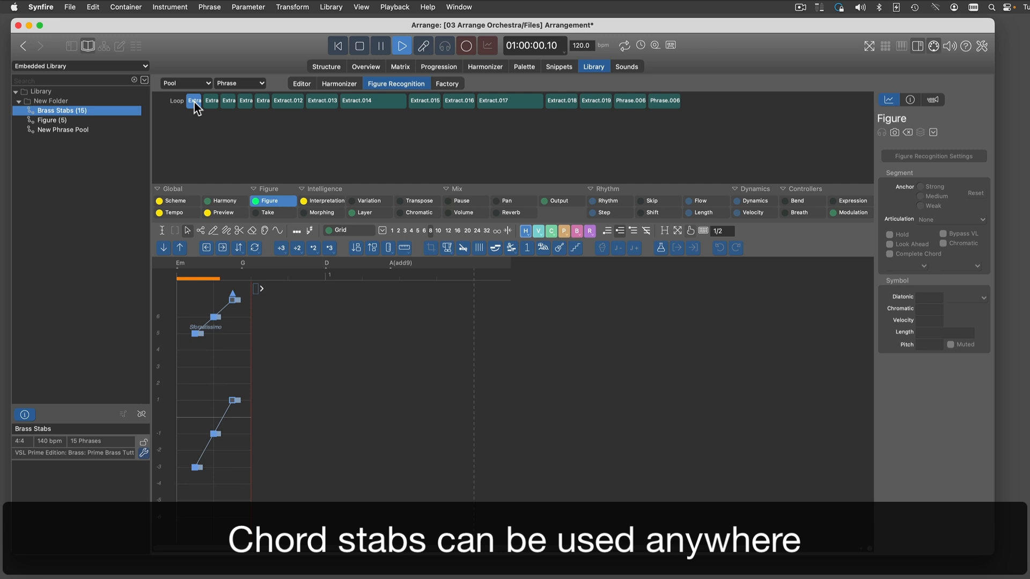
pyautogui.click(210, 102)
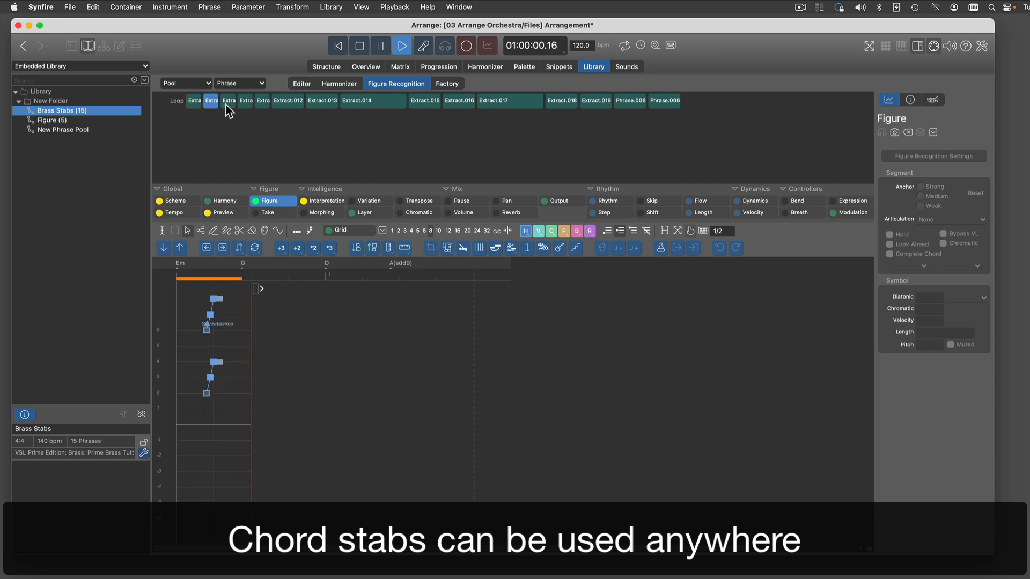
pyautogui.click(227, 103)
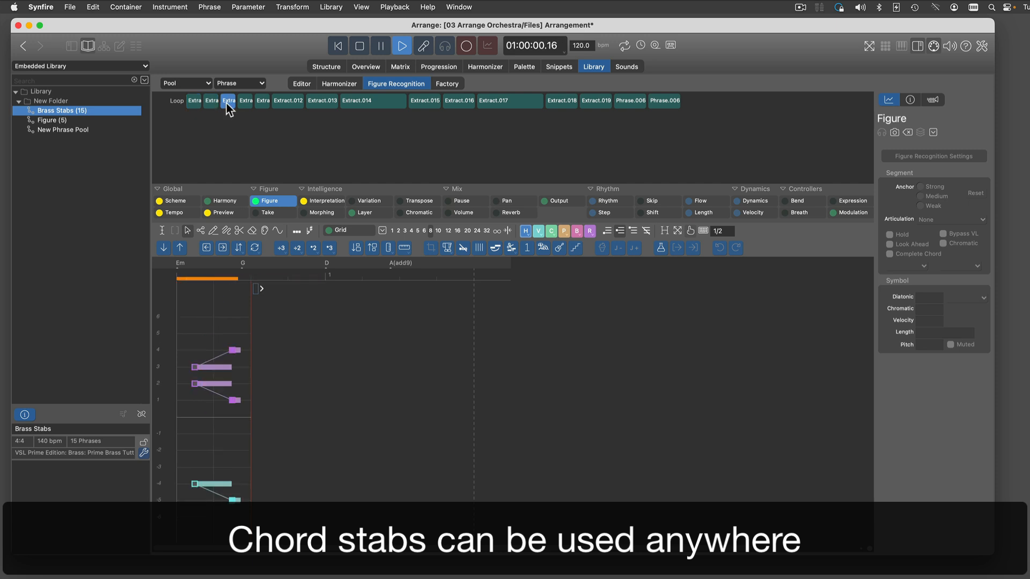
pyautogui.click(245, 105)
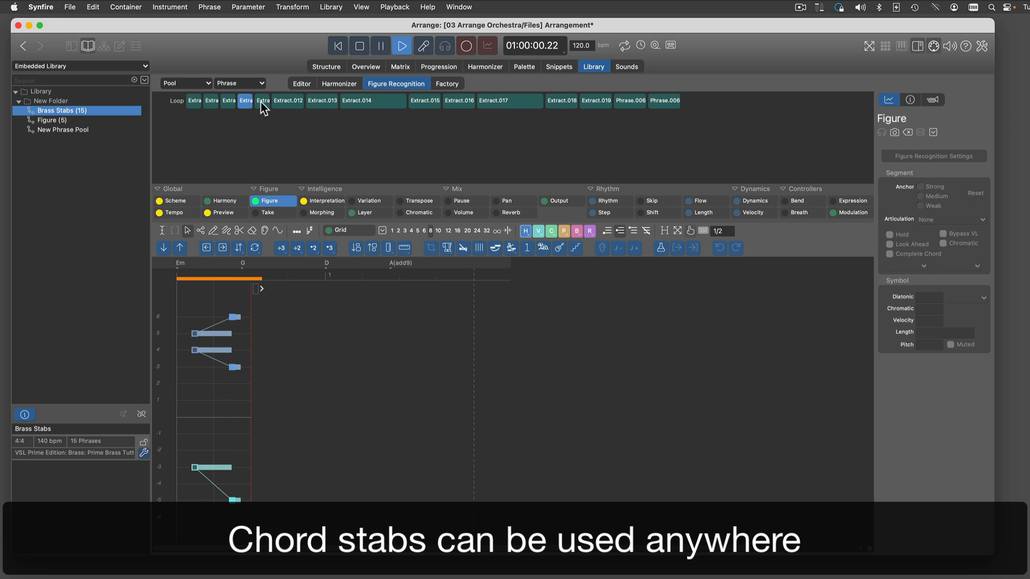
pyautogui.click(300, 104)
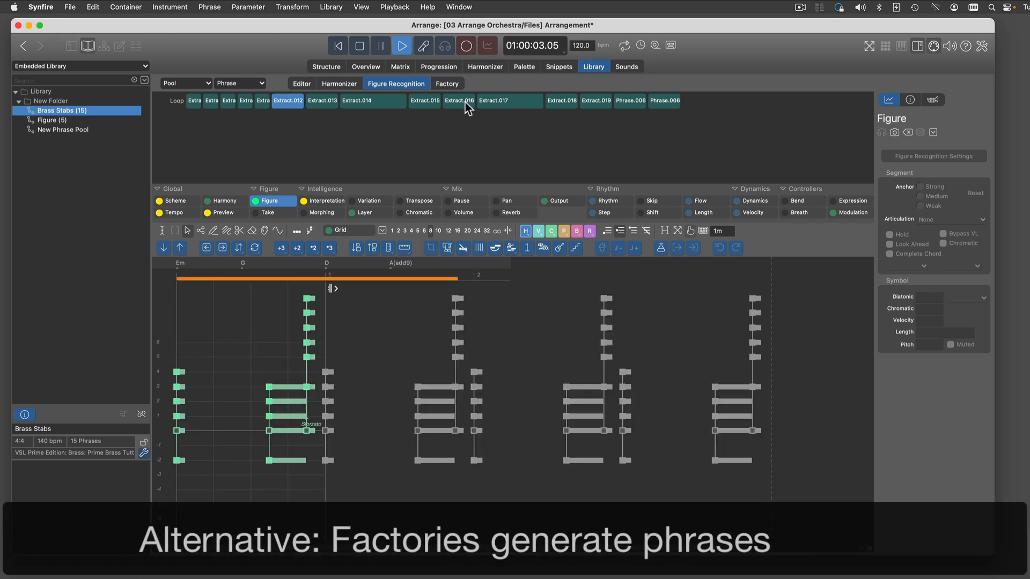
pyautogui.click(503, 107)
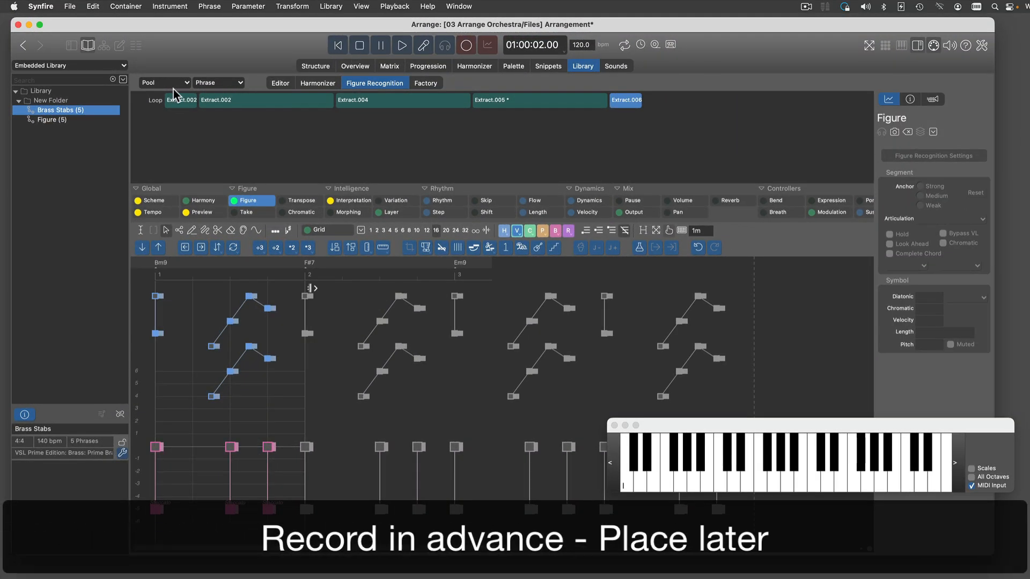
# - Create another phrase pool in the embedded library alongside Brass Stabs and Figure, and add an empty phrase to it
pyautogui.click(178, 84)
pyautogui.click(213, 88)
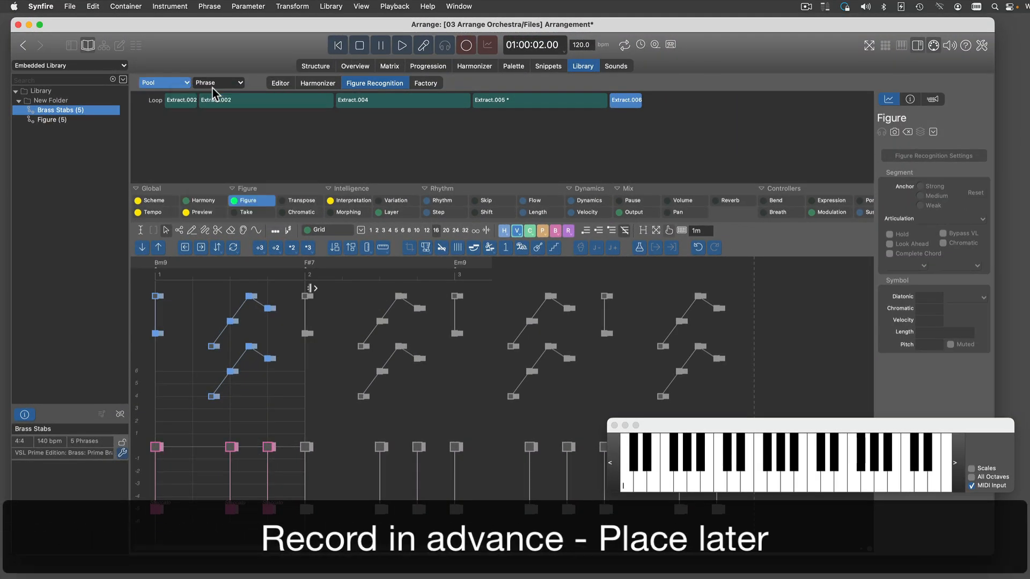
pyautogui.click(228, 84)
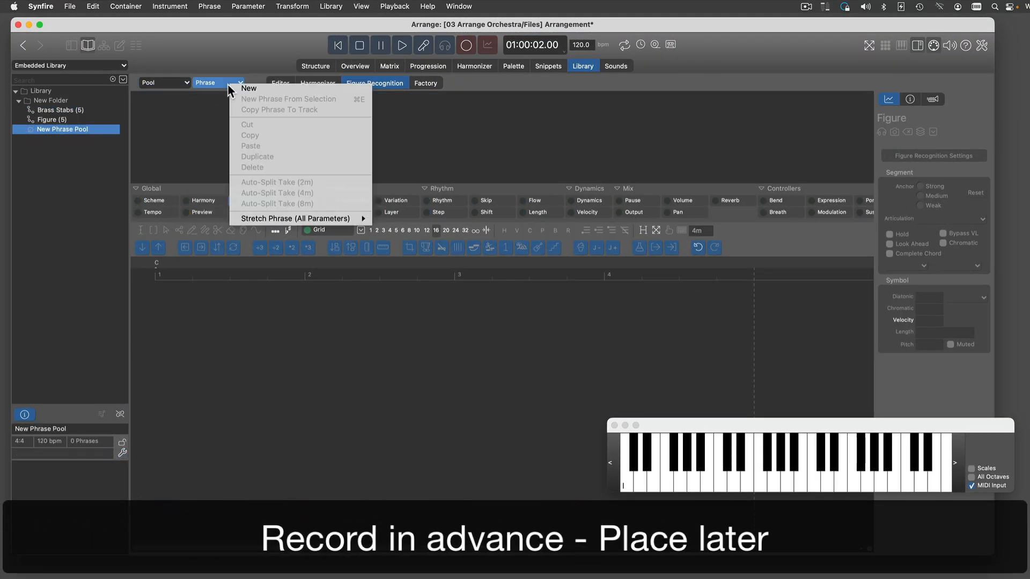
pyautogui.click(271, 87)
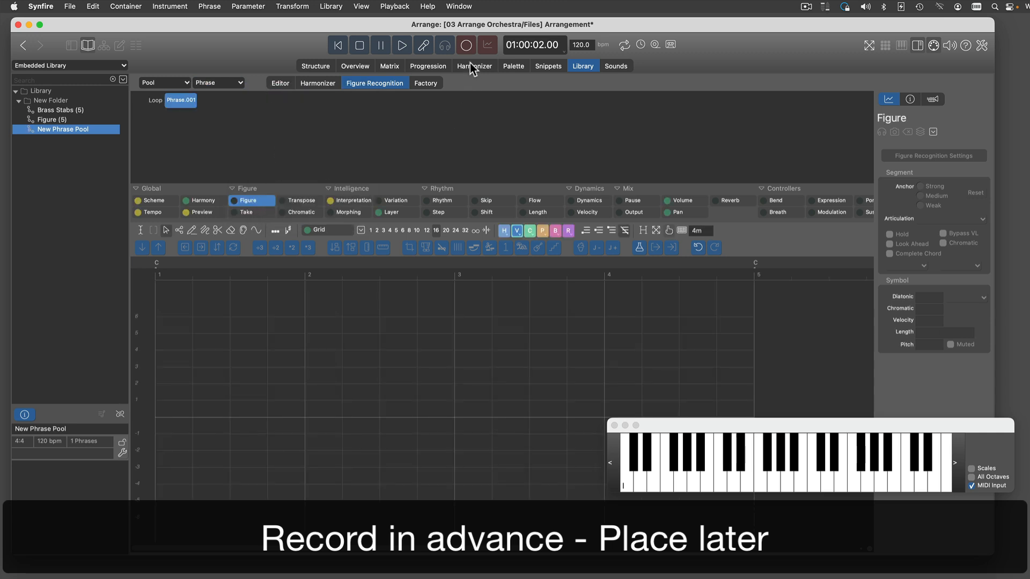
# - Record a two-bar figure from the MIDI keyboard into the empty phrase of New Phrase Pool
pyautogui.click(467, 47)
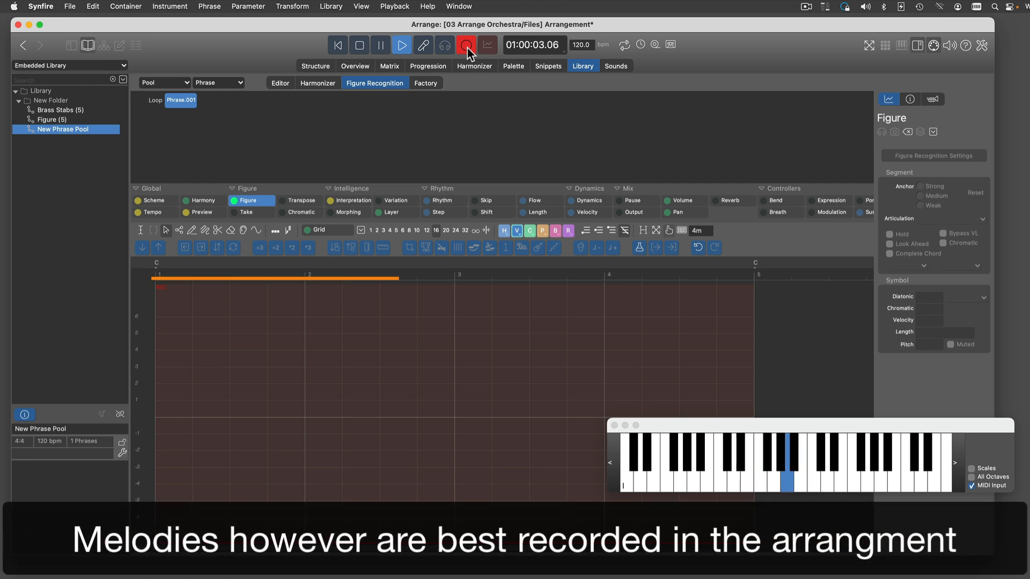
pyautogui.click(363, 50)
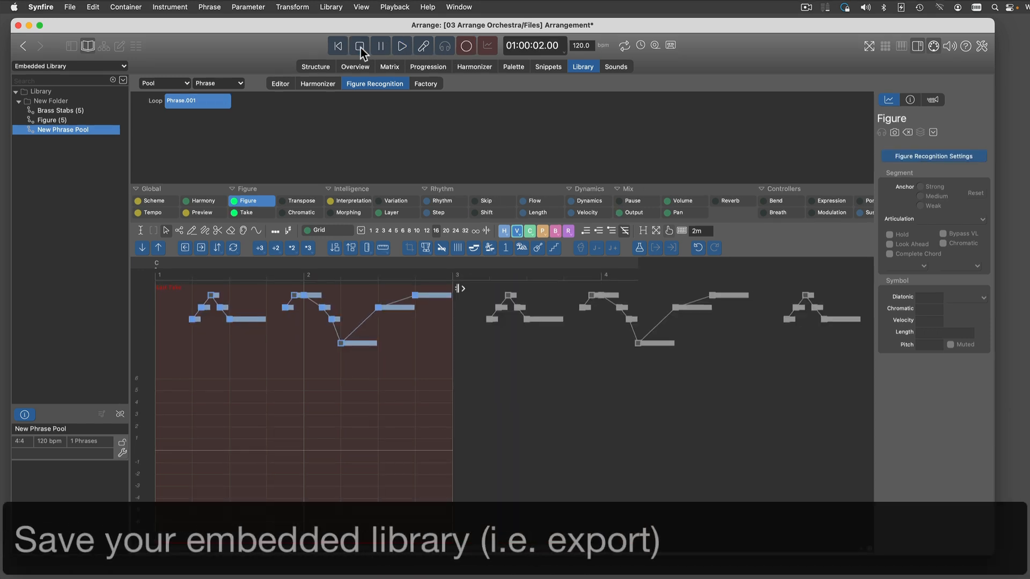
pyautogui.click(330, 7)
pyautogui.click(377, 142)
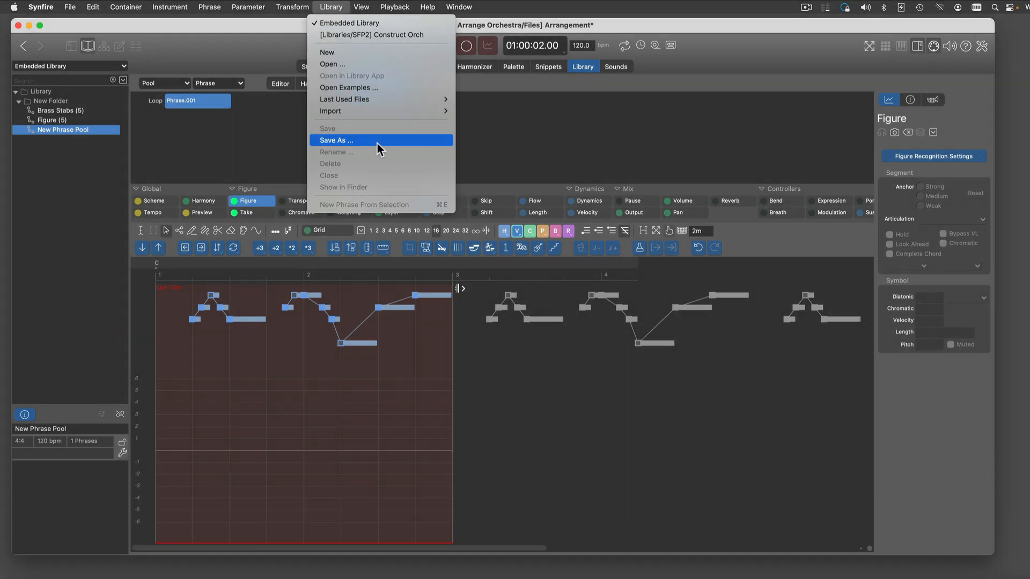
pyautogui.press('Escape')
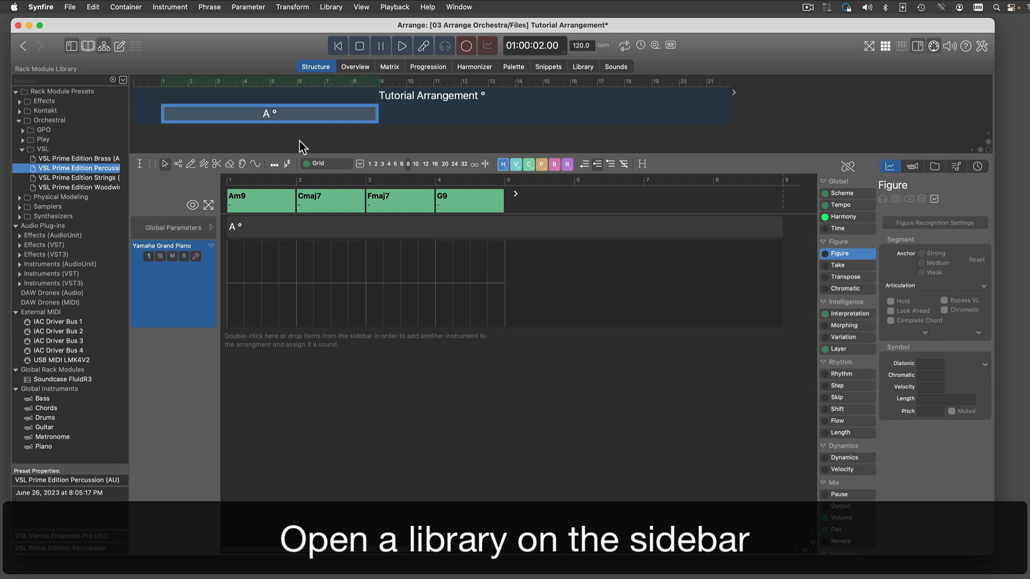
# - Show the Construct Orch library in the sidebar in place of the embedded library
pyautogui.click(86, 47)
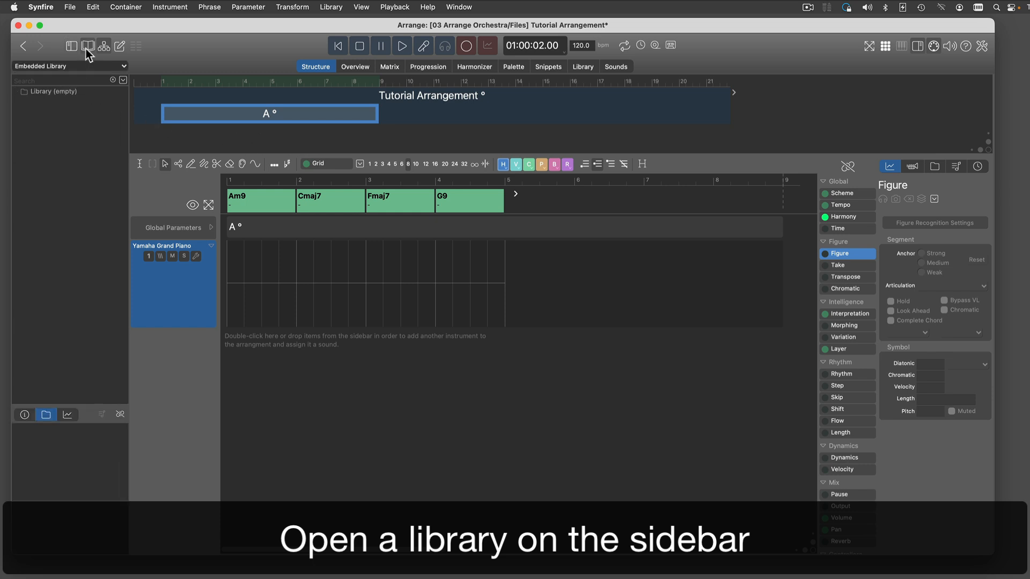
pyautogui.click(97, 66)
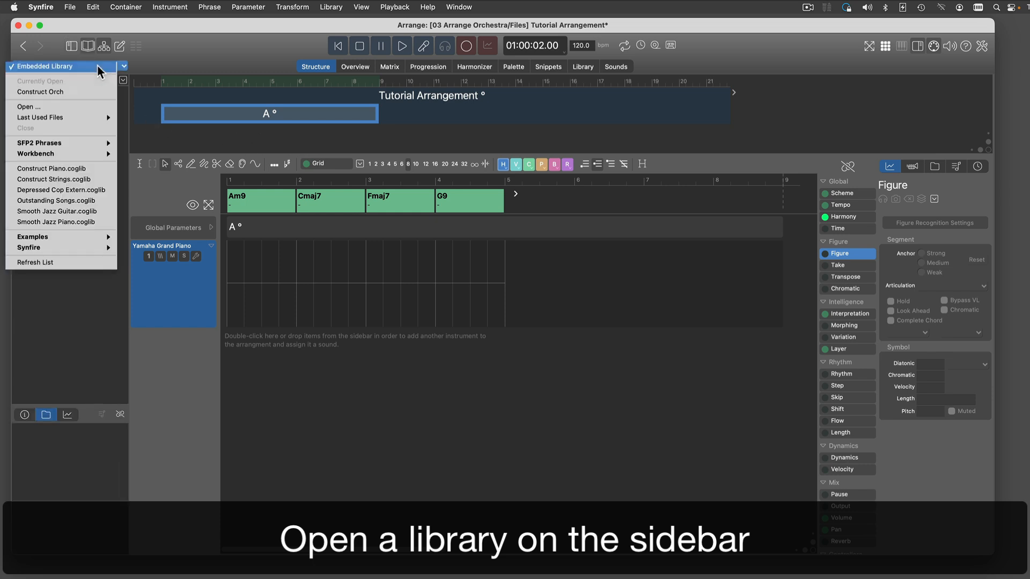
pyautogui.click(79, 91)
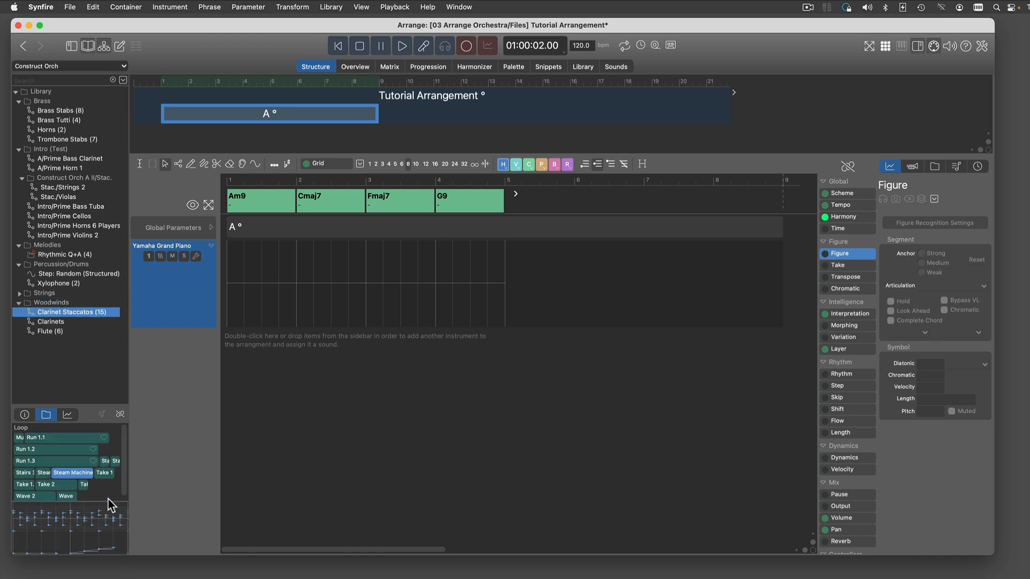
# - Assign the short Clarinet Staccatos phrase before Steam Machine to the Yamaha Grand Piano instrument, adopt its Prime Clarinet Bb 1 sound, and play it
pyautogui.click(115, 462)
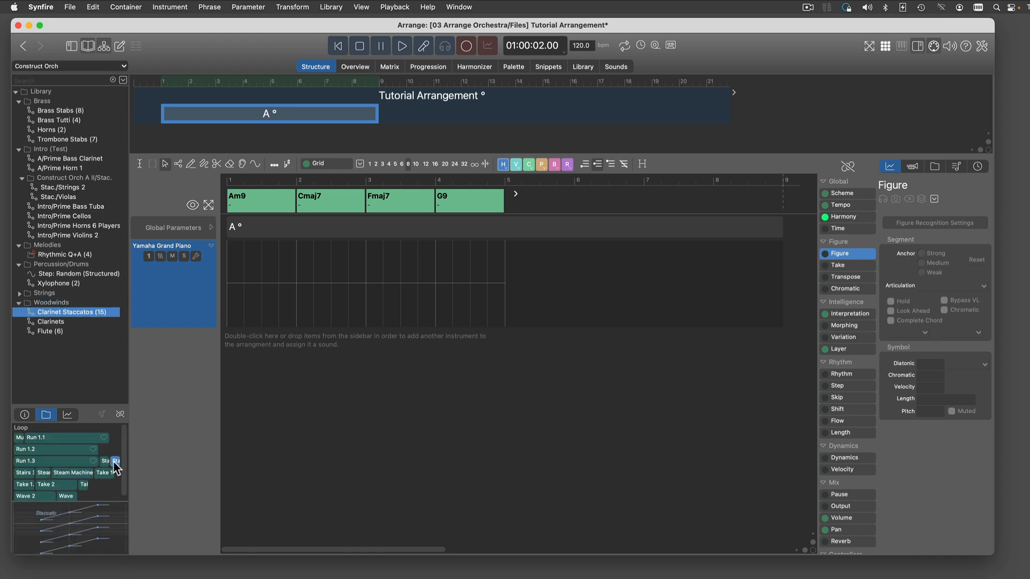
pyautogui.click(42, 473)
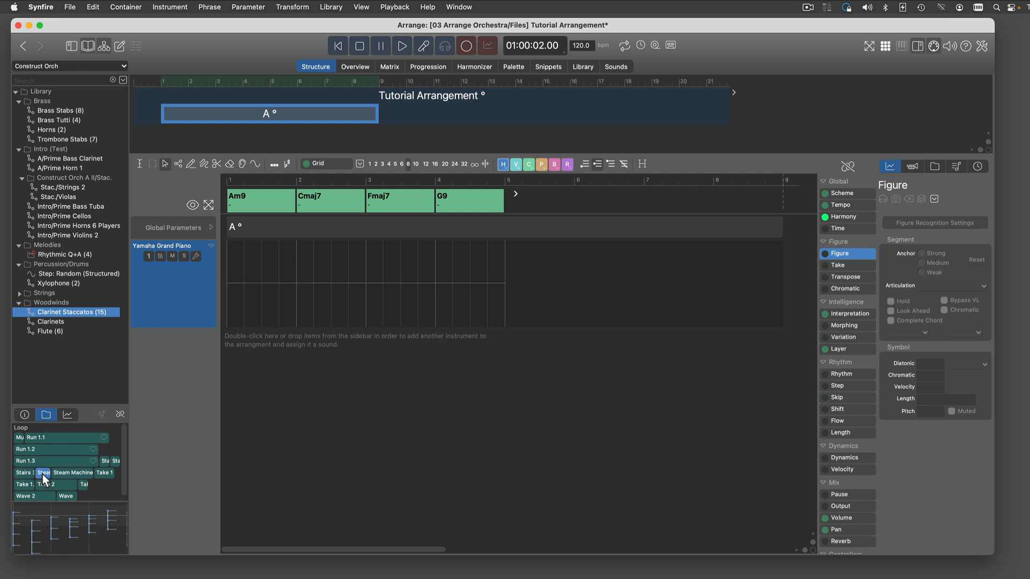
pyautogui.moveTo(44, 475); pyautogui.dragTo(191, 308)
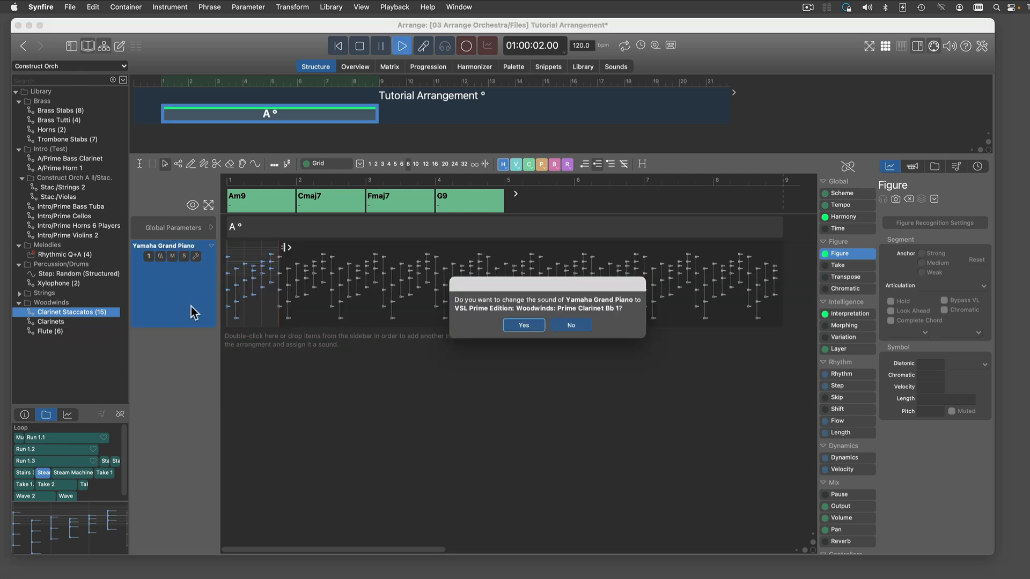
pyautogui.click(523, 326)
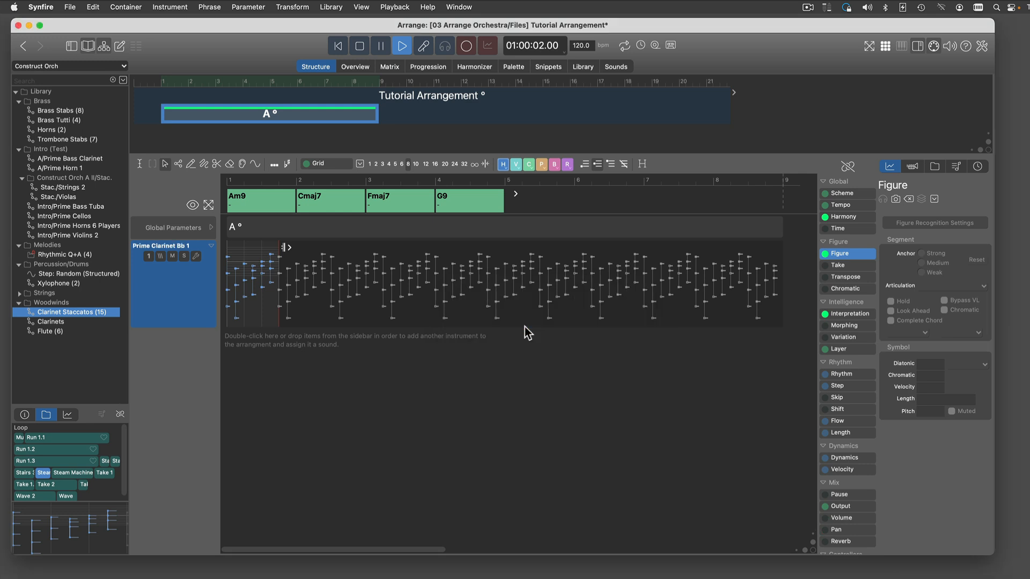
pyautogui.click(400, 45)
pyautogui.click(360, 45)
# - Add a child container inside container A and move it to start at bar 5
pyautogui.rightClick(342, 117)
pyautogui.click(346, 114)
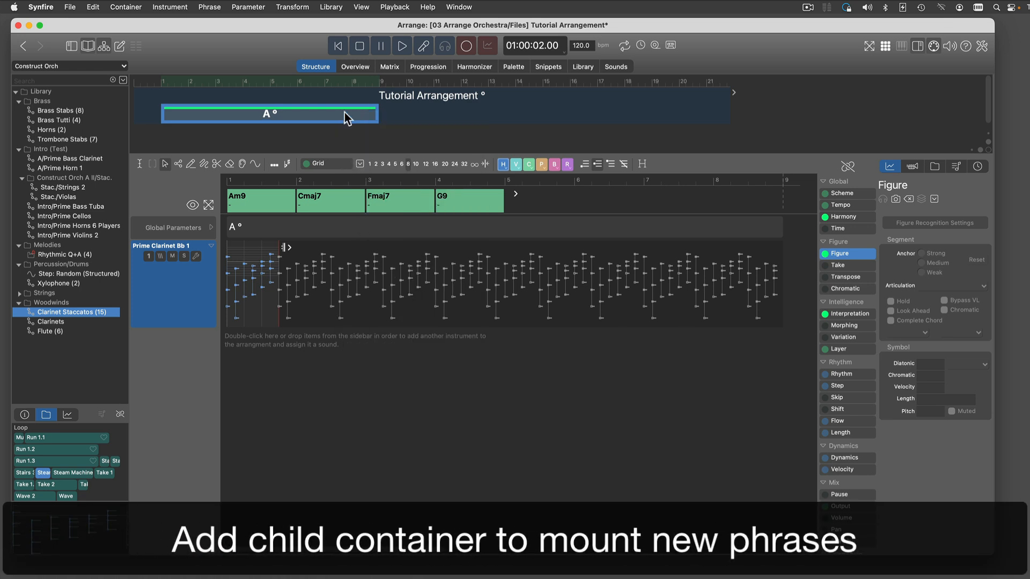
pyautogui.click(237, 136)
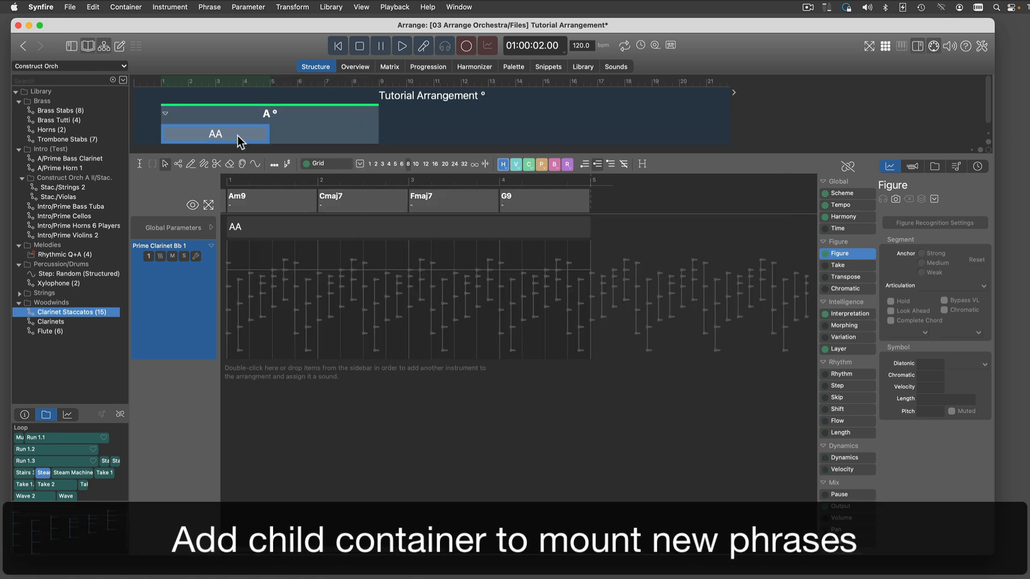
pyautogui.press('Right')
pyautogui.press('Right')
pyautogui.press('Right')
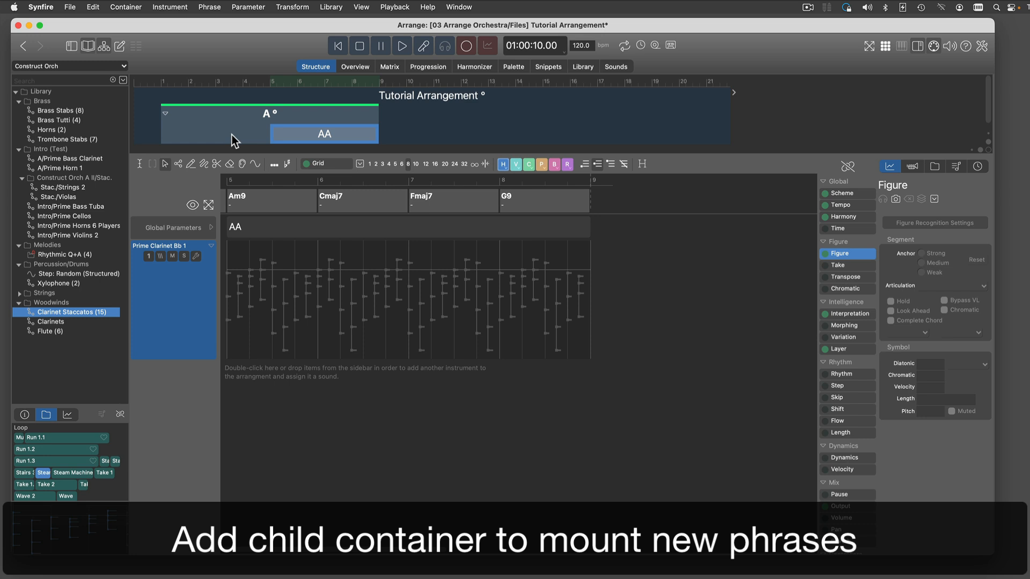
# - Add Phrase.001 from the Combis pool of the Strings folder to container AA as a new instrument
pyautogui.click(20, 294)
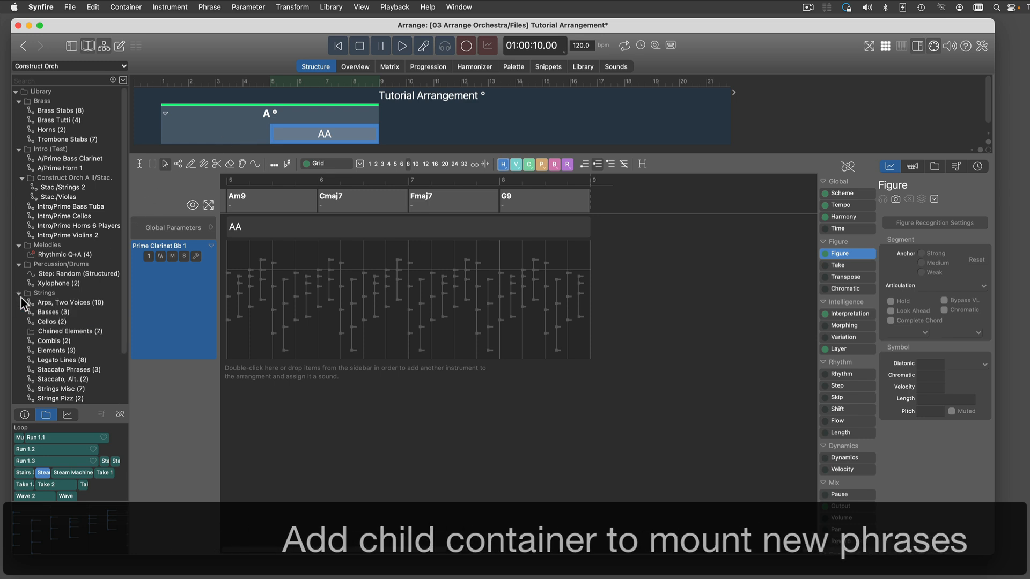
pyautogui.click(65, 304)
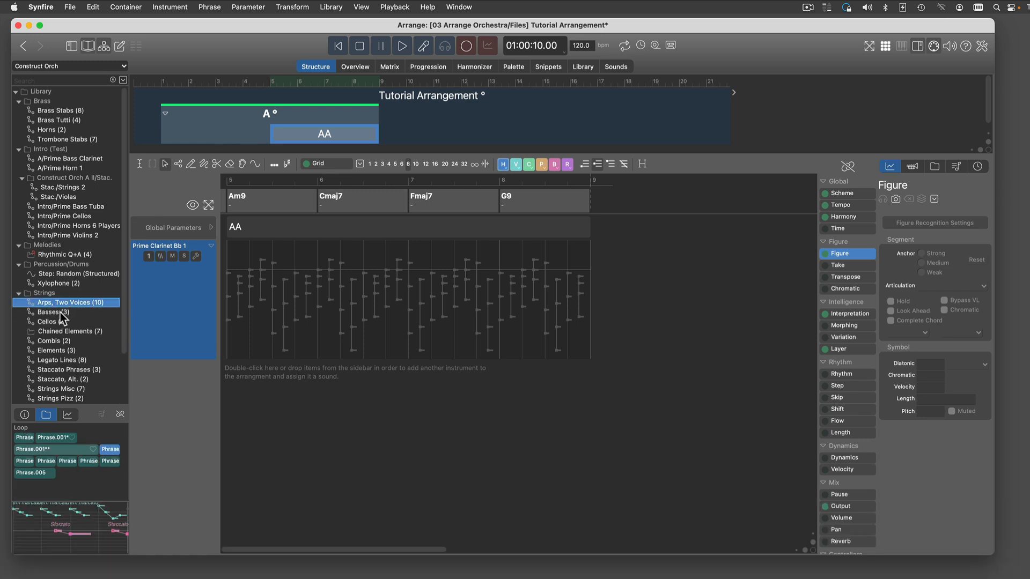
pyautogui.click(57, 341)
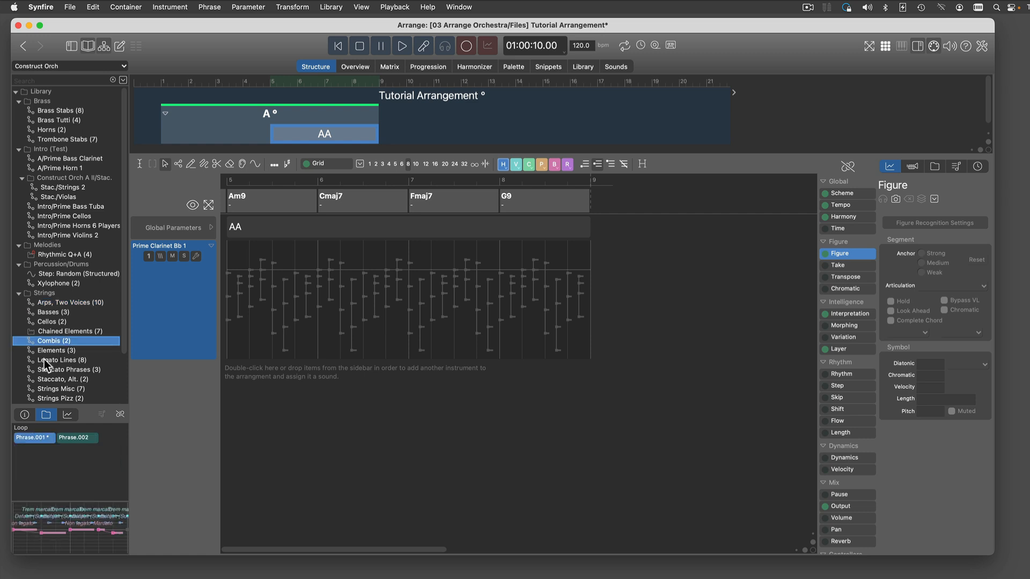
pyautogui.moveTo(24, 439); pyautogui.dragTo(255, 396)
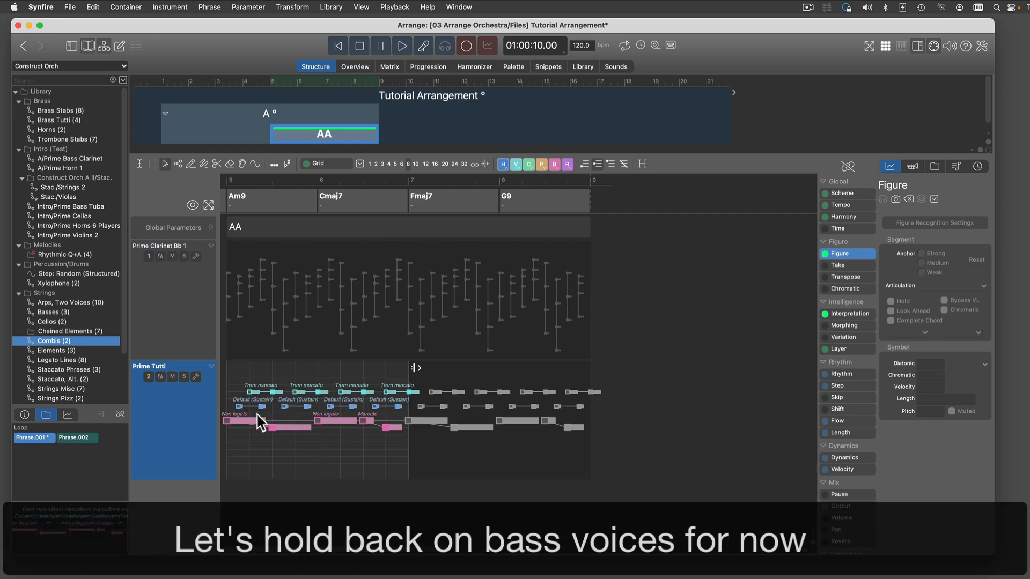
# - Delete the two Non legato bass segments from the Prime Tutti figure
pyautogui.click(255, 422)
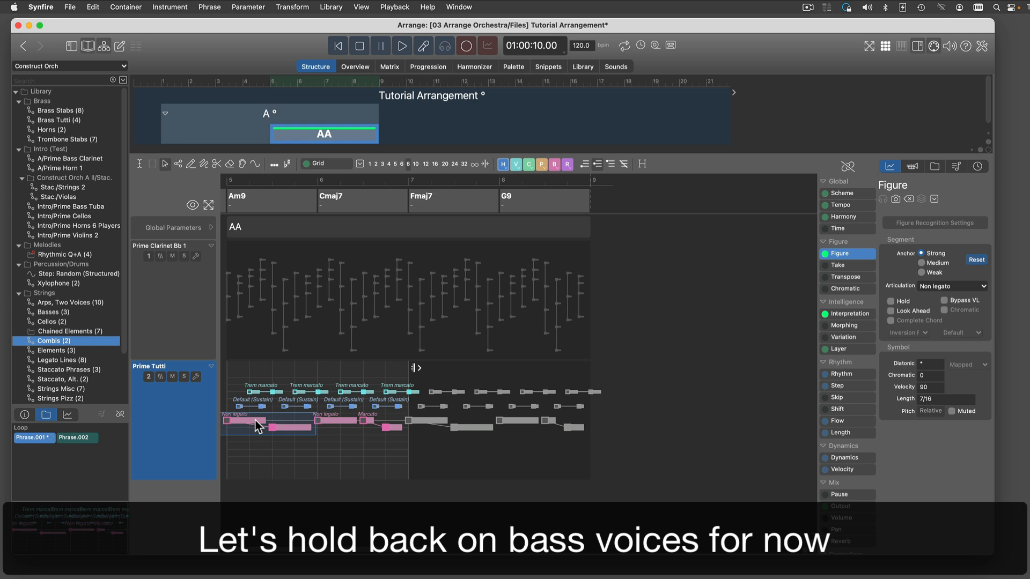
pyautogui.press('BackSpace')
pyautogui.click(314, 421)
pyautogui.press('BackSpace')
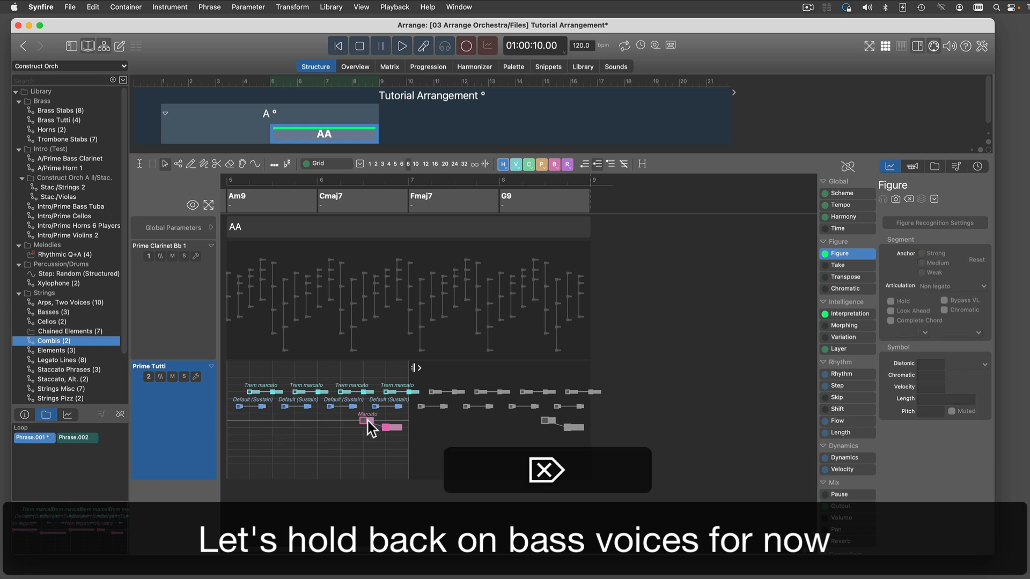
# - Set the remaining bass segment's articulation to Non le+Normal and extend its last note to a length of 1/2
pyautogui.click(368, 421)
pyautogui.click(943, 287)
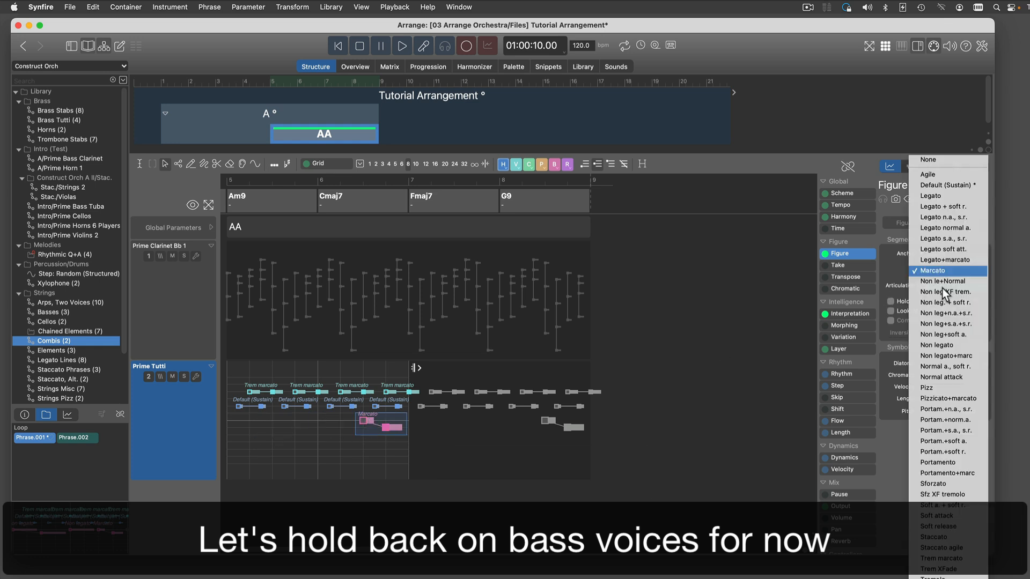
pyautogui.click(942, 281)
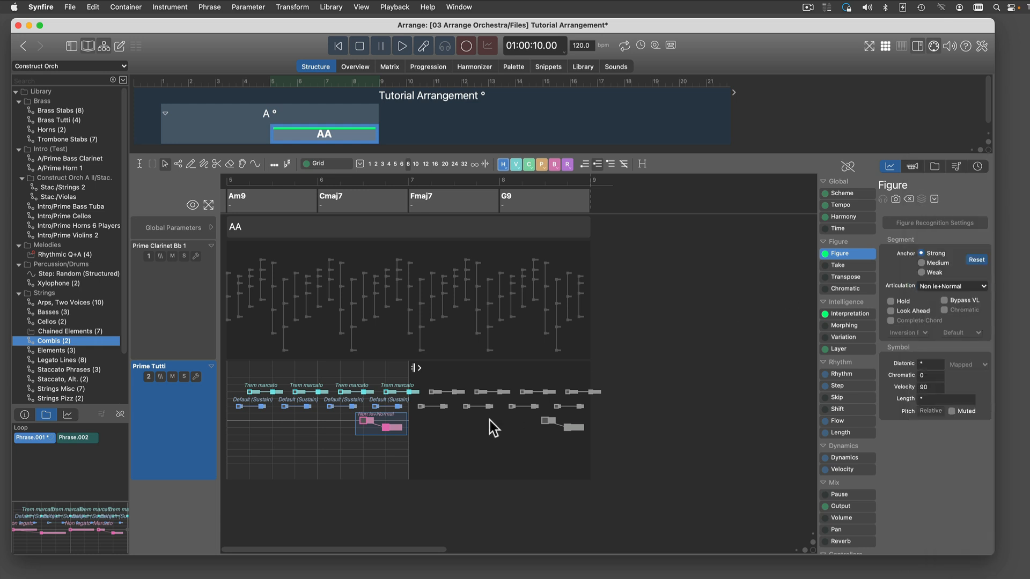
pyautogui.moveTo(401, 428); pyautogui.dragTo(436, 427)
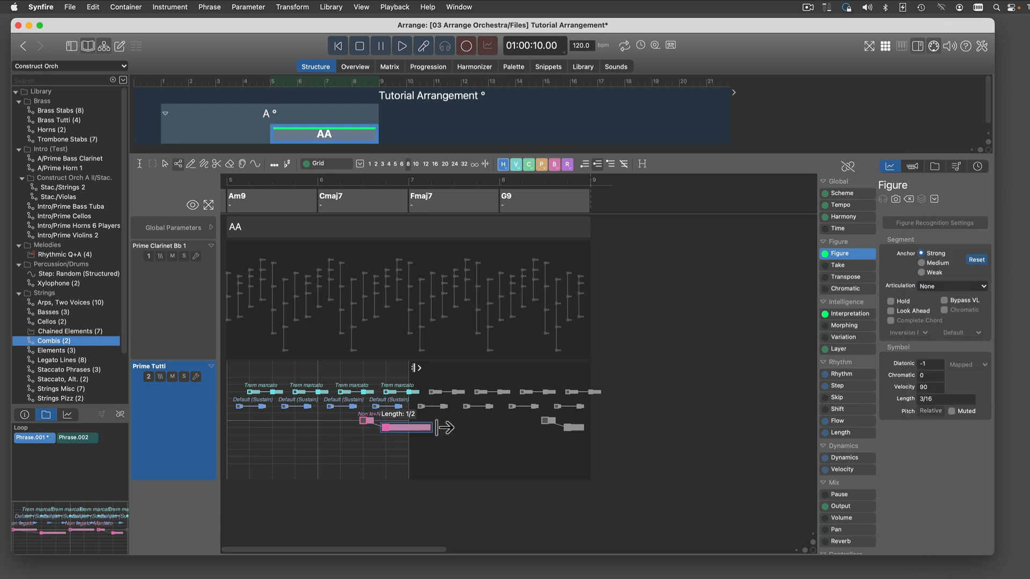
pyautogui.click(378, 446)
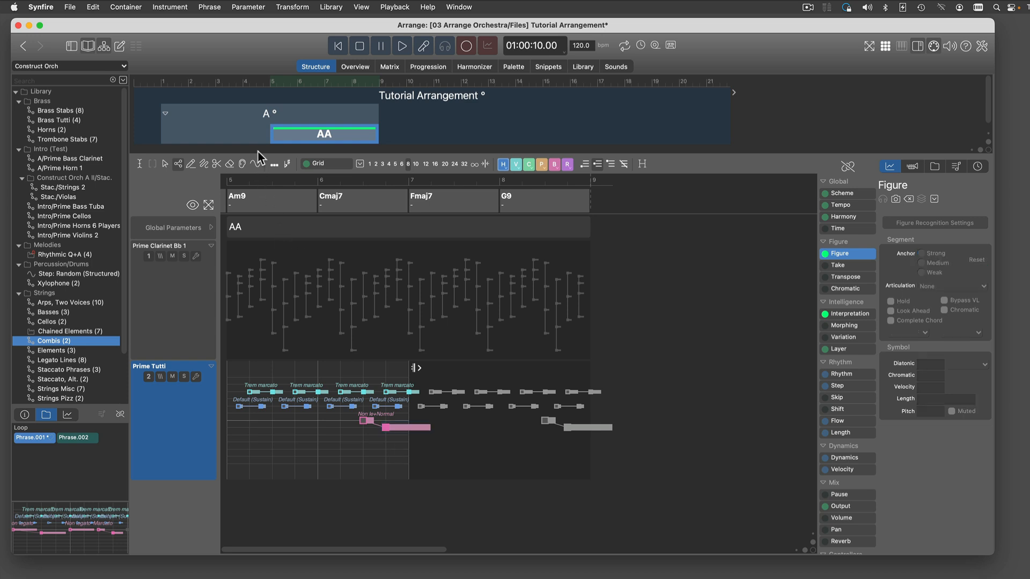
# - Play the arrangement from bar 4 through the end of container AA, and save the arrangement
pyautogui.click(245, 86)
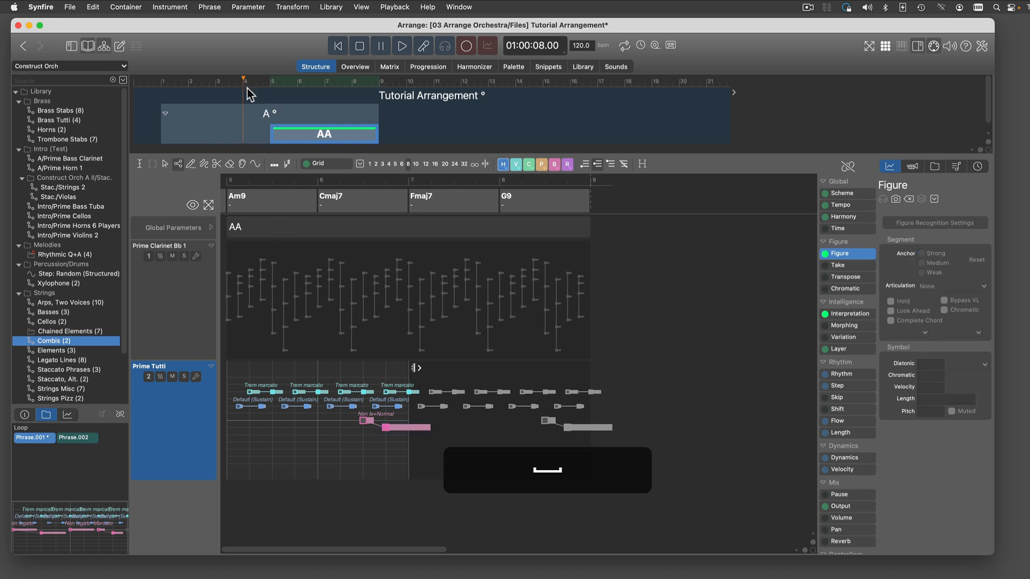
pyautogui.press('space')
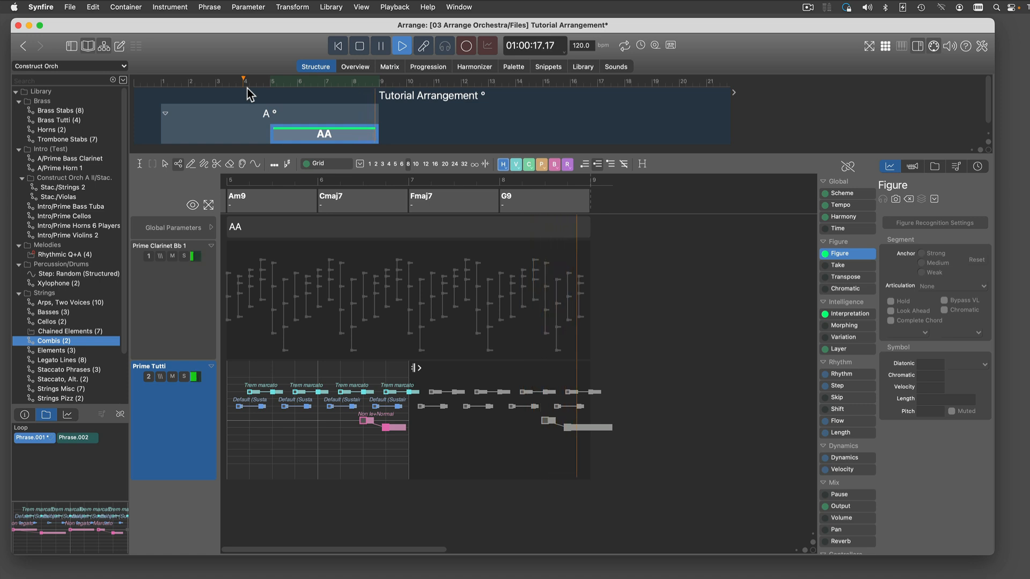
pyautogui.press('space')
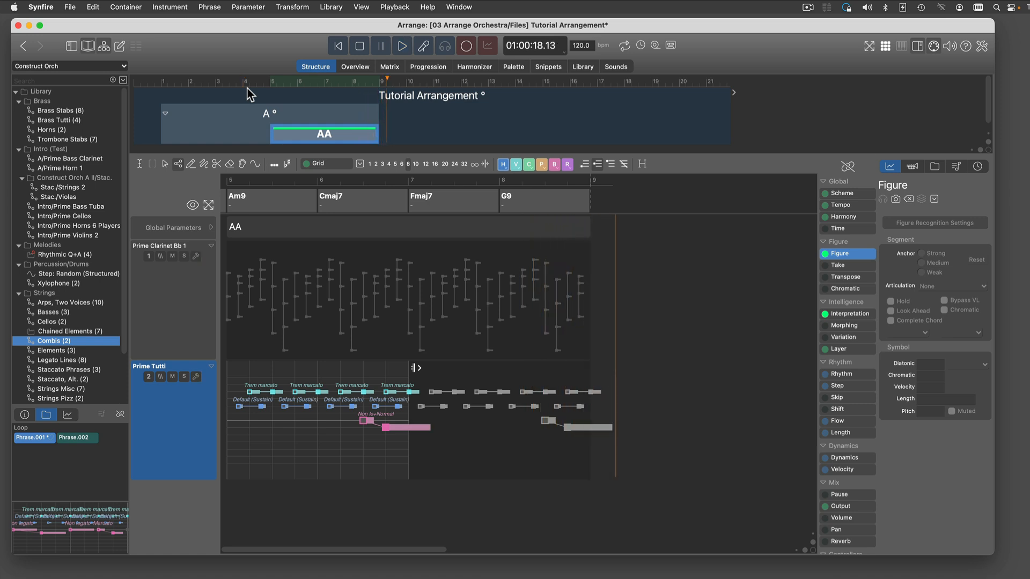
pyautogui.click(360, 46)
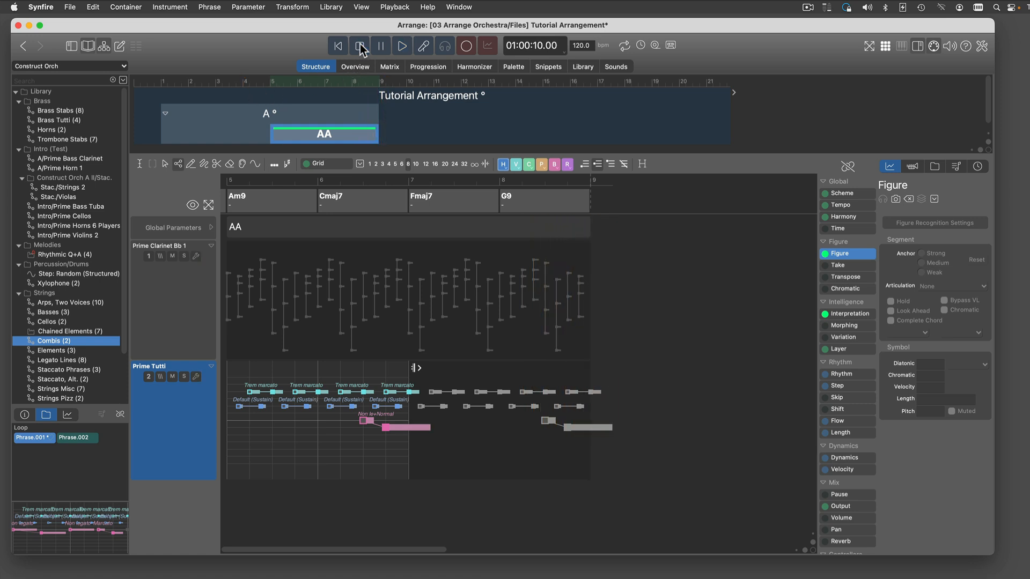
pyautogui.press('super+s')
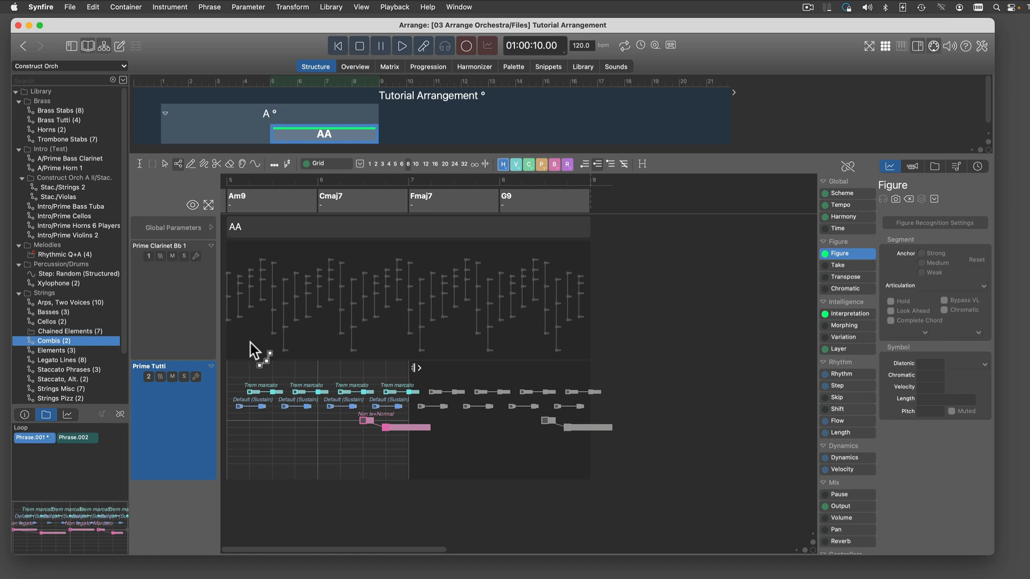
# - Add a third instrument with the Prime Flute 2 sound from the VSL Prime Edition: Woodwinds rack module
pyautogui.doubleClick(260, 494)
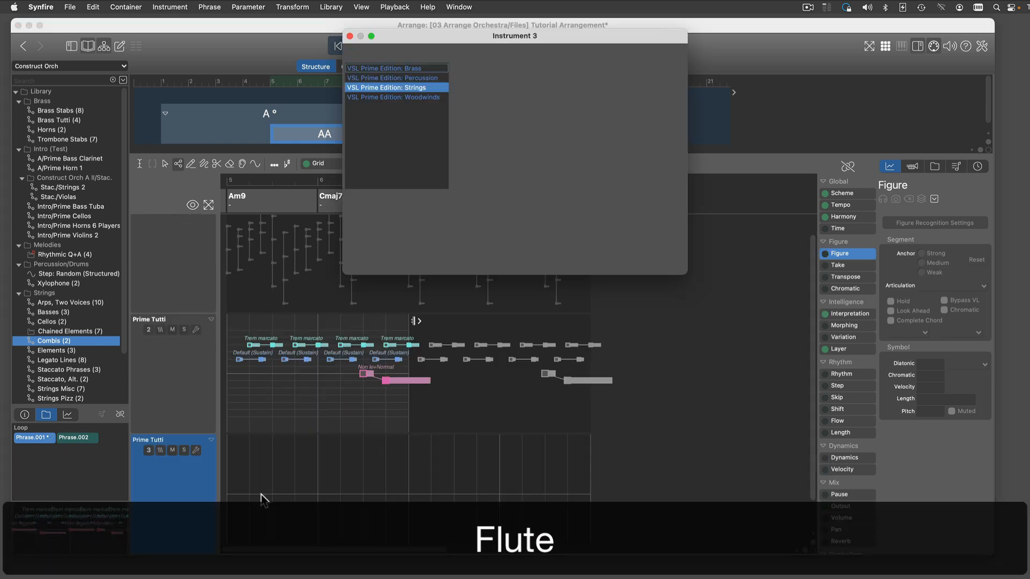
pyautogui.click(418, 97)
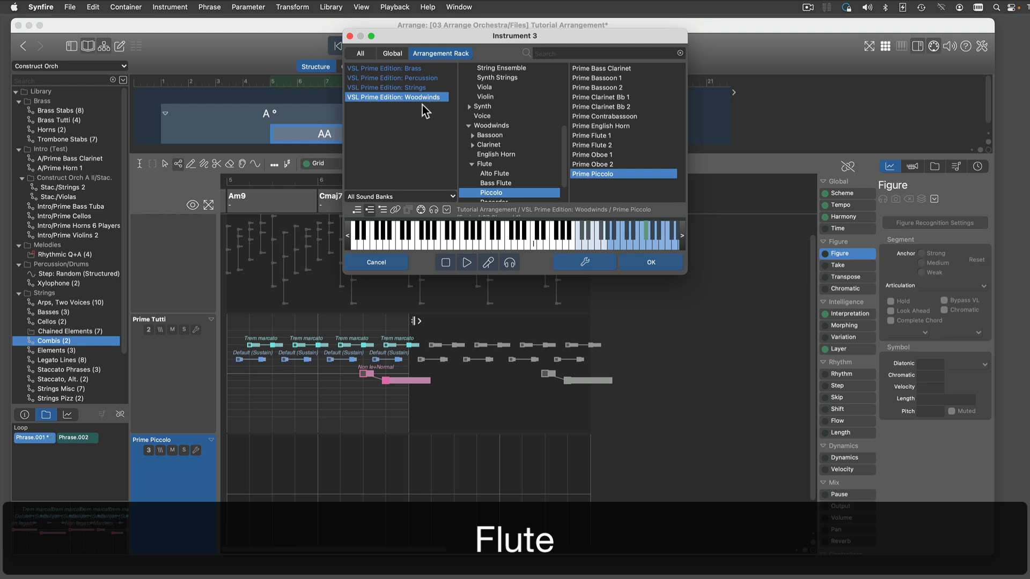
pyautogui.click(614, 145)
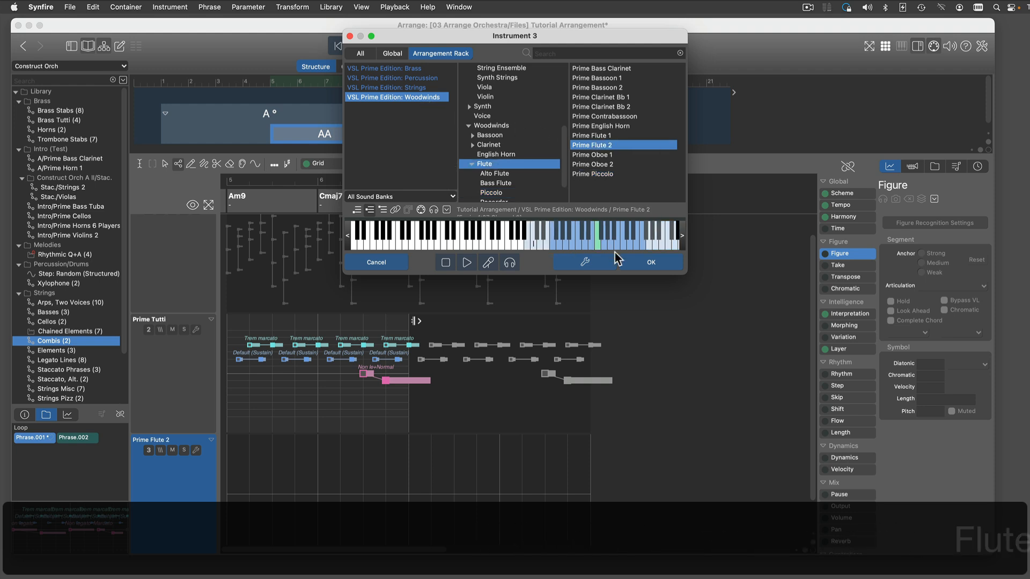
pyautogui.click(638, 263)
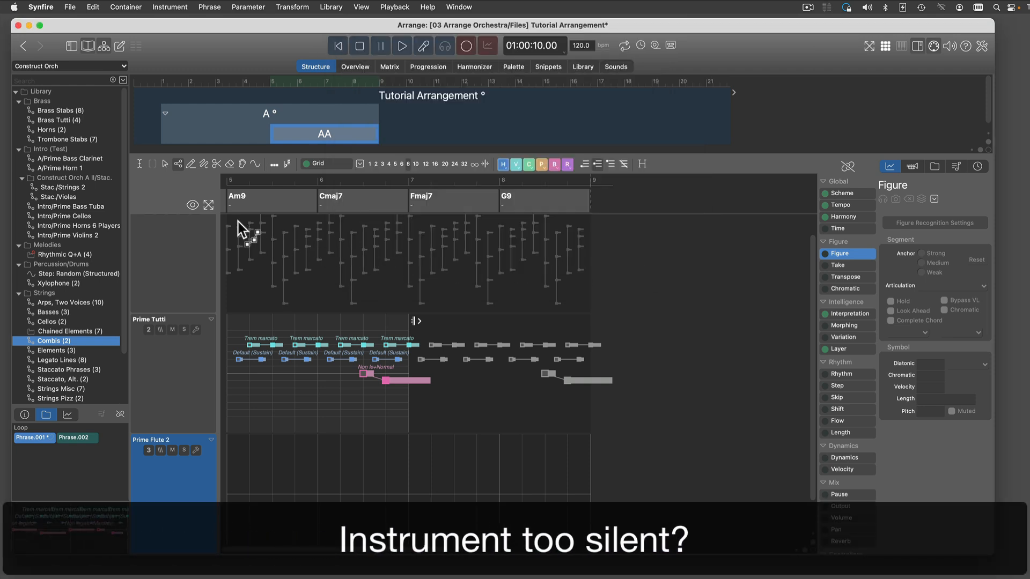
# - Enable the Modulation controller for the Prime Flute 2 instrument with a default value of 115
pyautogui.click(209, 205)
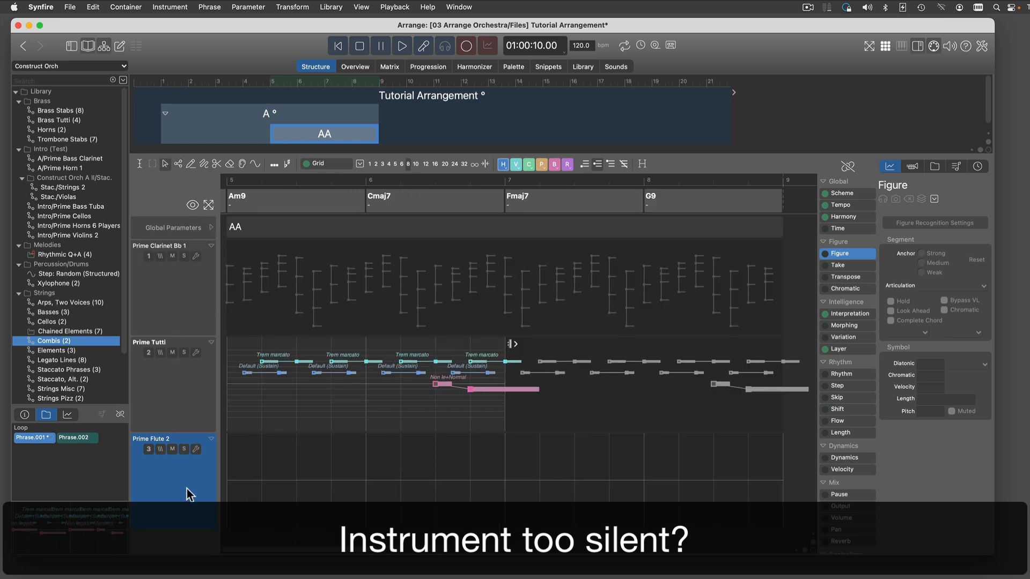
pyautogui.click(912, 168)
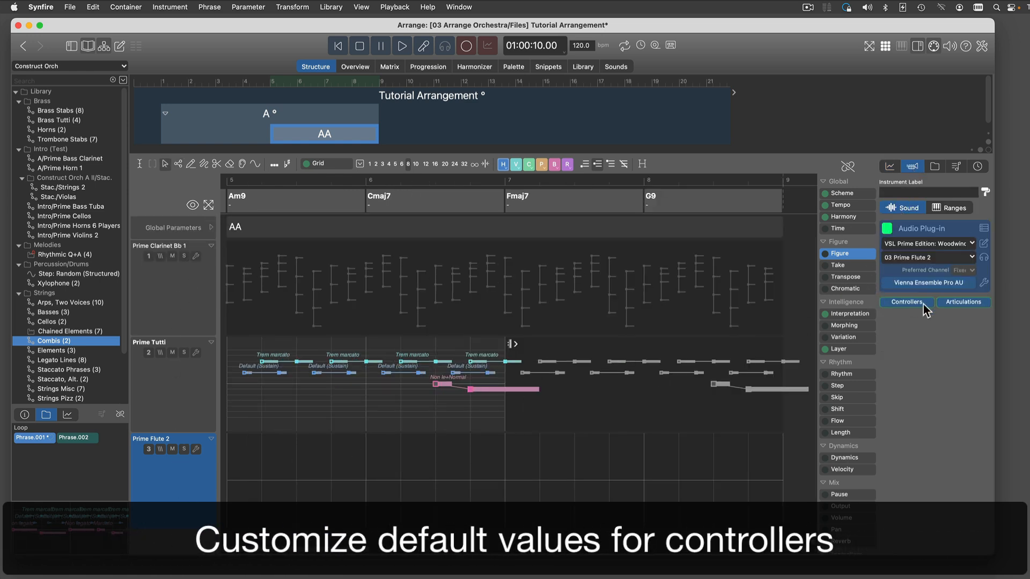
pyautogui.click(908, 302)
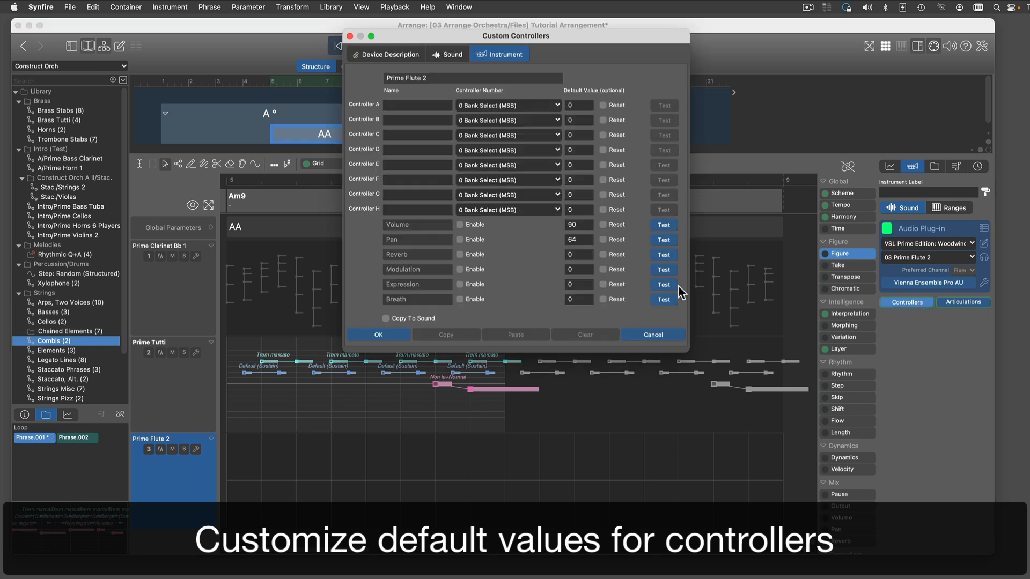
pyautogui.click(467, 271)
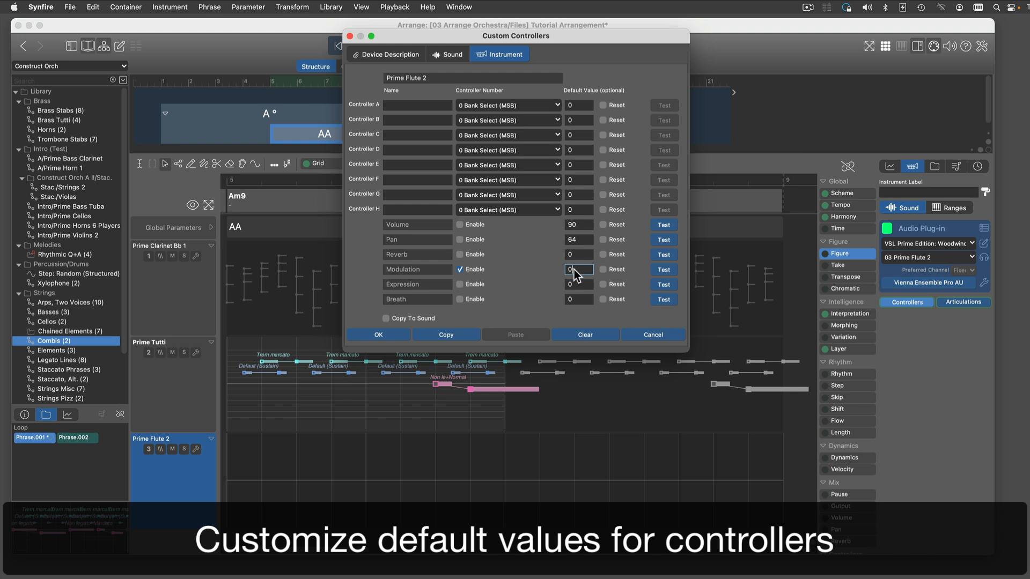
pyautogui.press('BackSpace')
pyautogui.write('115')
pyautogui.press('Tab')
pyautogui.click(396, 335)
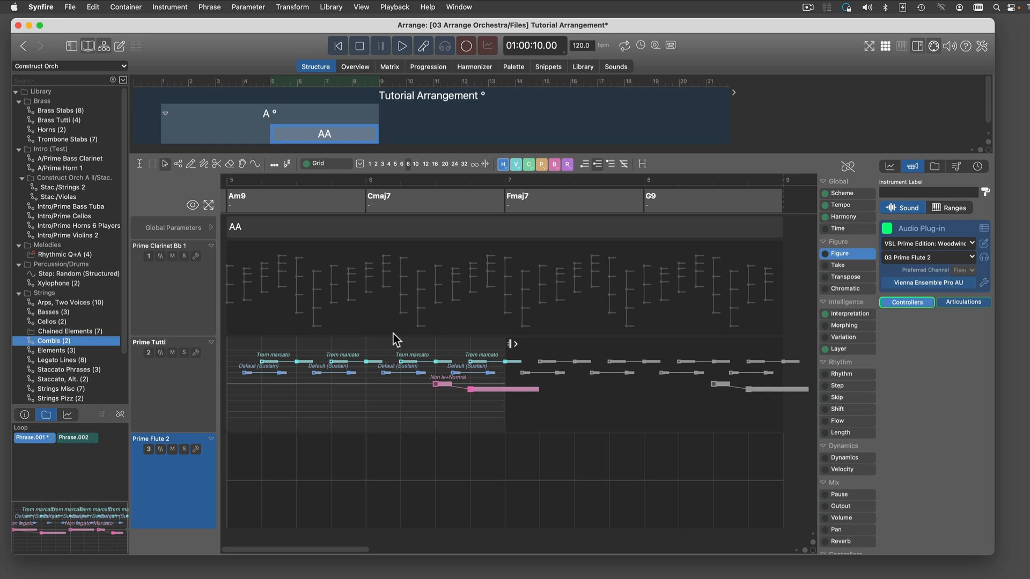
# - Record a two-bar flute melody on Prime Flute 2 in container AA and check how its segments are grouped
pyautogui.click(466, 47)
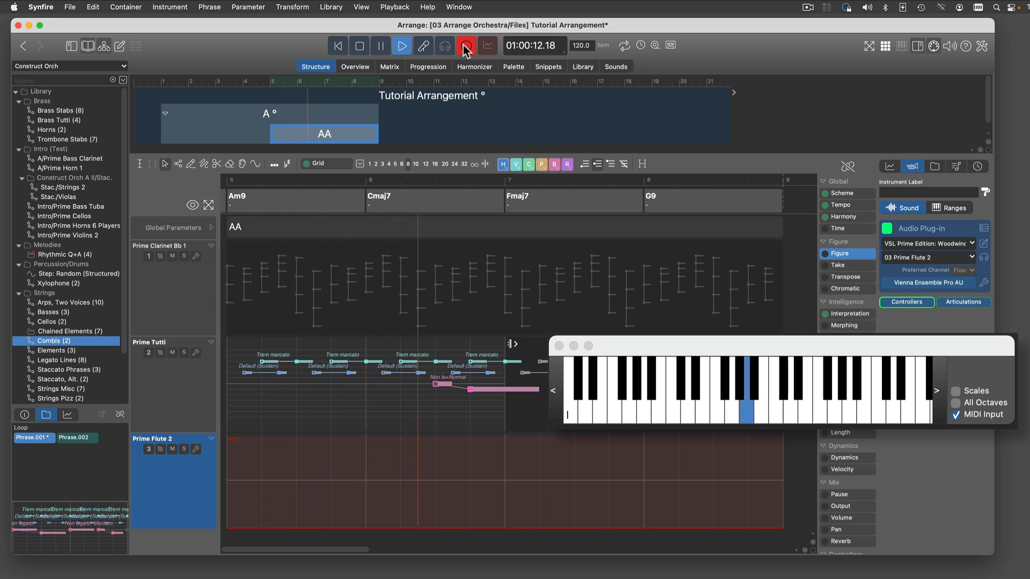
pyautogui.click(359, 54)
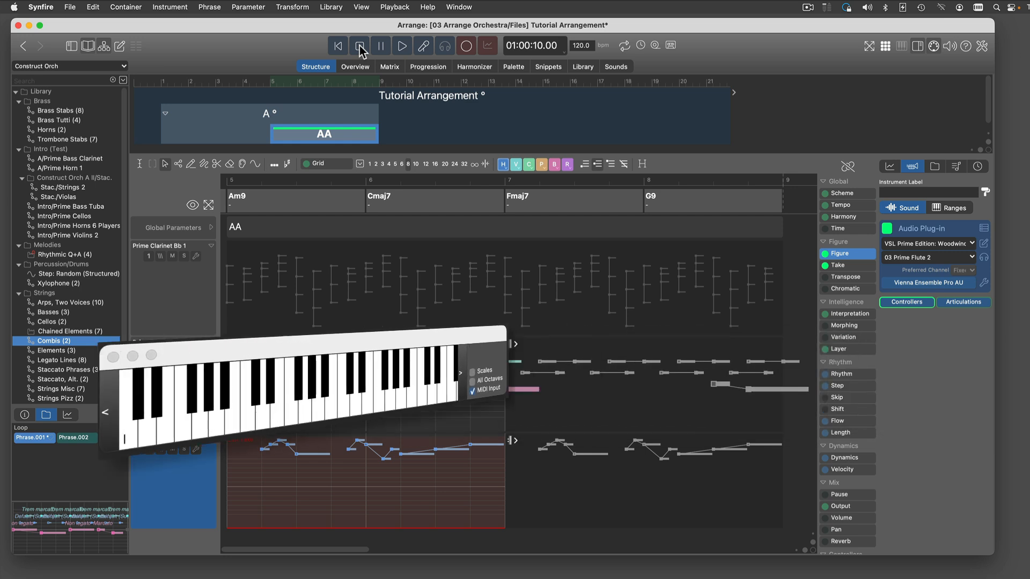
pyautogui.click(290, 454)
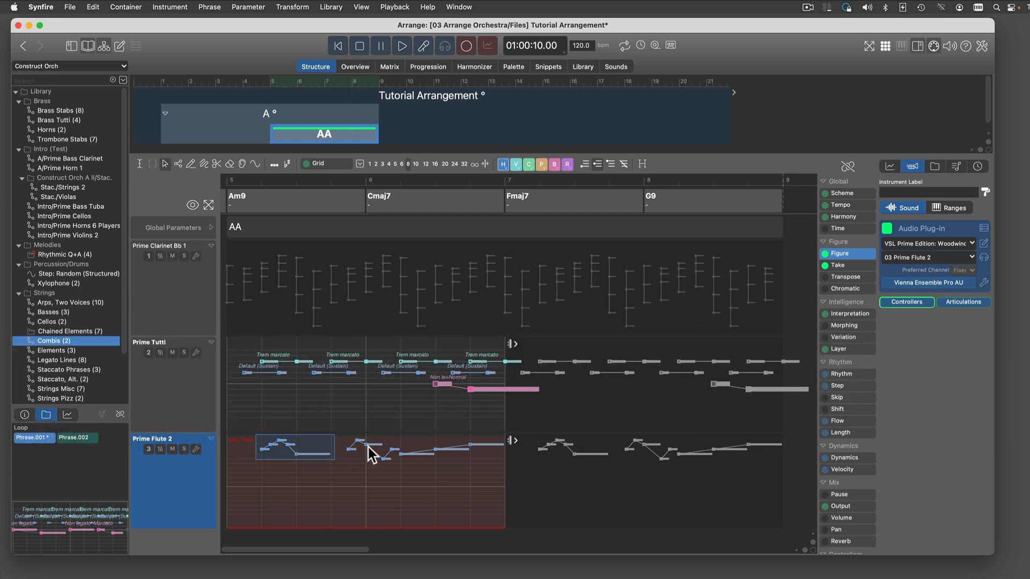
pyautogui.click(421, 454)
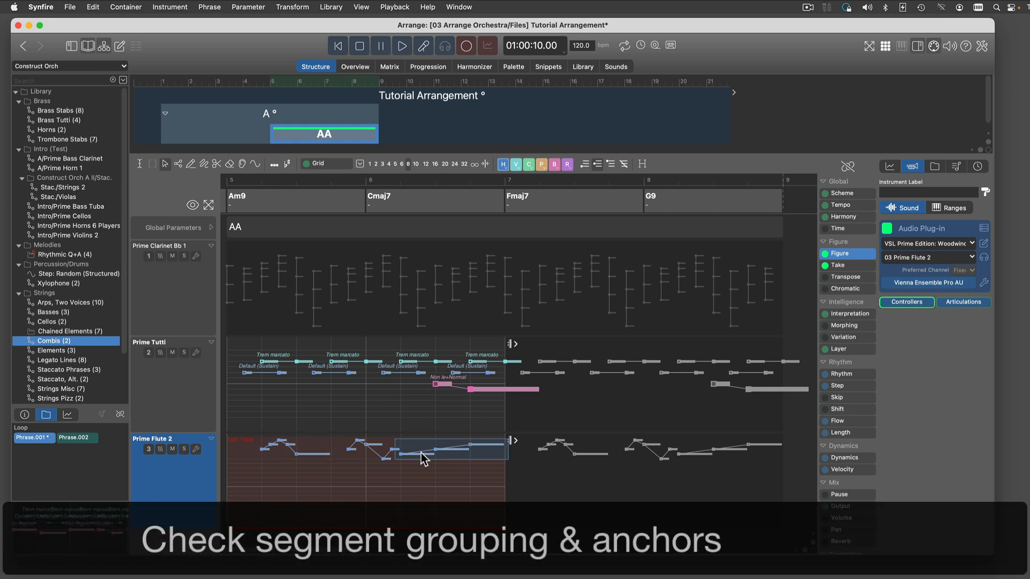
pyautogui.click(381, 474)
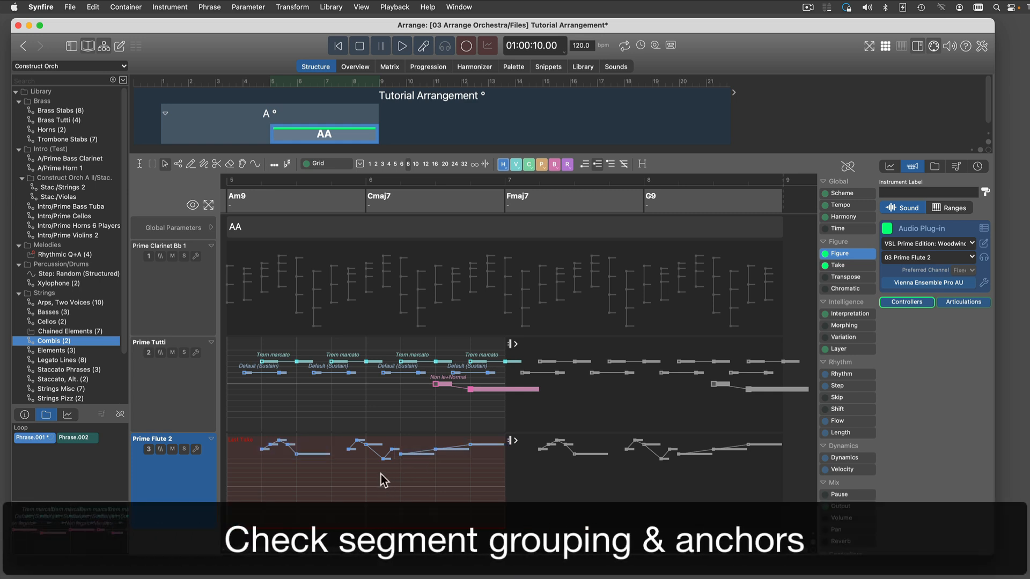
# - Open the Prime Flute 2 figure in detail and move the last segment's anchor to its first note
pyautogui.doubleClick(381, 476)
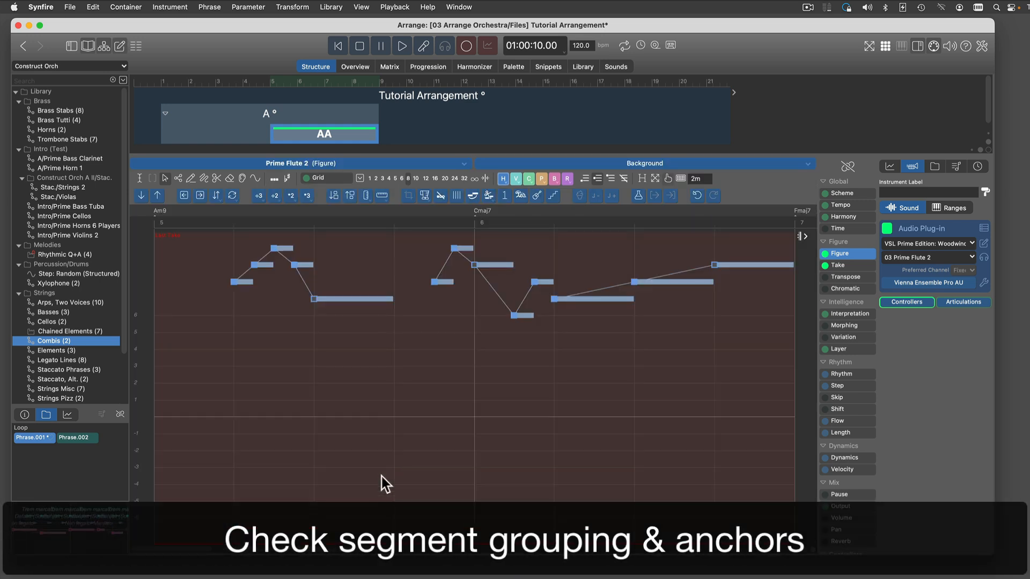
pyautogui.click(558, 299)
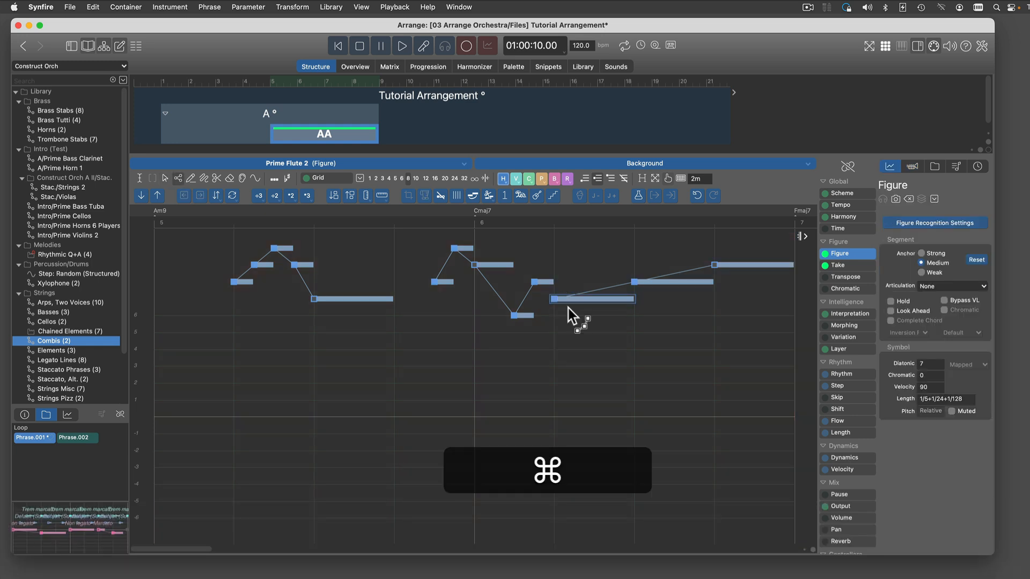
pyautogui.press('super+r')
pyautogui.click(608, 324)
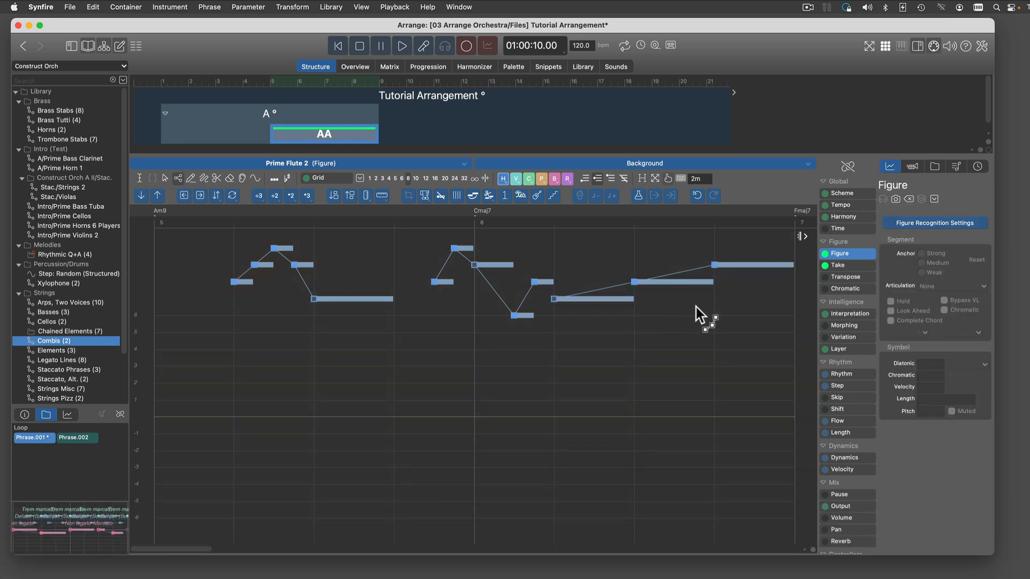
pyautogui.press('super+z')
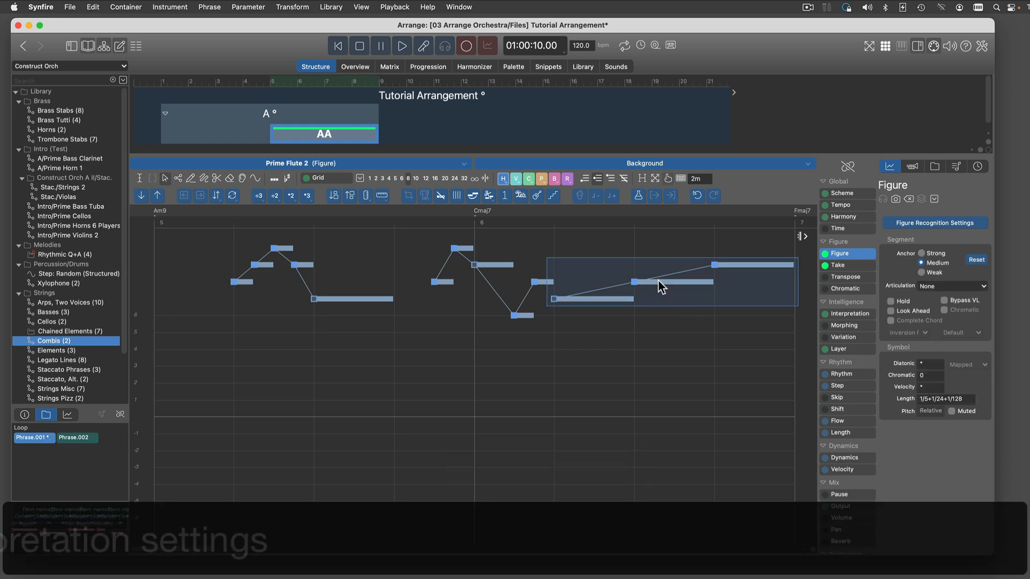
# - Auto-detect the Interpretation preset for the Prime Flute 2 figure
pyautogui.click(848, 313)
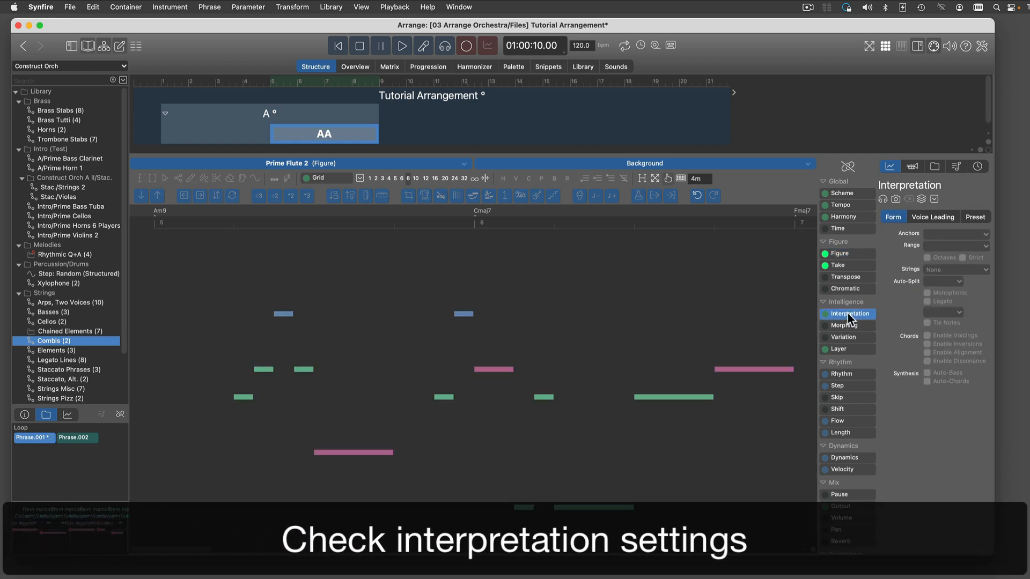
pyautogui.click(968, 220)
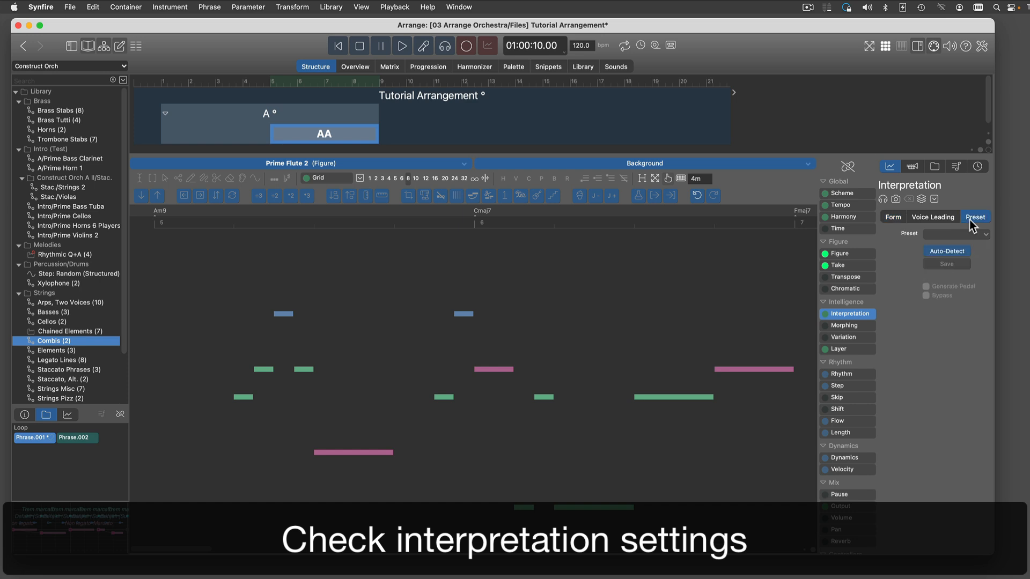
pyautogui.click(950, 250)
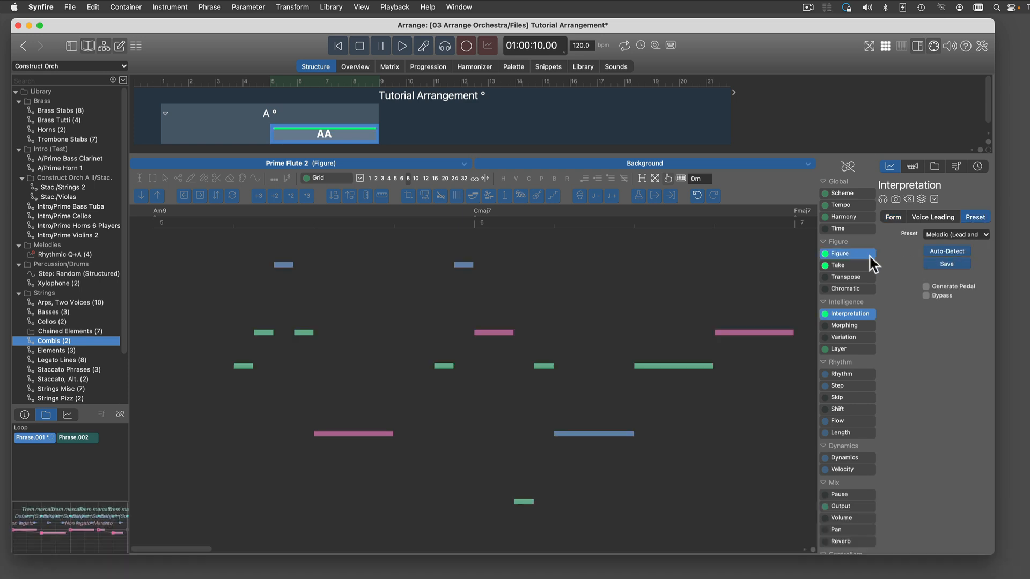
# - Set the articulation of all segments in the Prime Flute 2 figure to Con vibrato
pyautogui.click(869, 255)
pyautogui.click(667, 283)
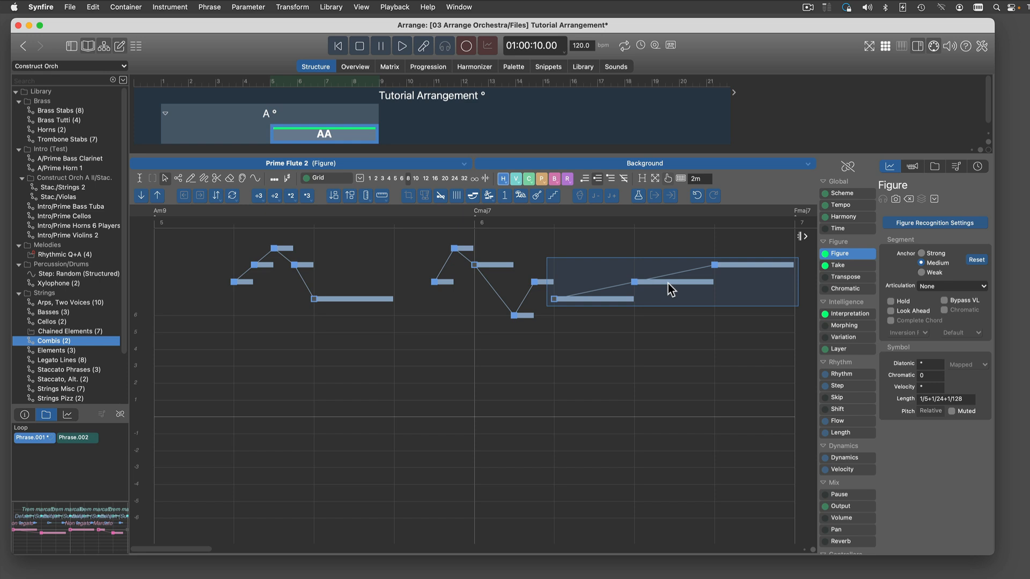
pyautogui.press('super+a')
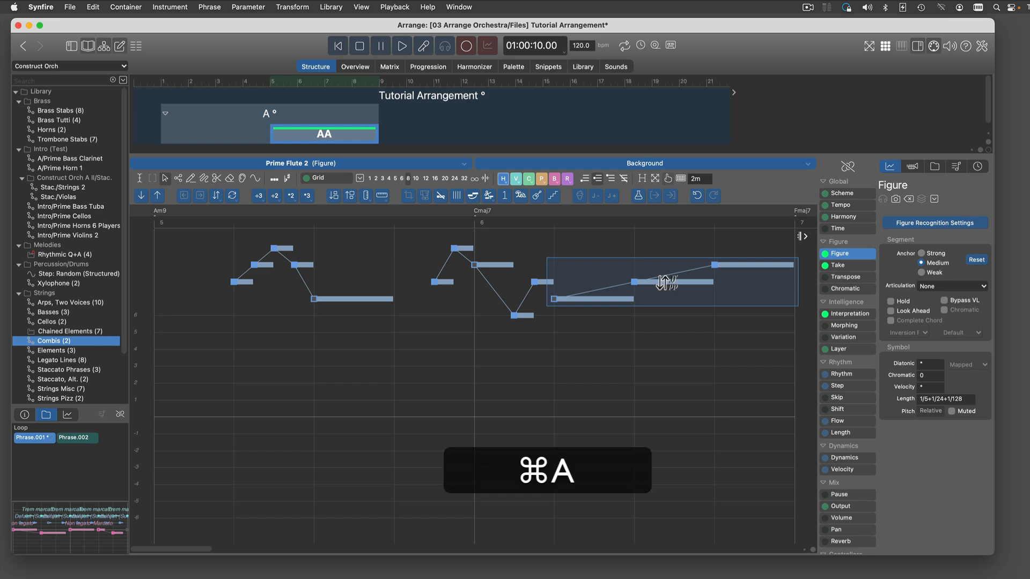
pyautogui.click(932, 286)
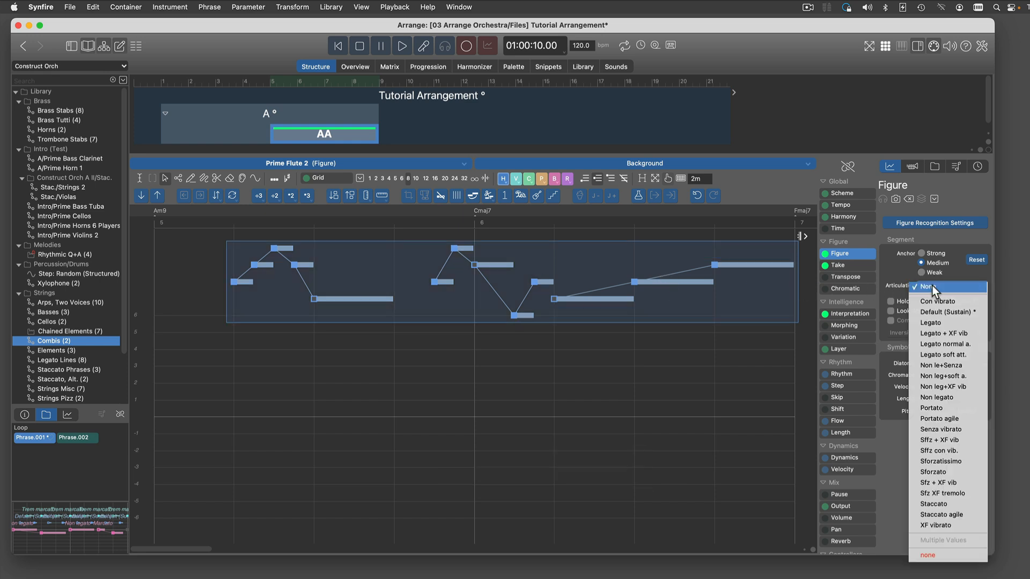
pyautogui.click(932, 301)
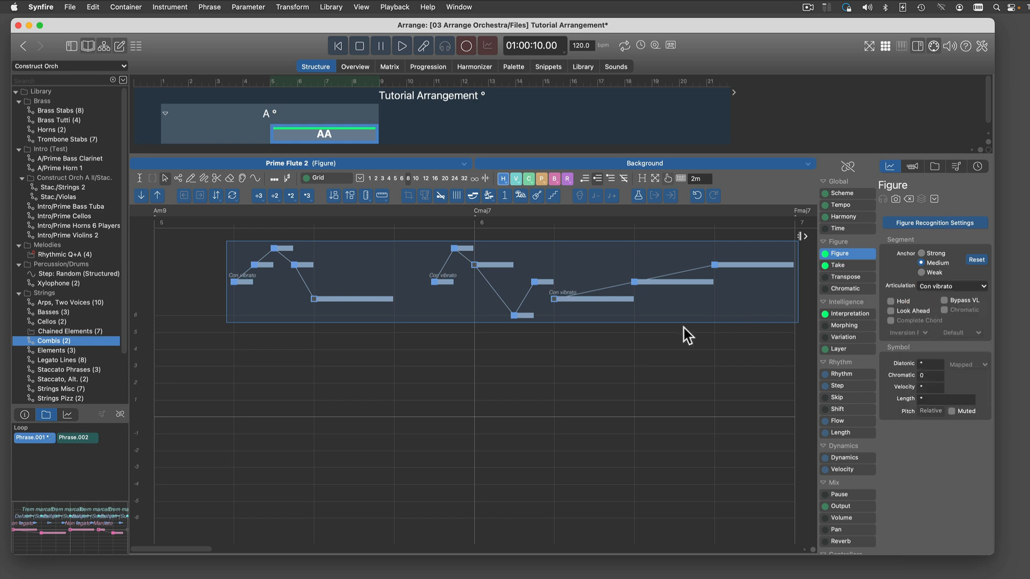
# - Record a rising three-note phrase on Prime Tutti in container A and reapply figure recognition to the take with Vertical symbols
pyautogui.click(312, 117)
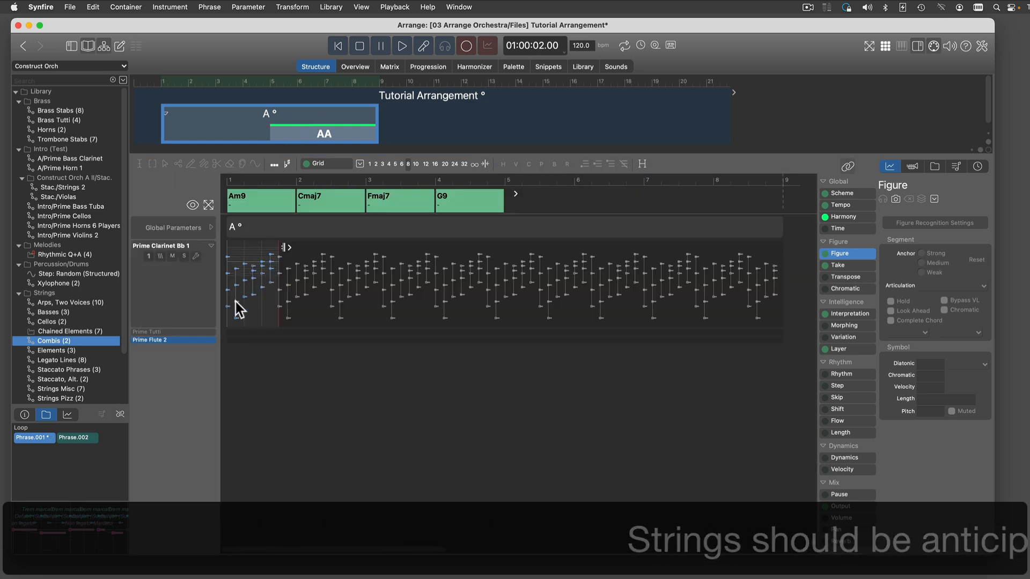
pyautogui.click(196, 333)
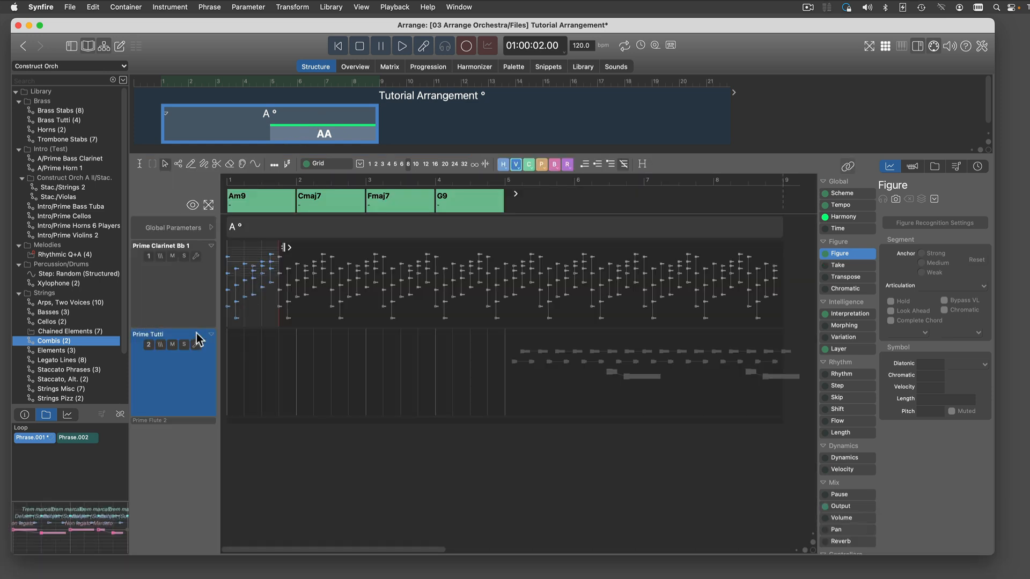
pyautogui.click(465, 46)
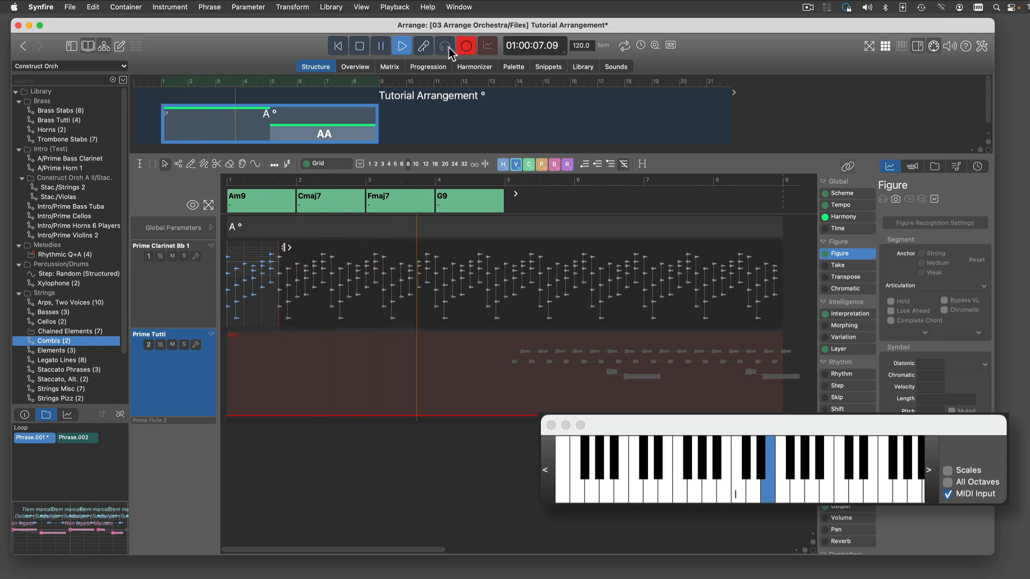
pyautogui.click(362, 47)
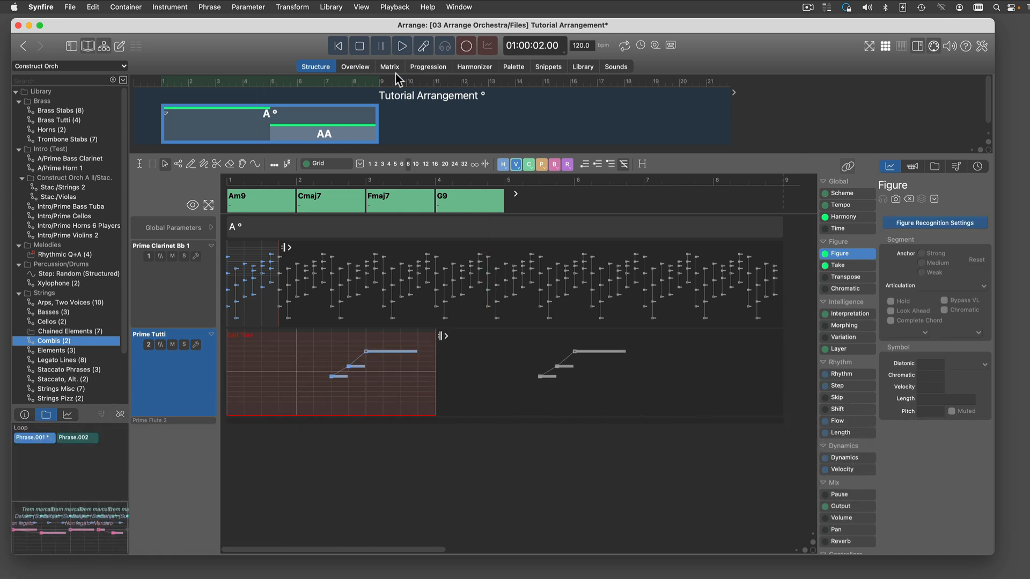
pyautogui.click(961, 229)
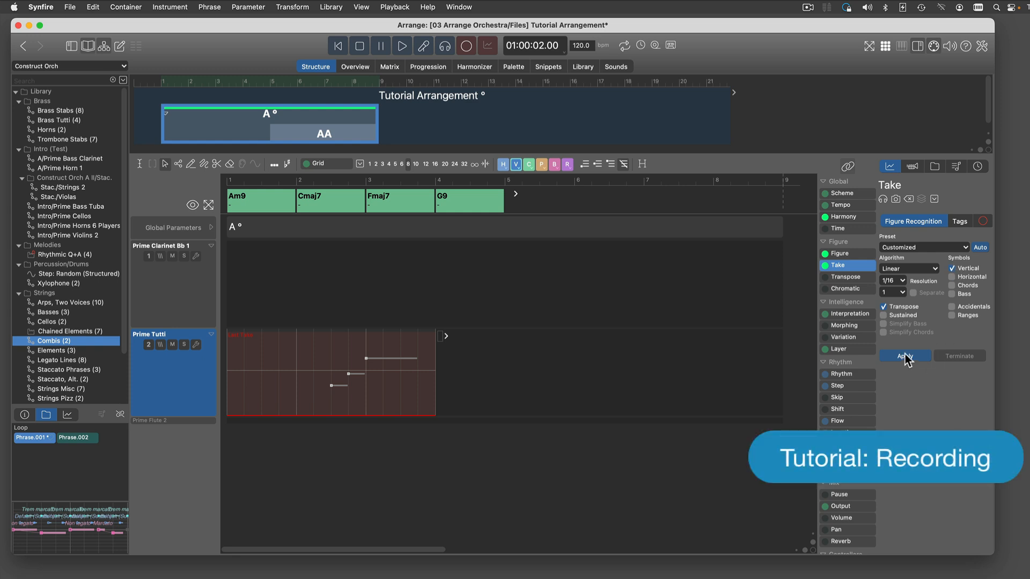
pyautogui.click(905, 357)
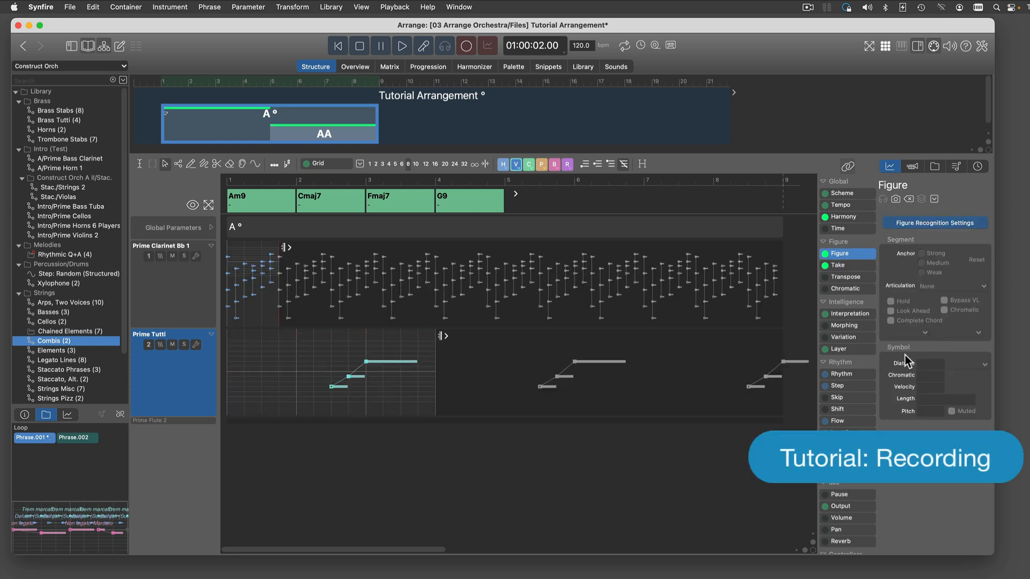
# - Set the recorded Prime Tutti segment's articulation to Legato and turn off the figure's looping
pyautogui.click(403, 364)
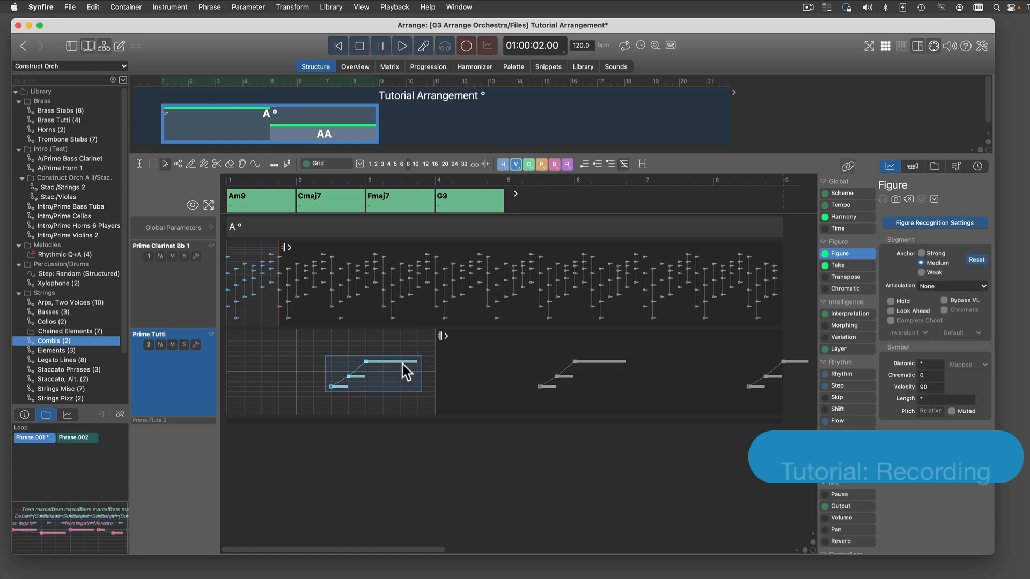
pyautogui.click(938, 286)
pyautogui.click(936, 188)
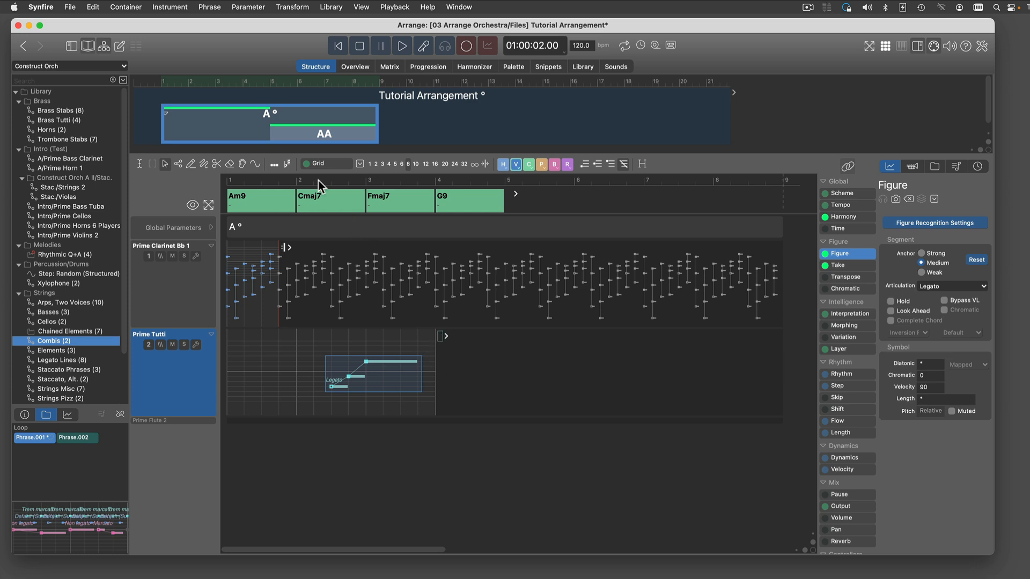
# - Play the arrangement from the start of container A through to its end
pyautogui.press('space')
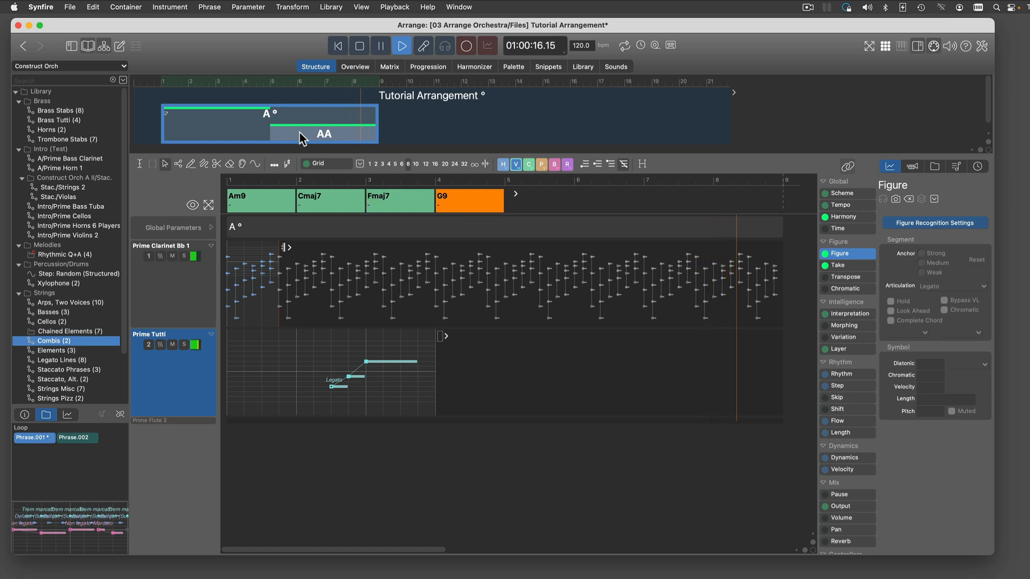
pyautogui.press('space')
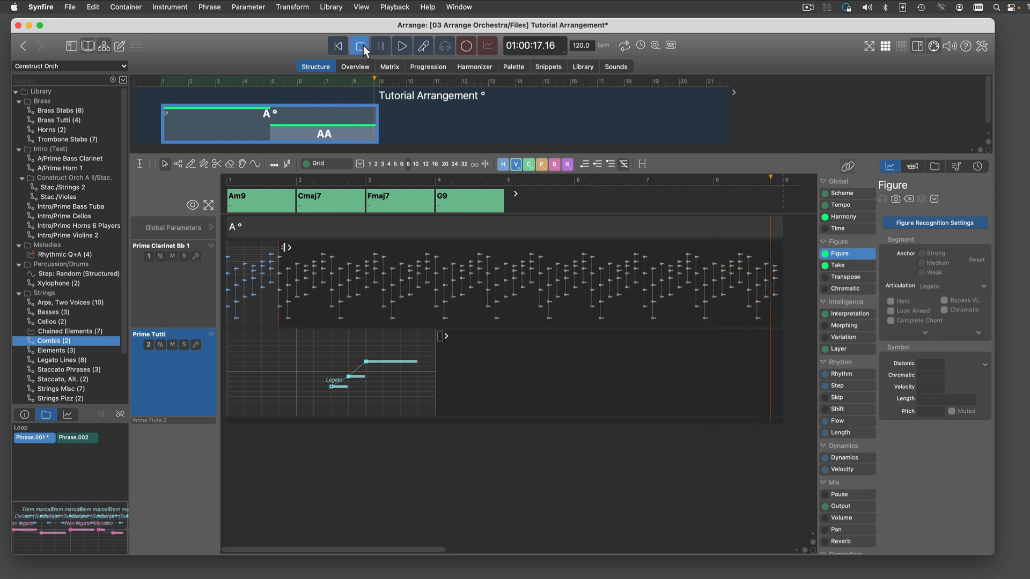
pyautogui.click(362, 46)
pyautogui.click(363, 47)
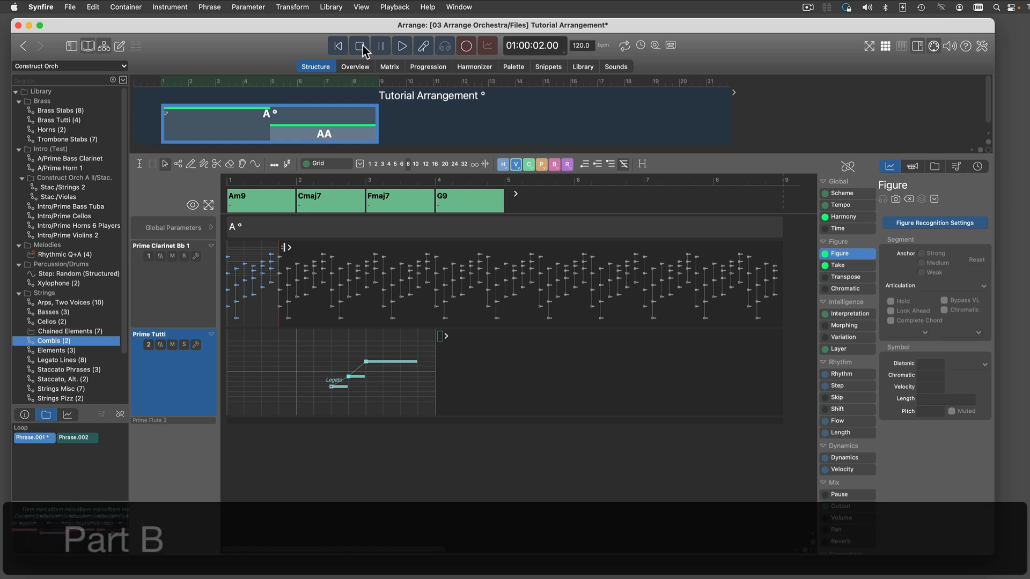
# - Add a four-bar container B to the Tutorial Arrangement directly after container A, starting at bar 9
pyautogui.click(417, 105)
pyautogui.rightClick(417, 105)
pyautogui.click(420, 105)
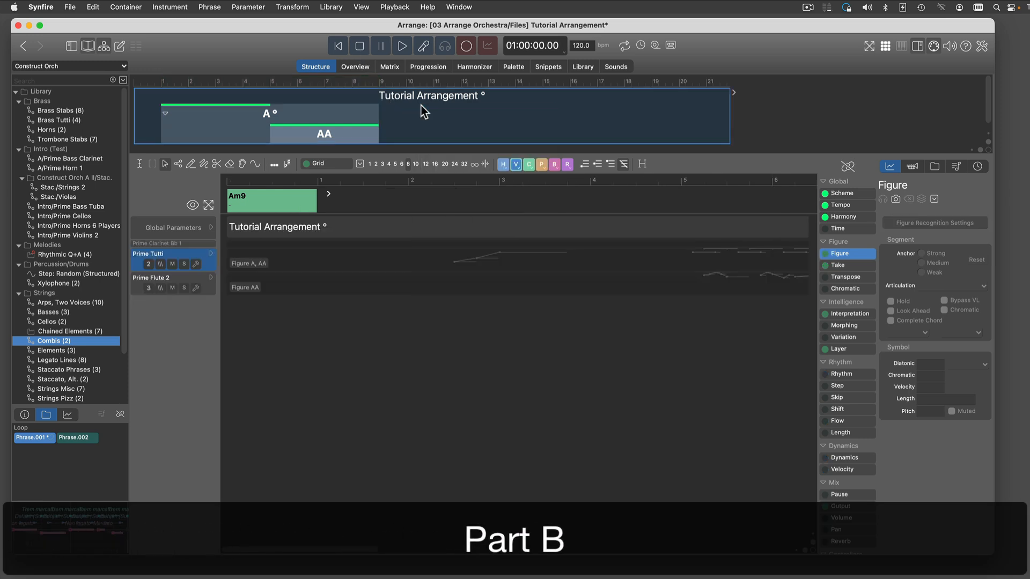
# - Copy the Harmony parameter from container A to container B and select container B
pyautogui.click(352, 111)
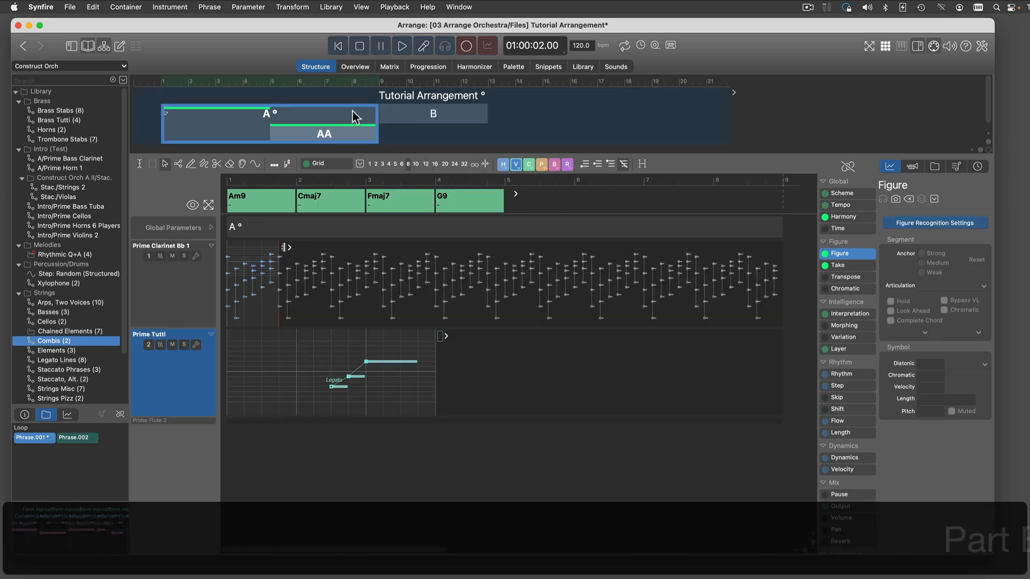
pyautogui.moveTo(859, 218); pyautogui.dragTo(443, 116)
pyautogui.click(443, 117)
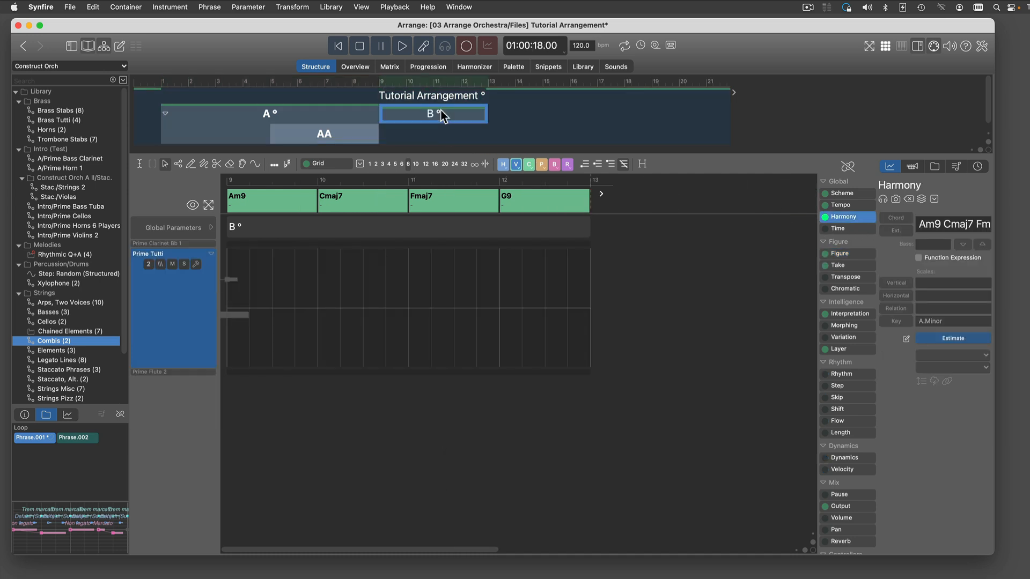
# - Turn on phrase preview inside the current container and apply Run 1.1 from Staccato, Alt. to Prime Tutti in container B
pyautogui.click(61, 350)
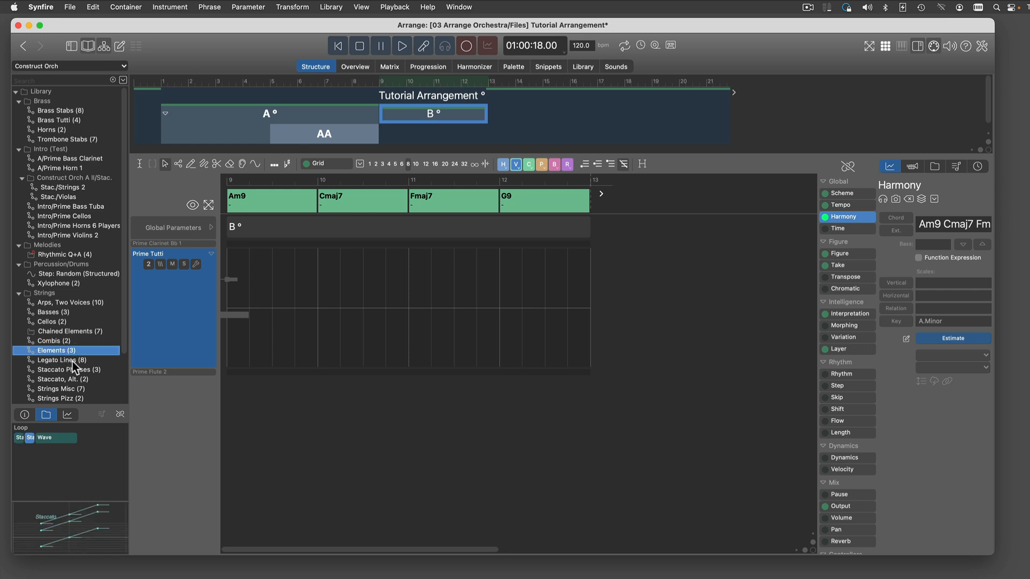
pyautogui.click(75, 360)
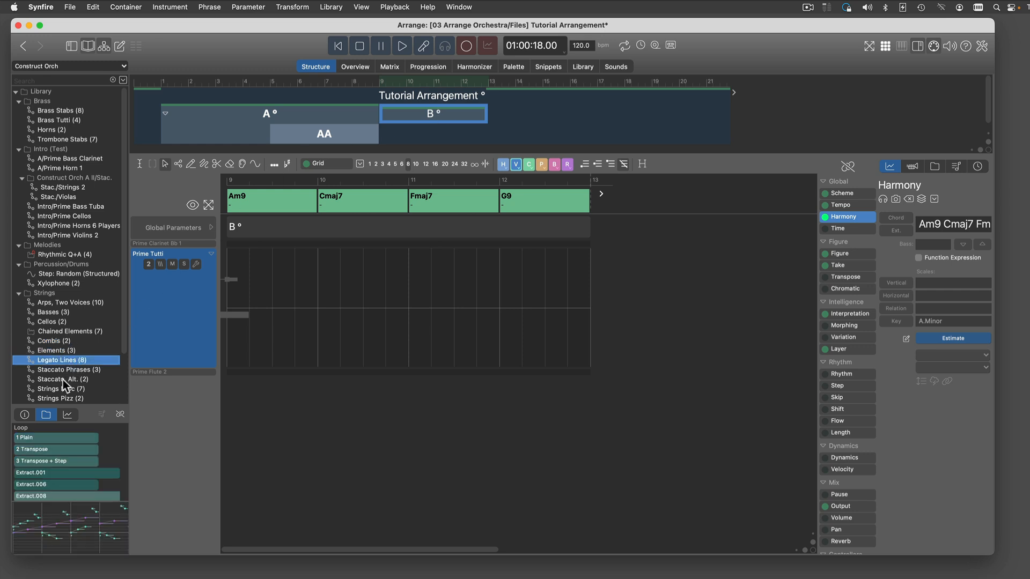
pyautogui.click(67, 380)
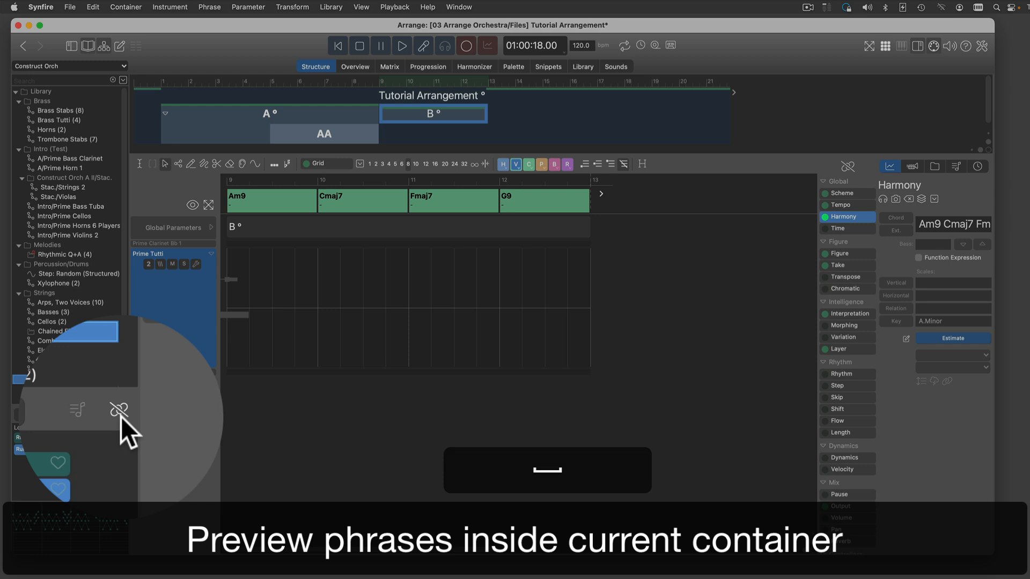
pyautogui.click(120, 414)
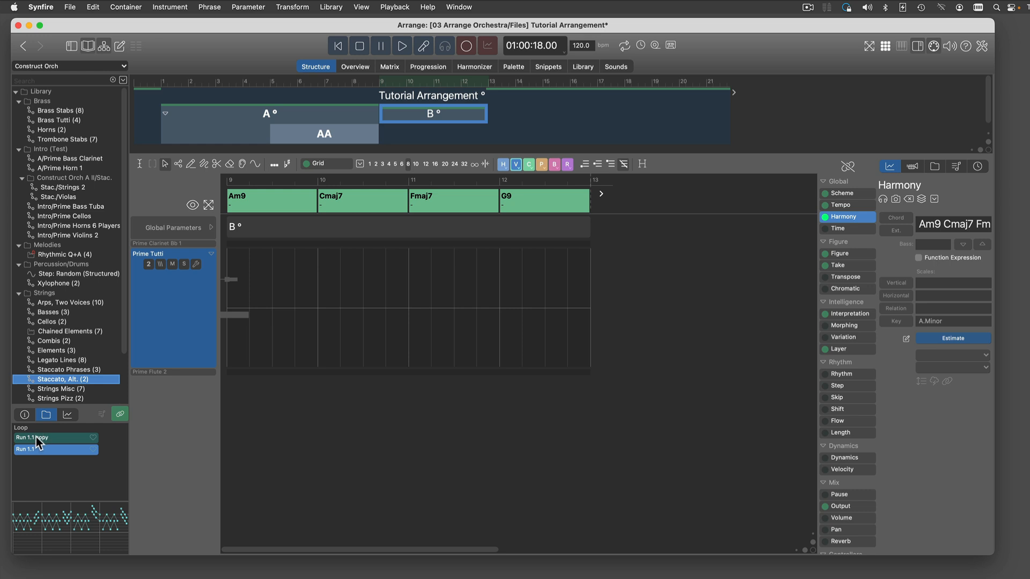
pyautogui.moveTo(30, 453); pyautogui.dragTo(179, 341)
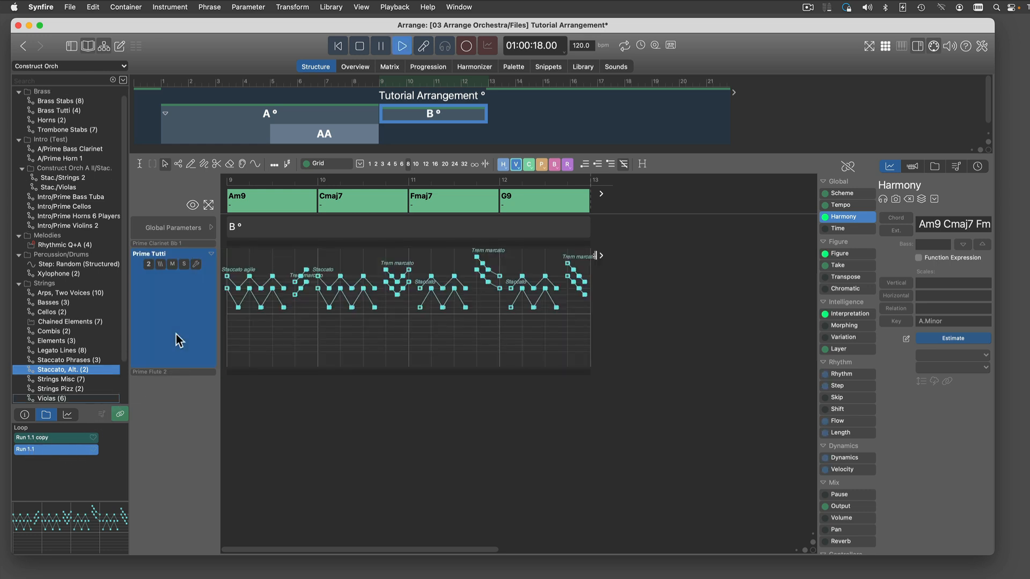
pyautogui.press('space')
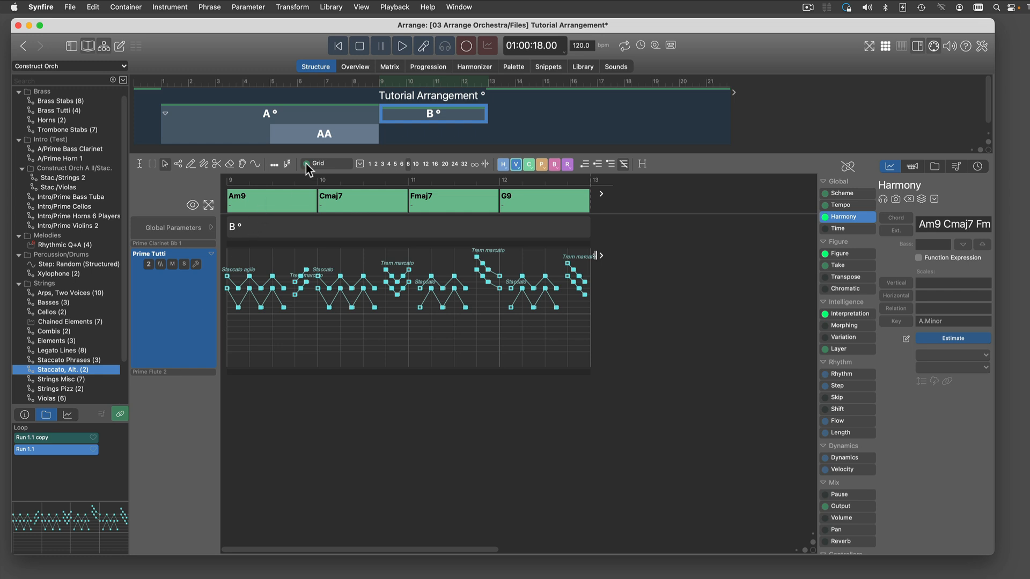
# - Copy the Prime Flute 2 motif from container AA to container B and open its figure for editing
pyautogui.click(337, 136)
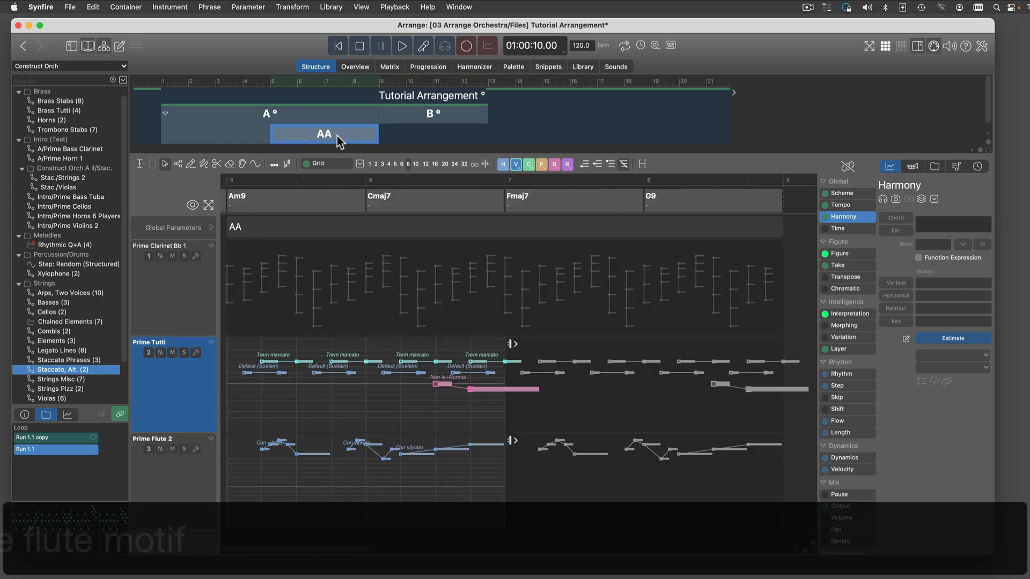
pyautogui.click(183, 493)
pyautogui.moveTo(167, 497); pyautogui.dragTo(397, 113)
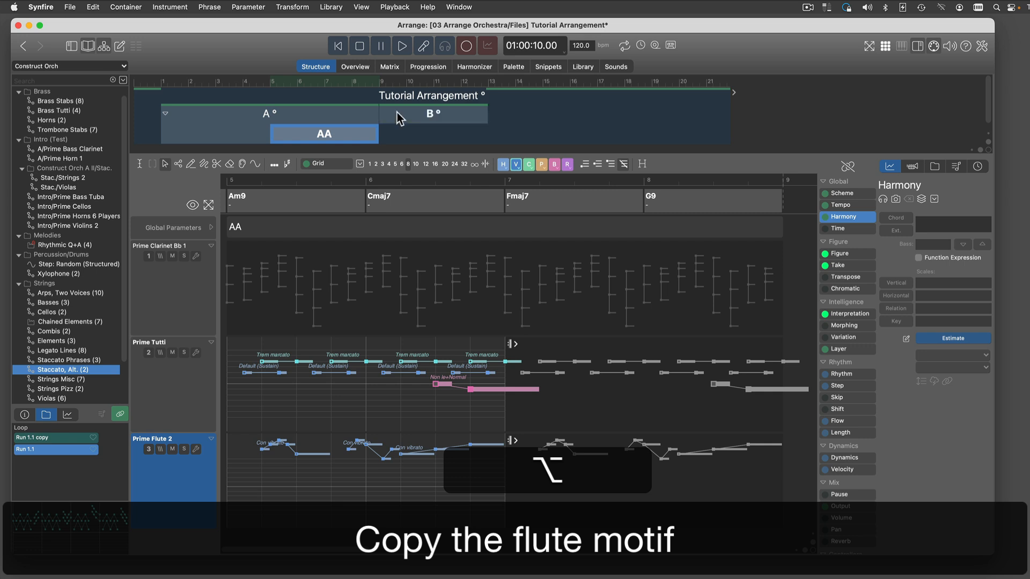
pyautogui.click(397, 113)
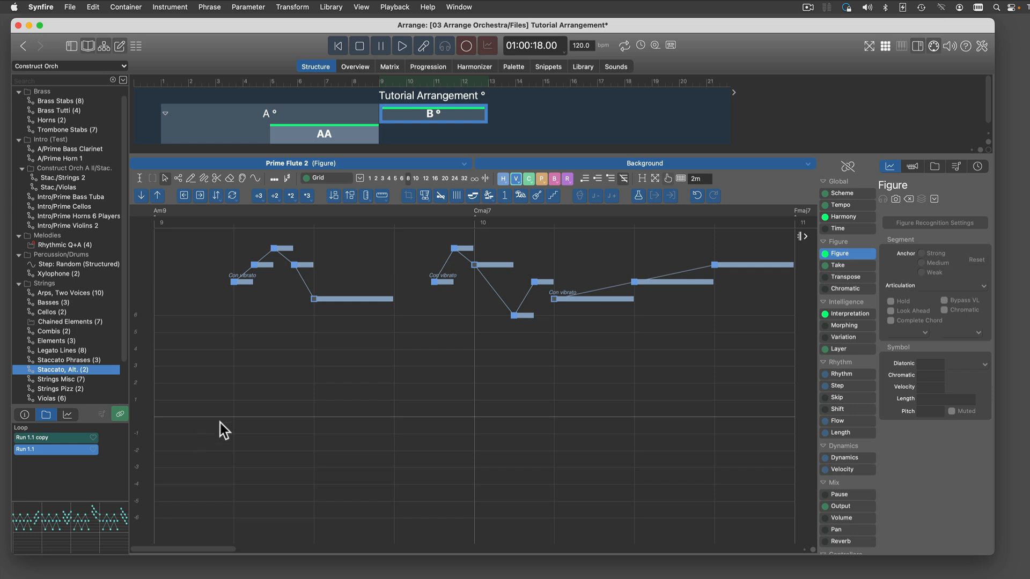
# - Convert the flute figure to vertical symbols and make the highest note of the first segment its anchor
pyautogui.click(515, 179)
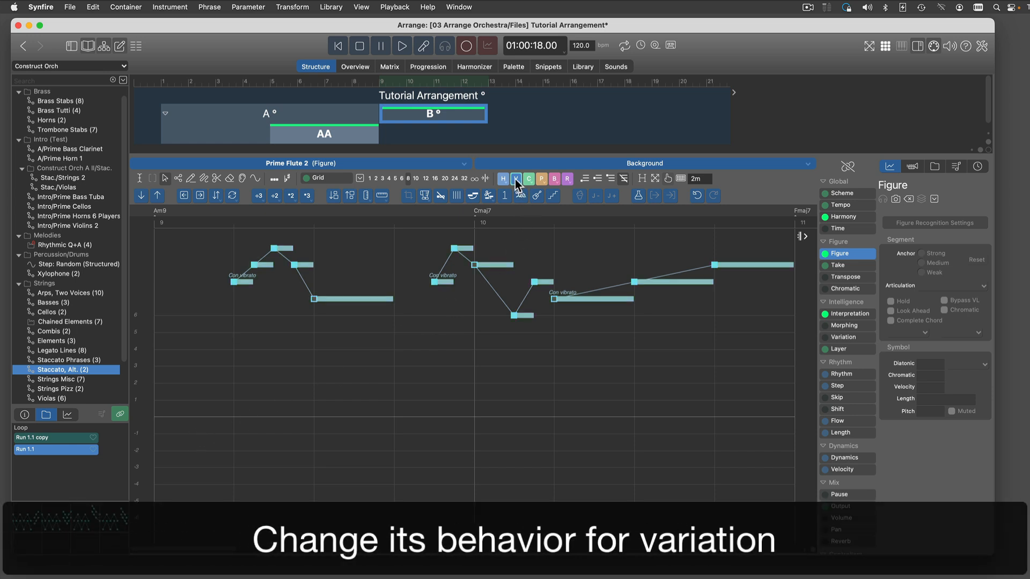
pyautogui.click(274, 250)
pyautogui.click(275, 249)
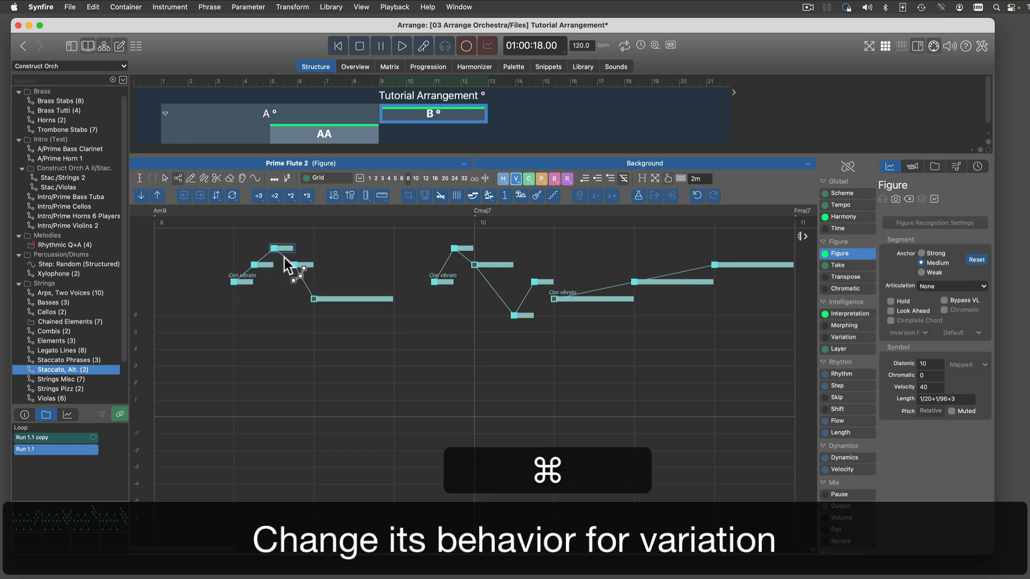
pyautogui.press('super+r')
pyautogui.press('Escape')
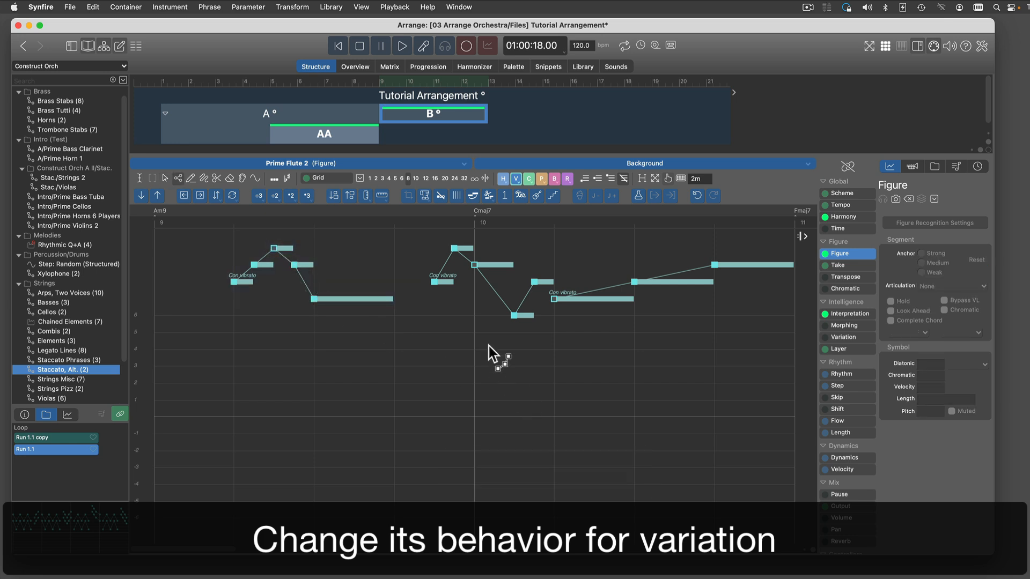
# - Merge the two remaining segments of the flute figure, from before bar 10 up to bar 11, into one
pyautogui.click(568, 299)
pyautogui.keyDown('super'); pyautogui.click(487, 263); pyautogui.keyUp('super')
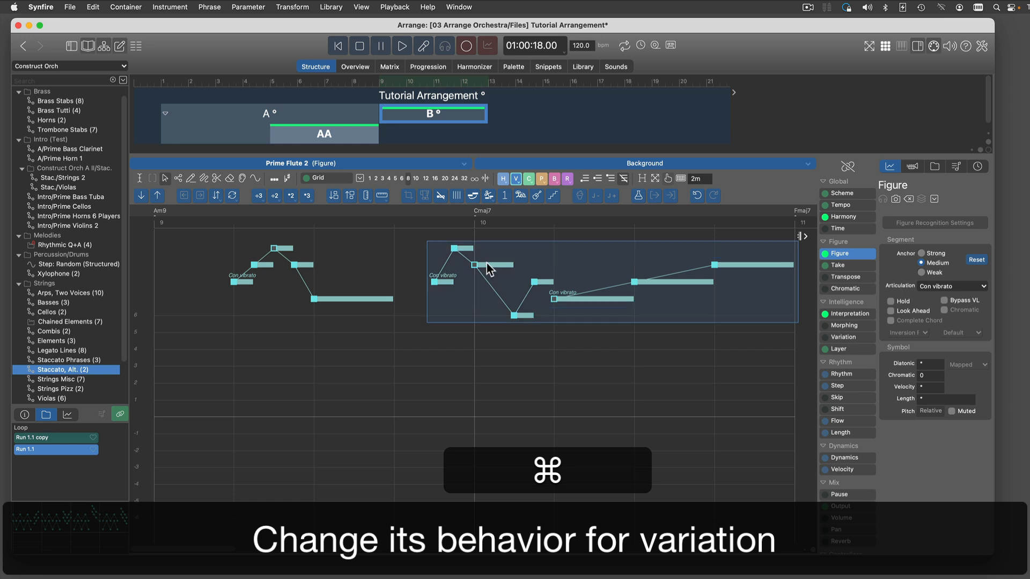
pyautogui.press('super+g')
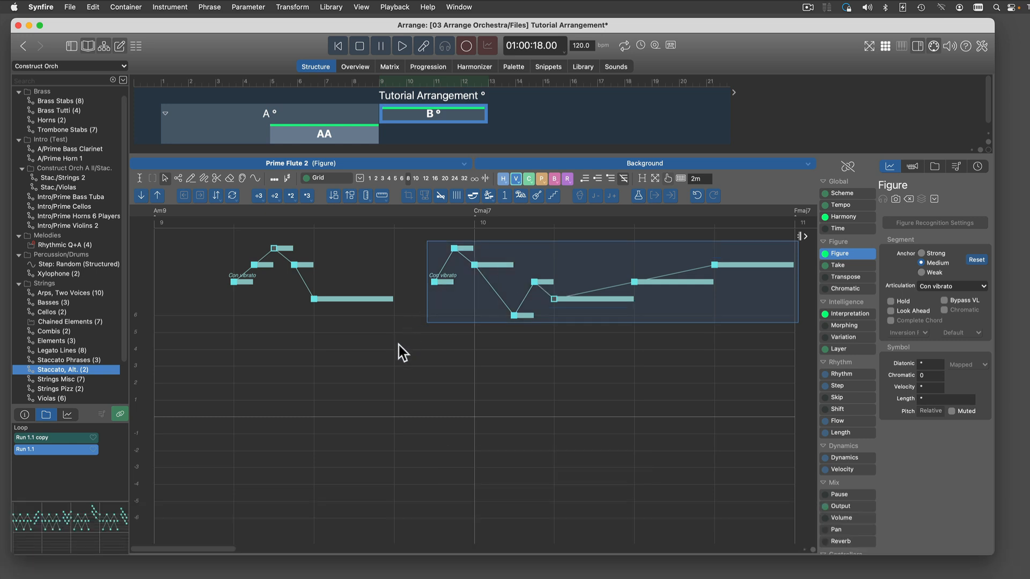
# - Shift the entire flute figure down three steps and return to the container B overview
pyautogui.click(363, 325)
pyautogui.press('super+a')
pyautogui.press('super+Down')
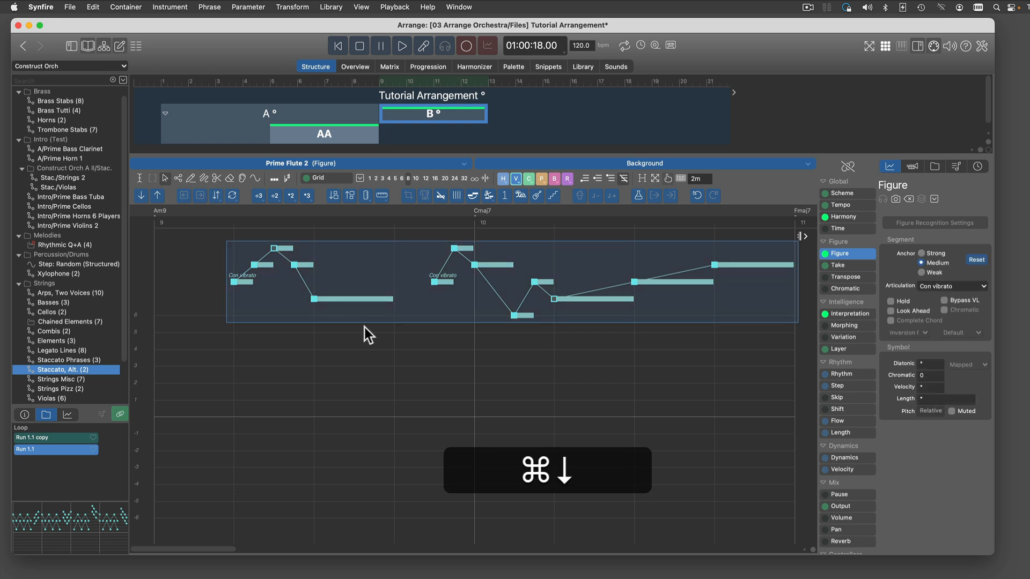
pyautogui.press('Down')
pyautogui.press('Down')
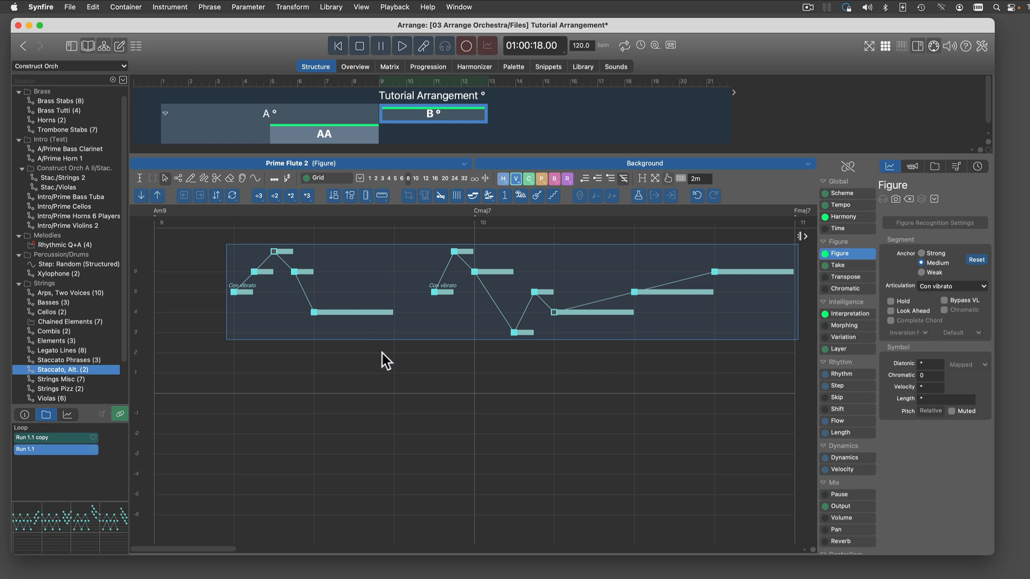
pyautogui.doubleClick(423, 375)
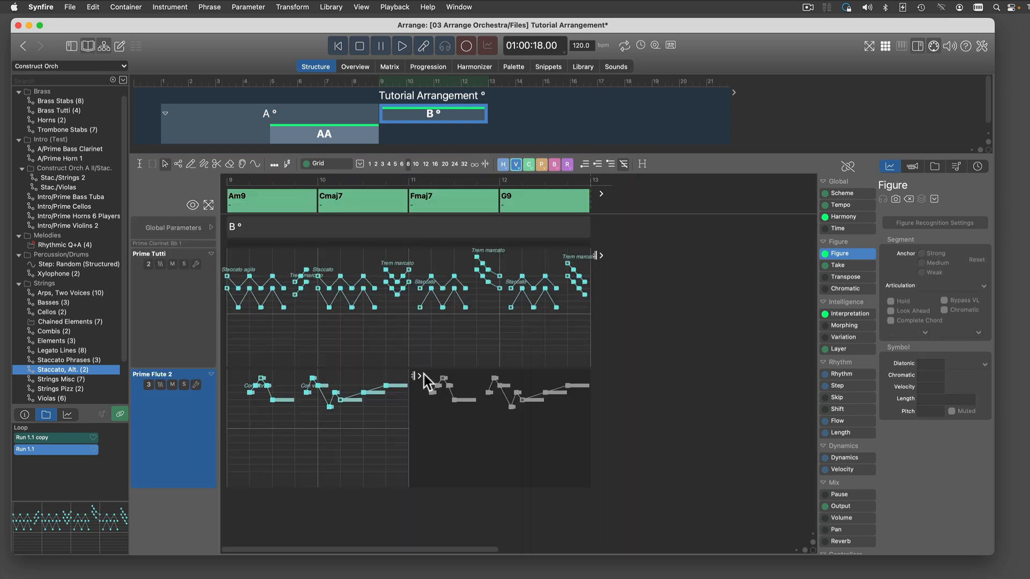
# - Delete container B's copied Harmony parameter in the Palette view
pyautogui.click(517, 69)
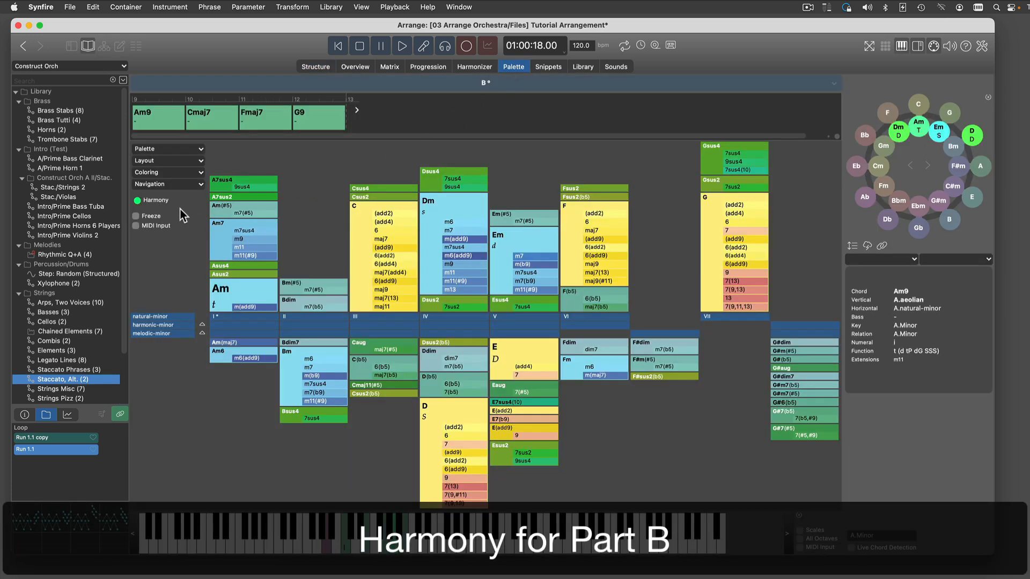
pyautogui.click(169, 202)
pyautogui.rightClick(168, 202)
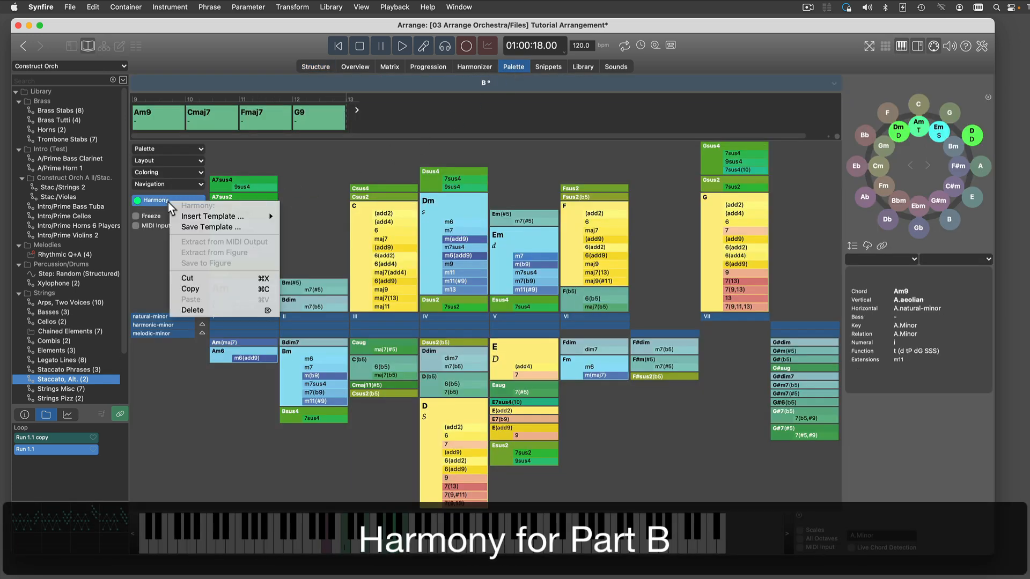
pyautogui.click(182, 314)
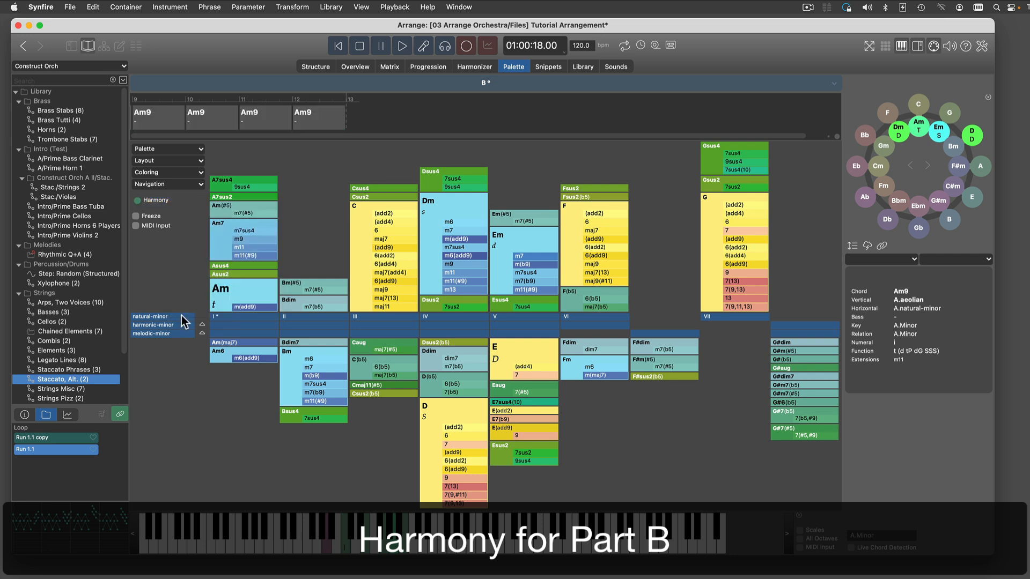
# - Build container B's harmony from B7sus4 at bar 9 and Em7 at bar 11, and return to the Structure view
pyautogui.click(333, 420)
pyautogui.moveTo(333, 419); pyautogui.dragTo(130, 127)
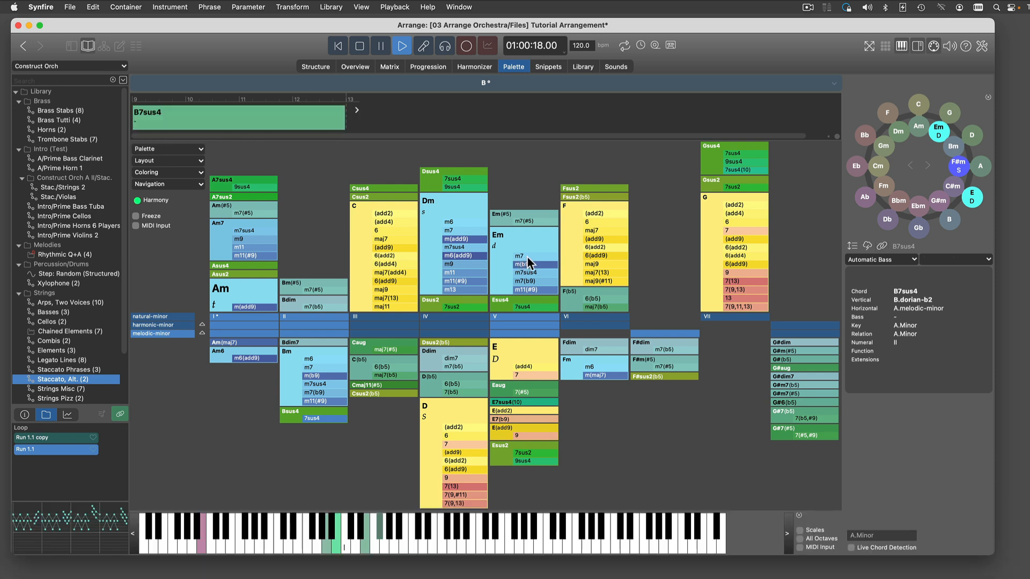
pyautogui.click(527, 256)
pyautogui.moveTo(527, 257); pyautogui.dragTo(244, 122)
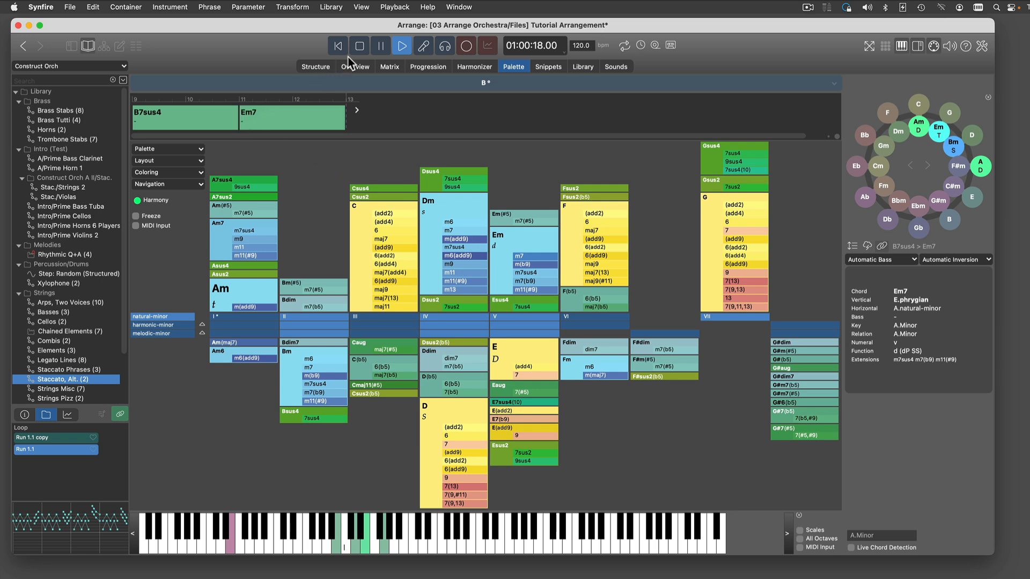
pyautogui.click(357, 46)
pyautogui.click(314, 67)
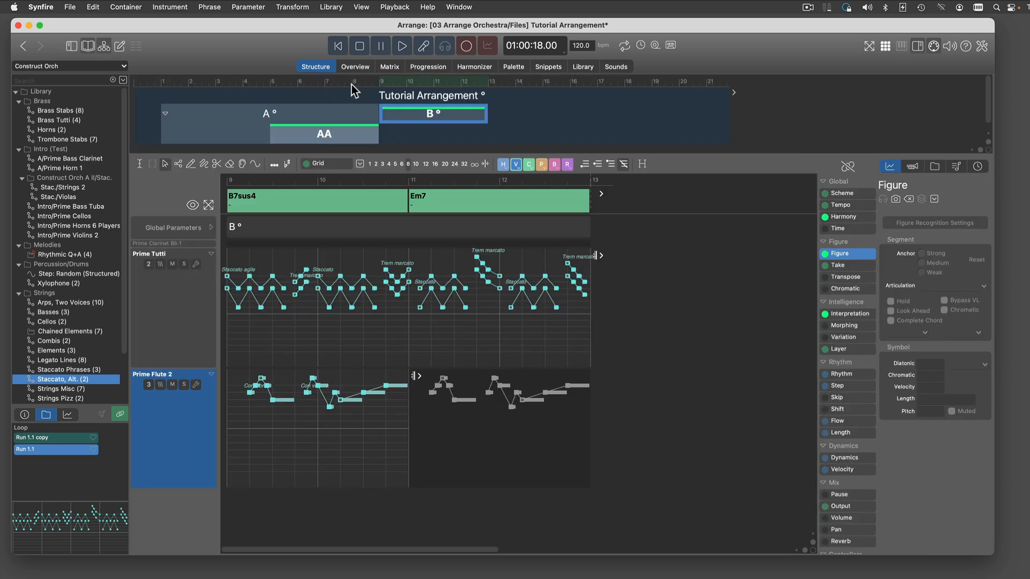
# - Play the arrangement from bar 7 through the end of container B
pyautogui.click(352, 85)
pyautogui.press('space')
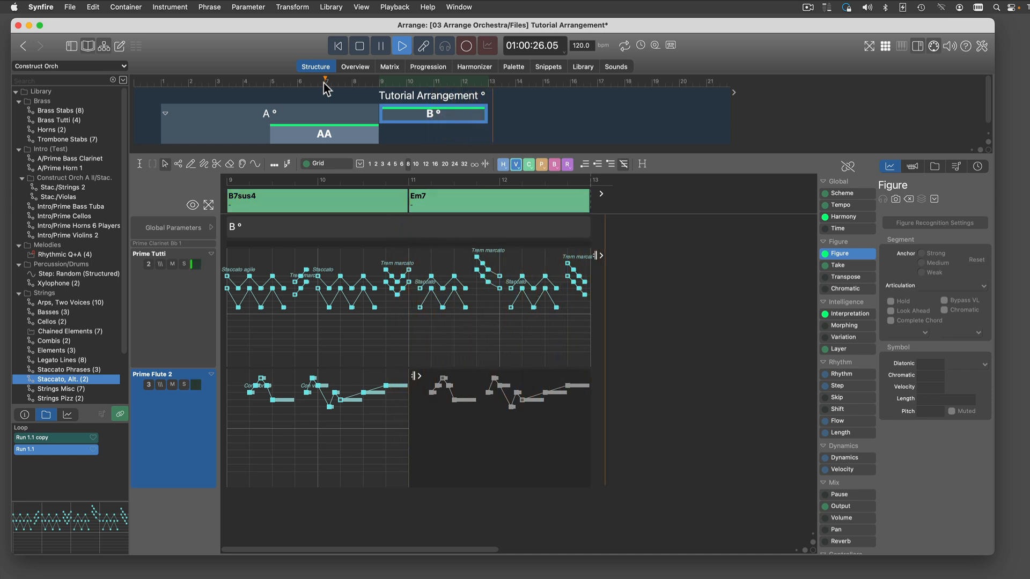
pyautogui.press('space')
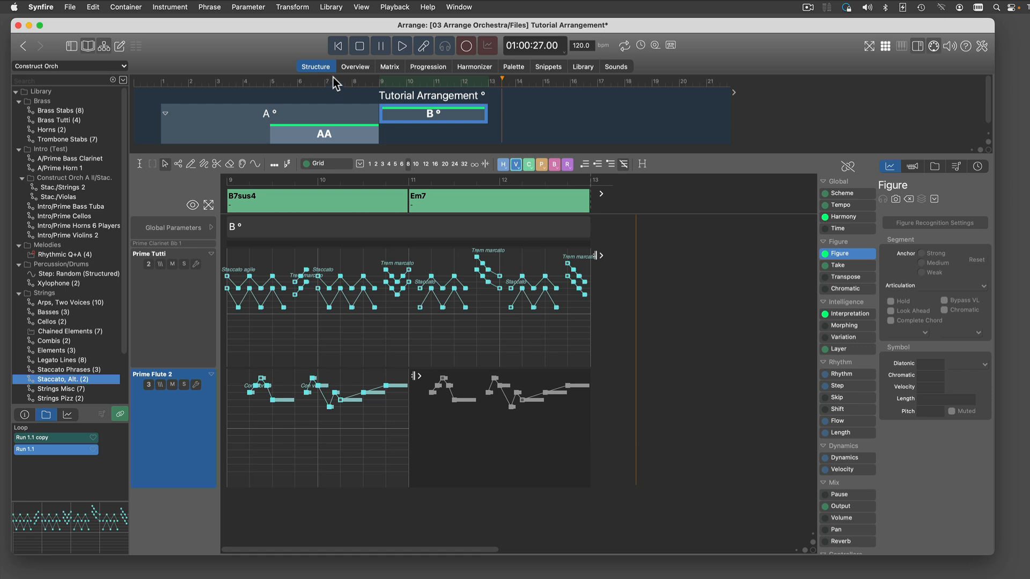
pyautogui.click(360, 46)
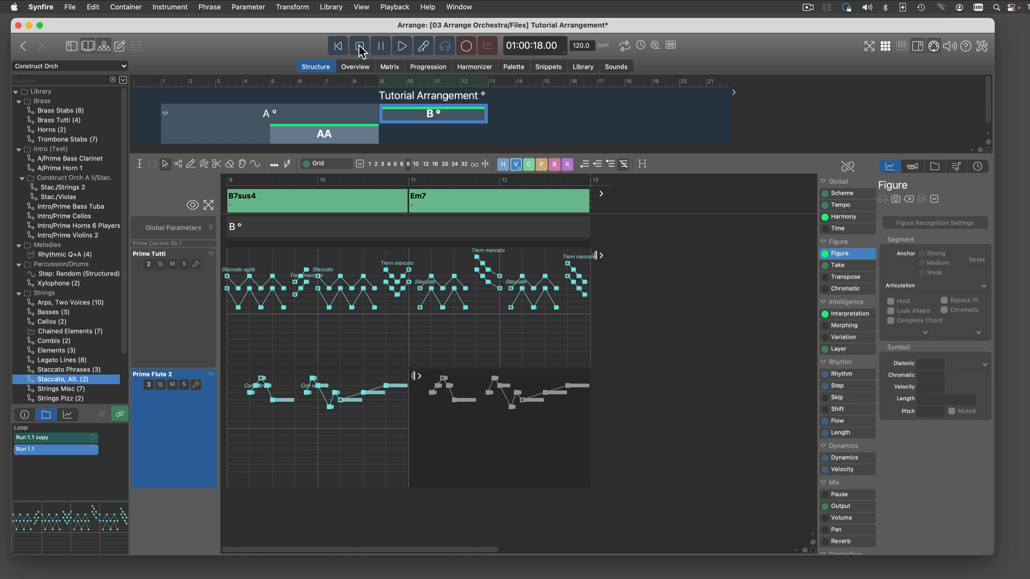
# - Add container C to the Tutorial Arrangement directly after container B and extend it to eight bars, from bar 13 to 21
pyautogui.click(533, 103)
pyautogui.rightClick(538, 104)
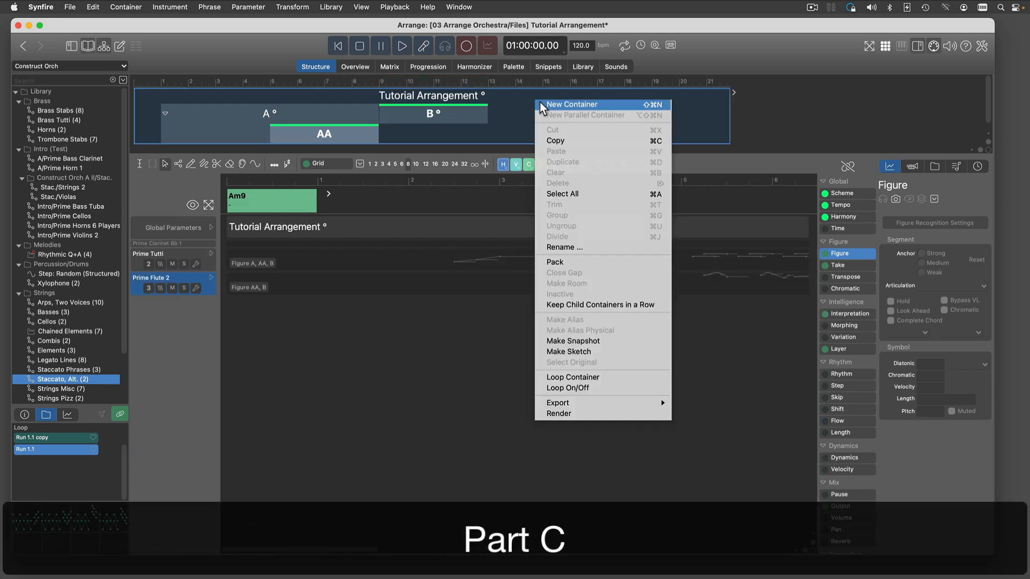
pyautogui.click(572, 105)
pyautogui.click(538, 111)
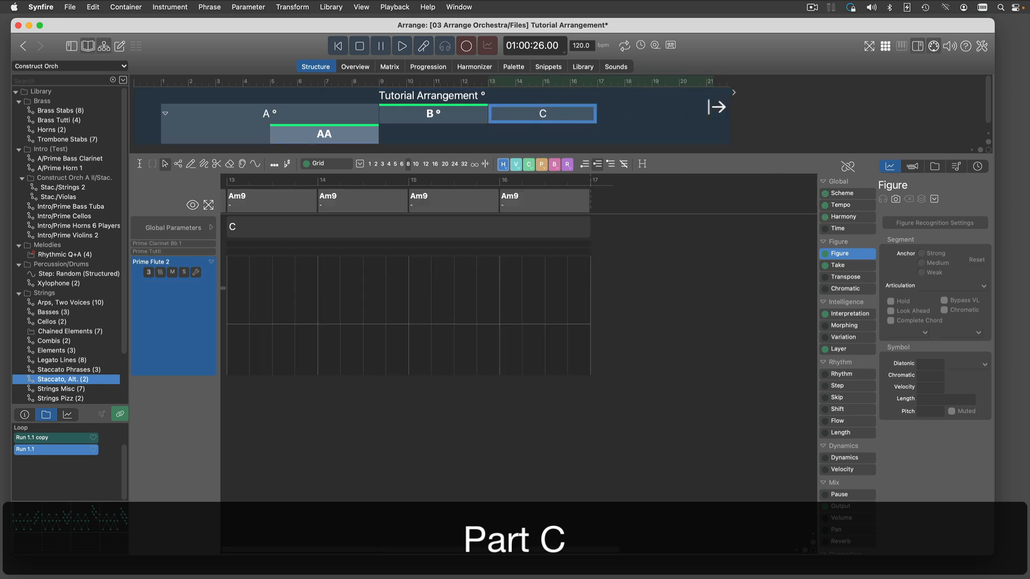
pyautogui.click(703, 113)
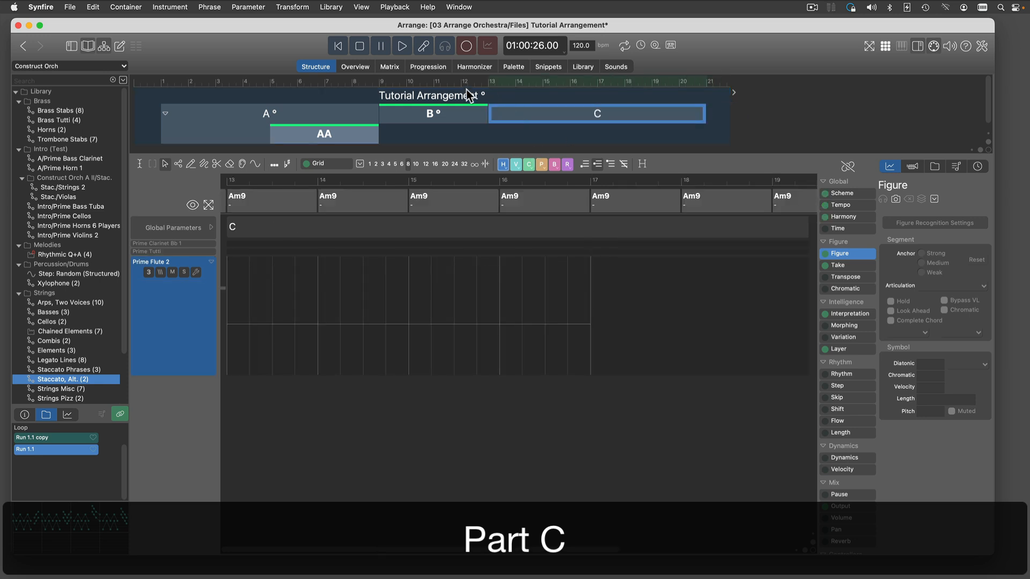
# - Apply Phrase.005 from the Arps, Two Voices library pool to Prime Clarinet Bb 1 in container C
pyautogui.click(152, 244)
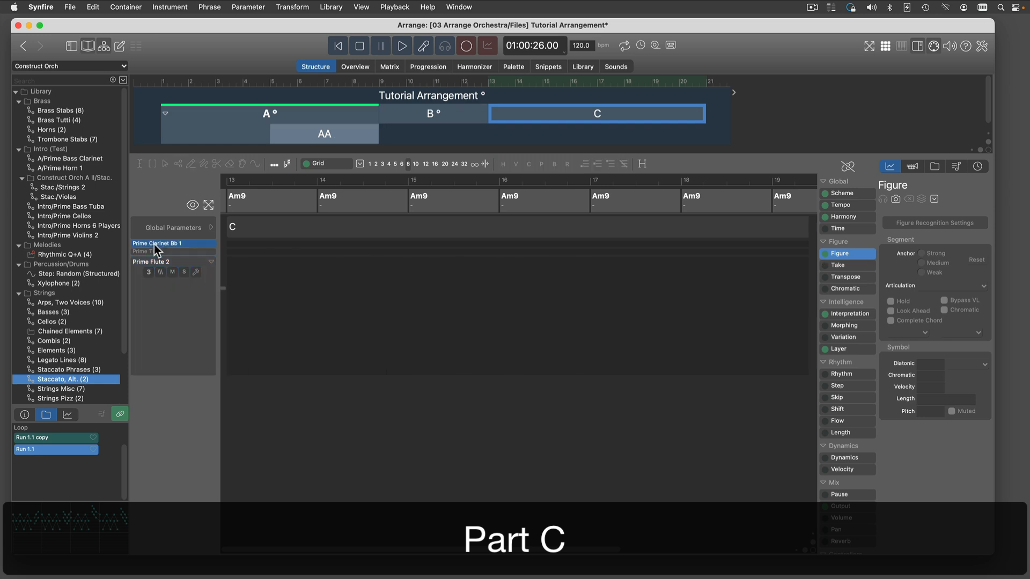
pyautogui.click(90, 303)
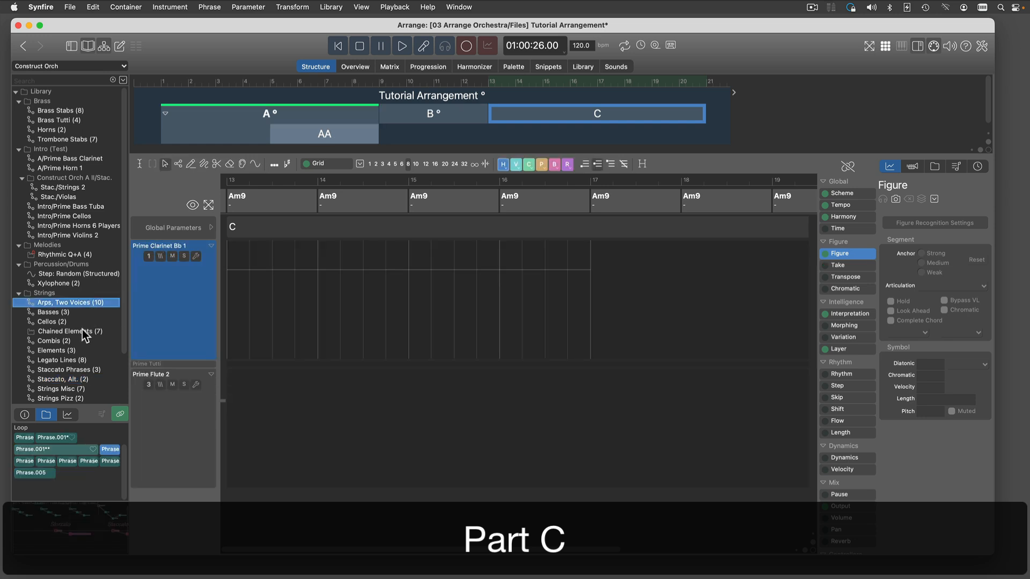
pyautogui.moveTo(32, 479); pyautogui.dragTo(170, 329)
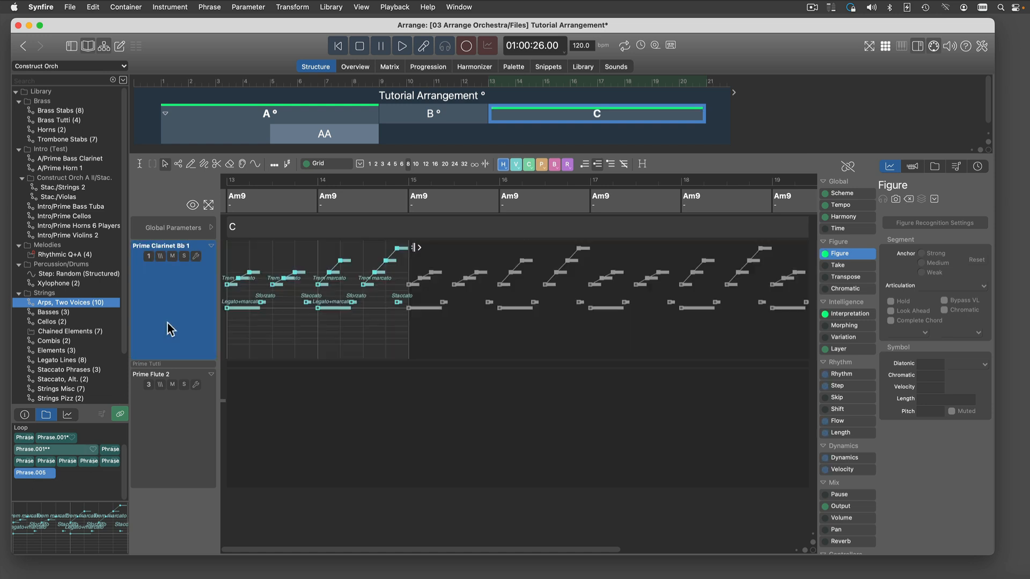
# - Apply Phrase.006 * from the Legato Lines library pool to Prime Tutti in container C
pyautogui.click(165, 366)
pyautogui.click(64, 360)
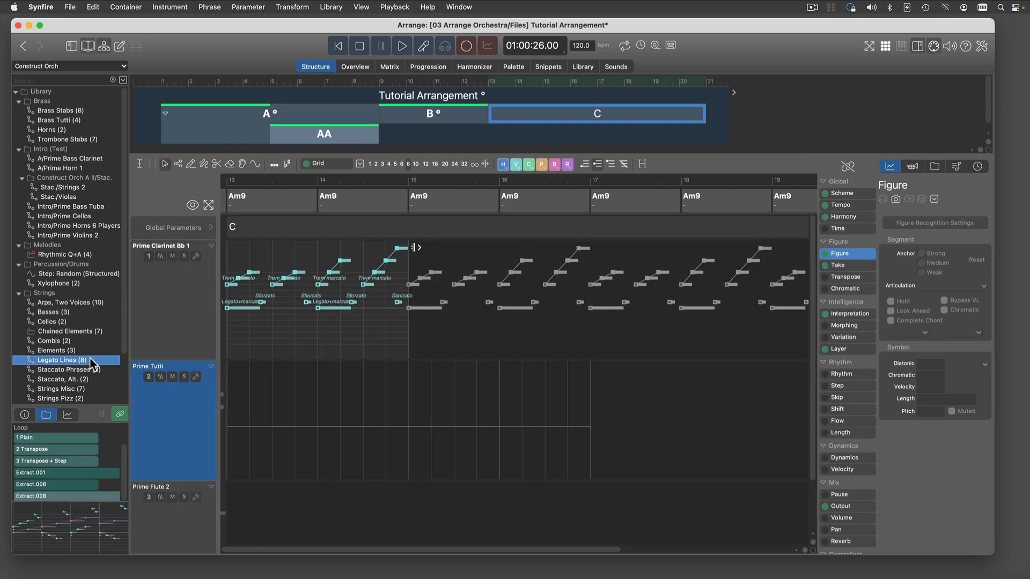
pyautogui.scroll(-2, 84, 477)
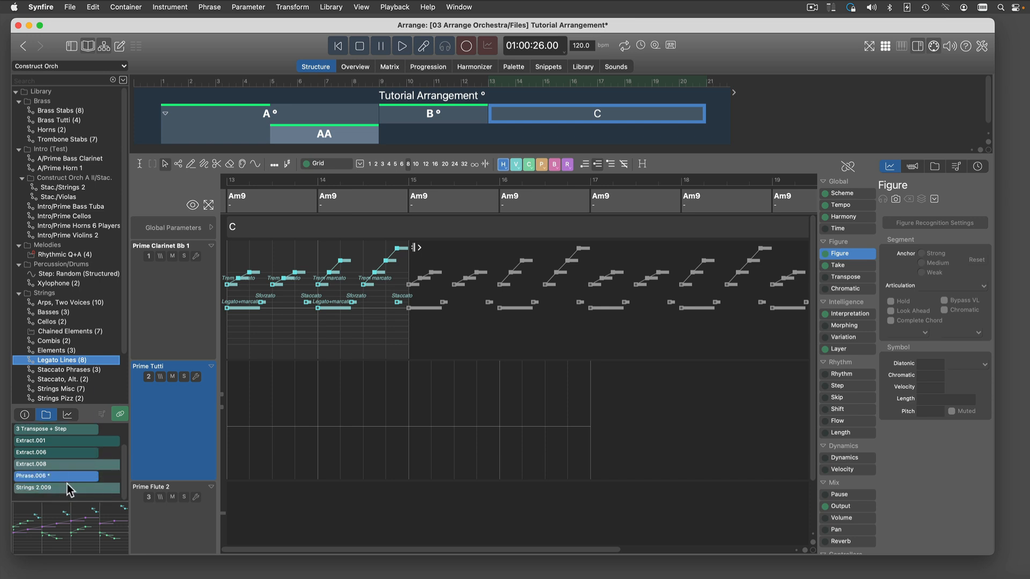
pyautogui.moveTo(28, 485); pyautogui.dragTo(182, 447)
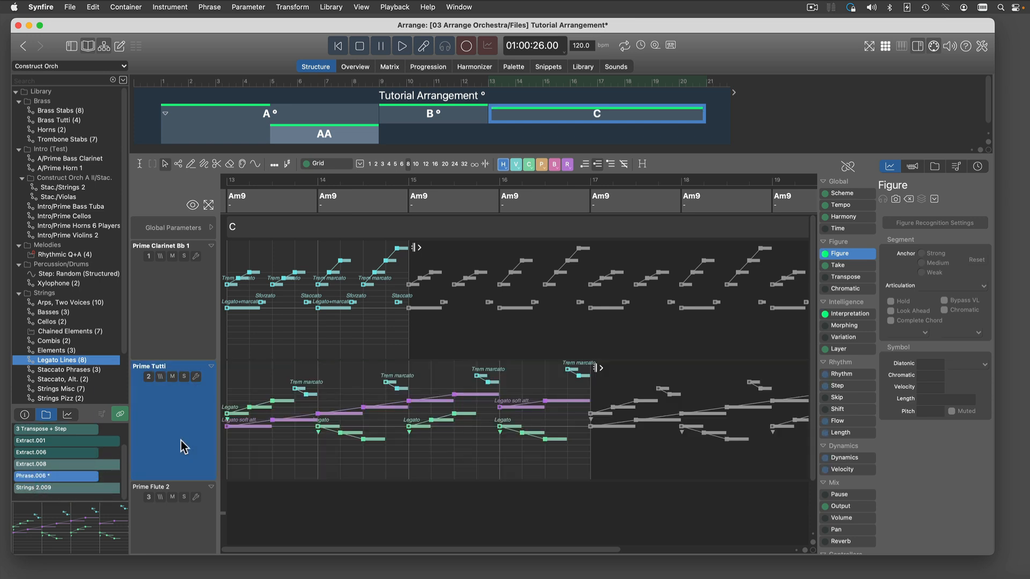
# - Add a phrase from the Arps, Two Voices library pool to container C as a new instrument below Prime Flute 2
pyautogui.scroll(-2, 183, 447)
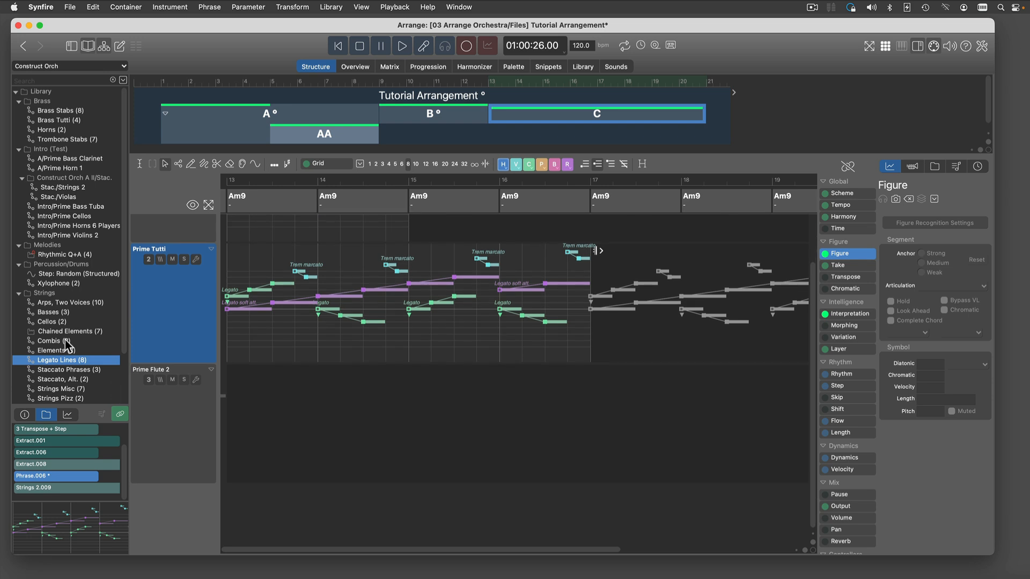
pyautogui.click(84, 303)
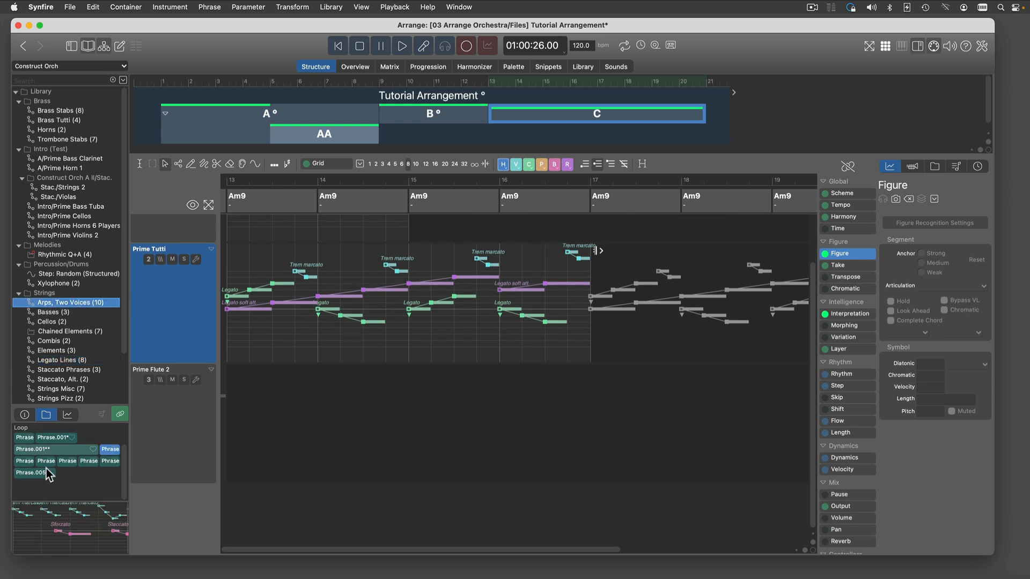
pyautogui.click(46, 464)
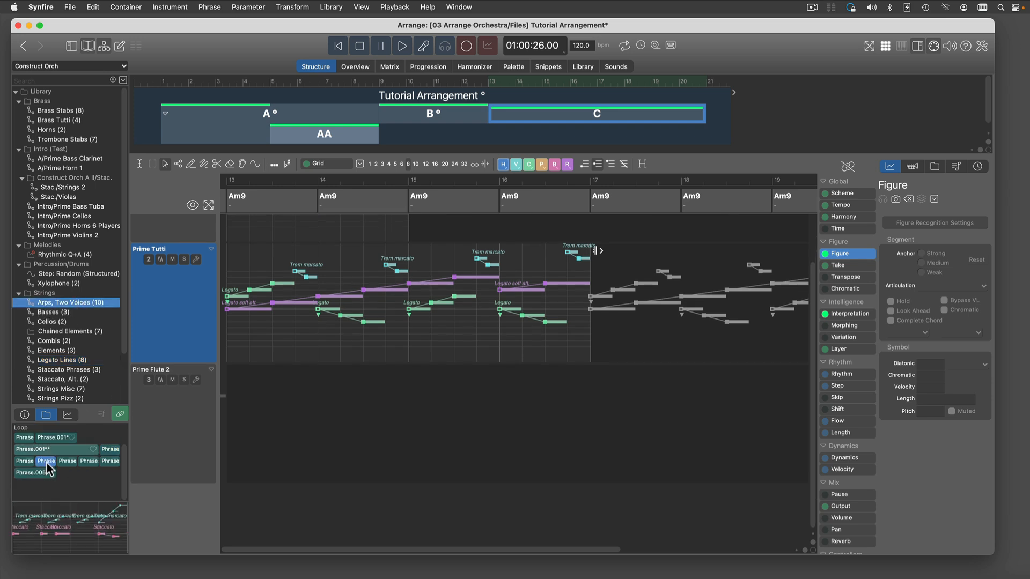
pyautogui.moveTo(49, 469); pyautogui.dragTo(196, 516)
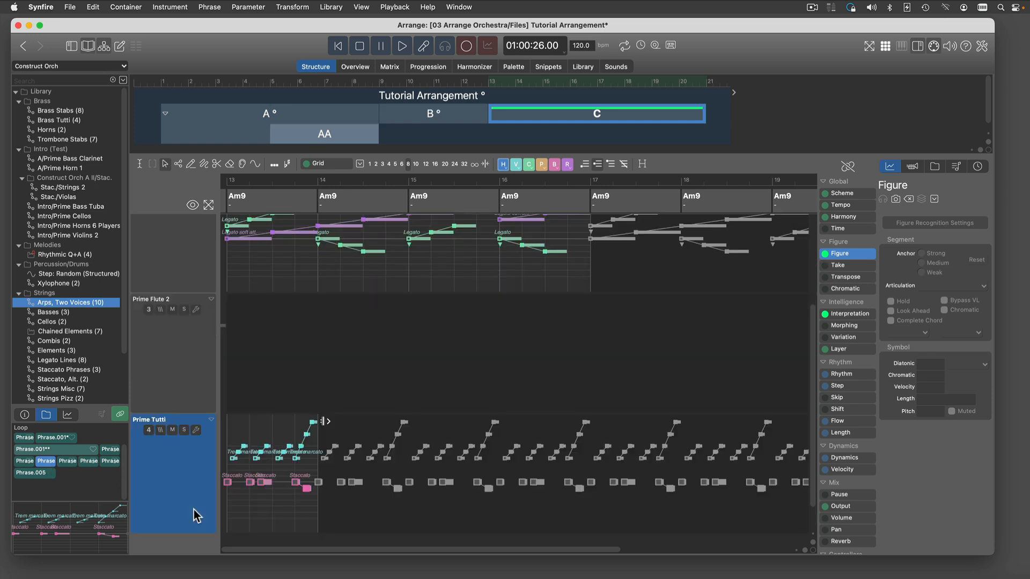
# - Change the new fourth instrument's sound to Prime Cellos, then save the arrangement with Prime Flute 2 collapsed
pyautogui.click(195, 430)
pyautogui.click(498, 68)
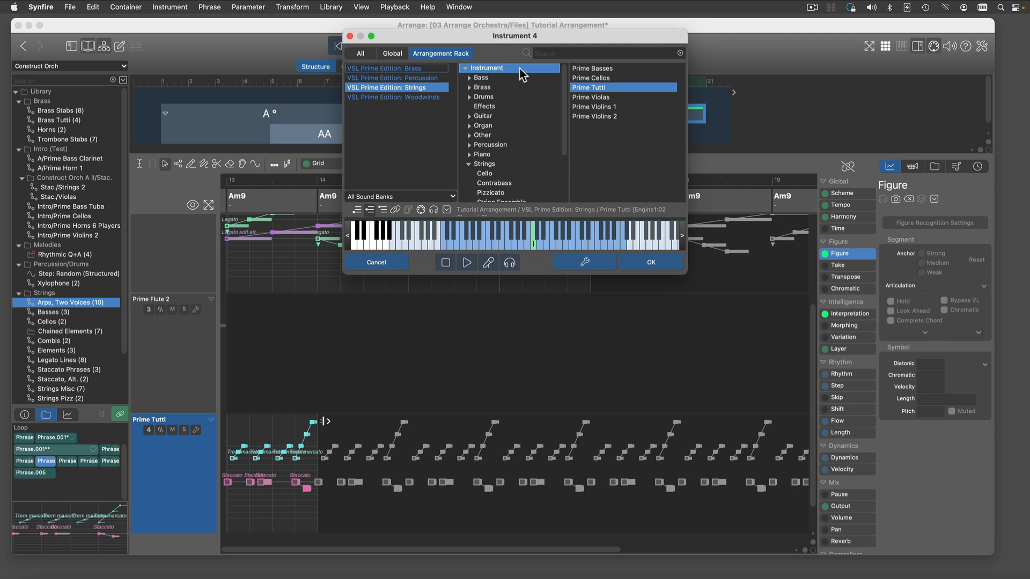
pyautogui.click(613, 79)
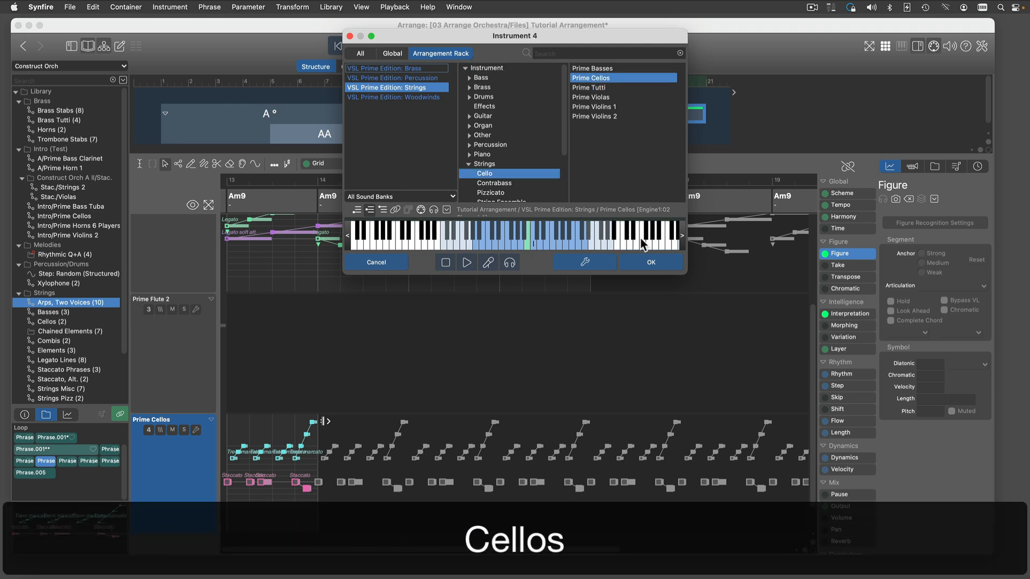
pyautogui.click(641, 264)
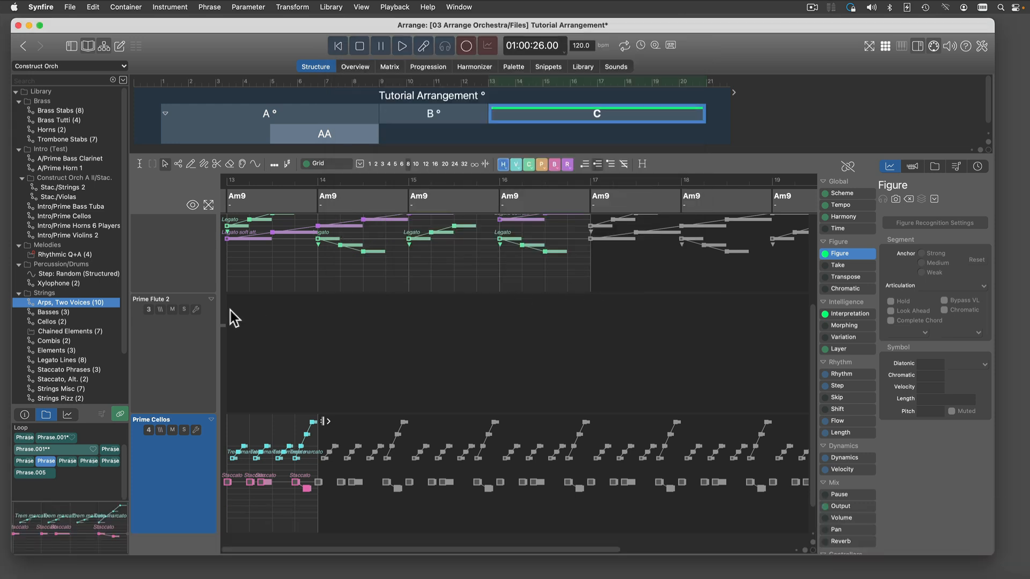
pyautogui.click(212, 299)
pyautogui.press('super+s')
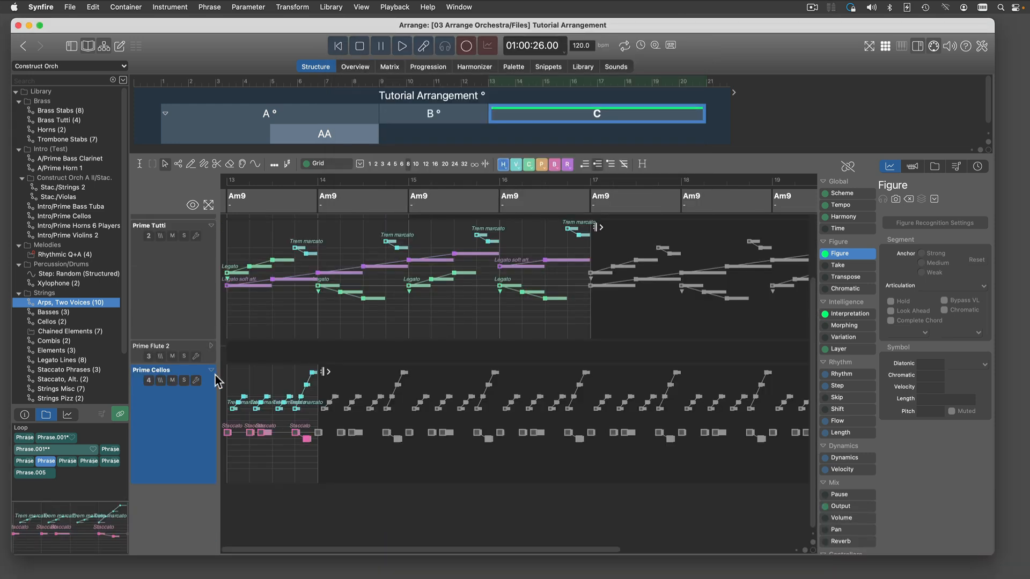
# - Delete the first three short Trem marcato arpeggios in the Prime Cellos figure, with Prime Clarinet Bb 1 shown in the background
pyautogui.doubleClick(279, 455)
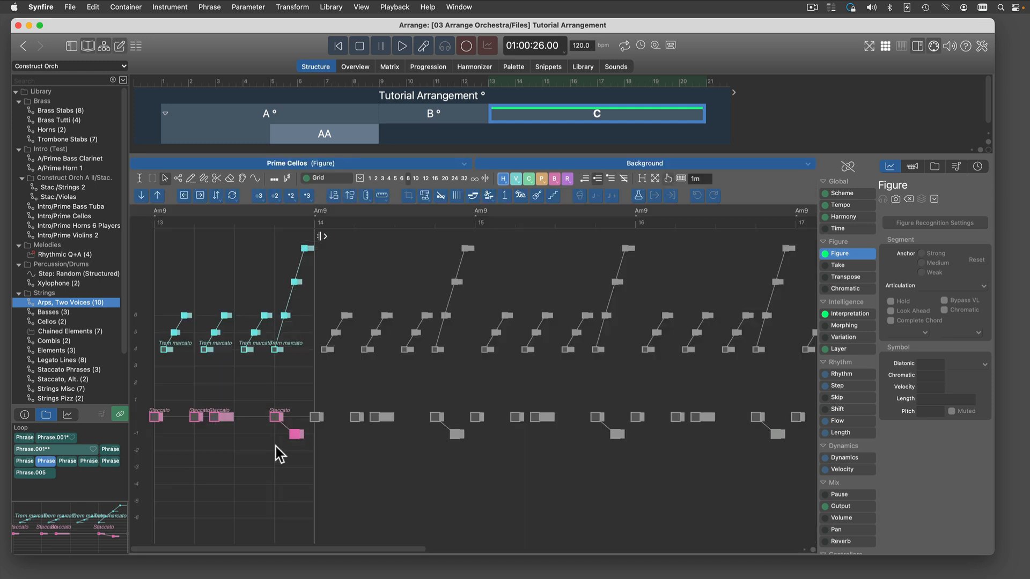
pyautogui.click(653, 171)
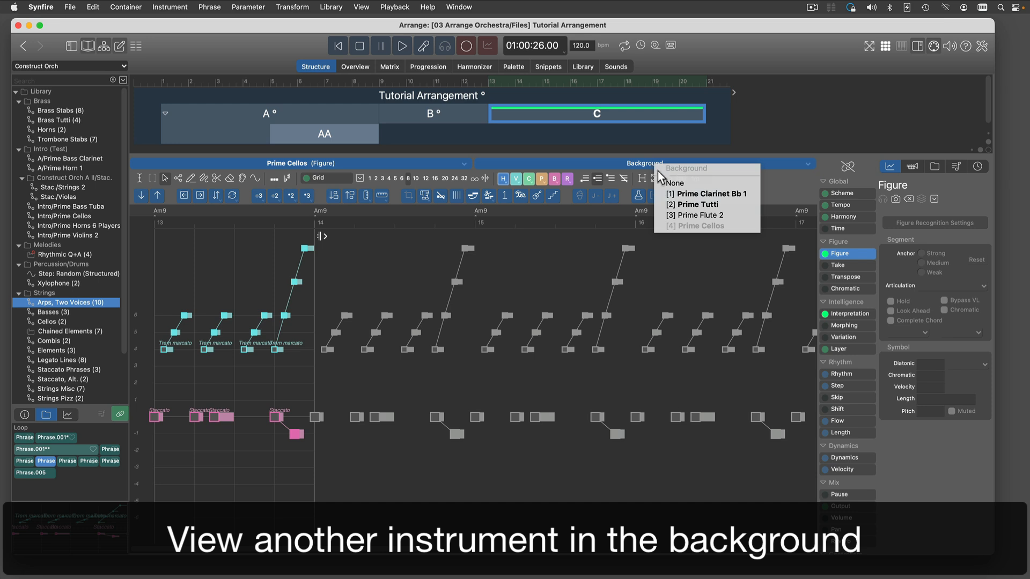
pyautogui.click(668, 195)
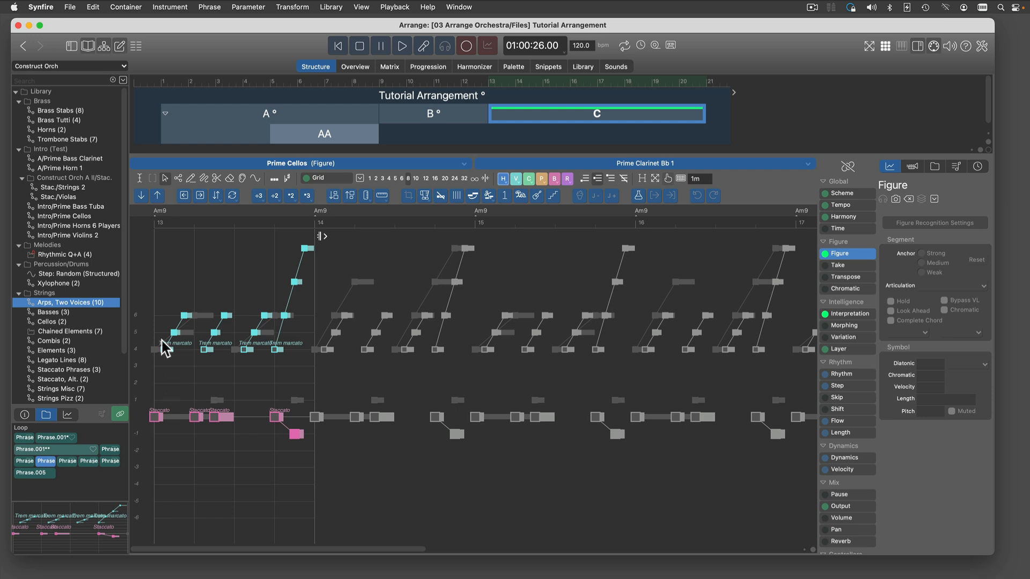
pyautogui.moveTo(157, 309); pyautogui.dragTo(268, 363)
pyautogui.press('Delete')
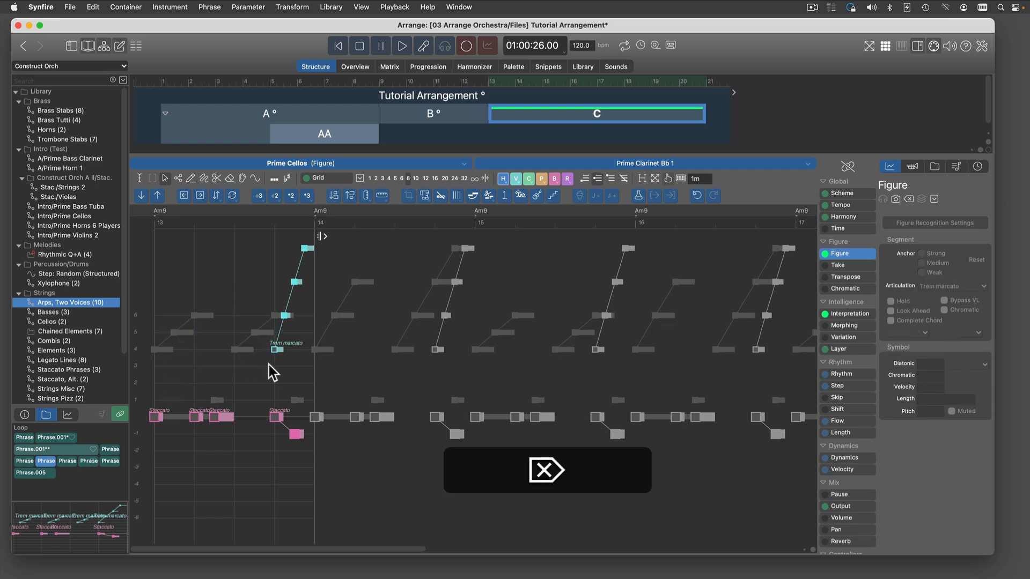
# - Delete the lower voice of the Prime Clarinet Bb 1 figure, with Prime Cellos shown in the background
pyautogui.click(628, 163)
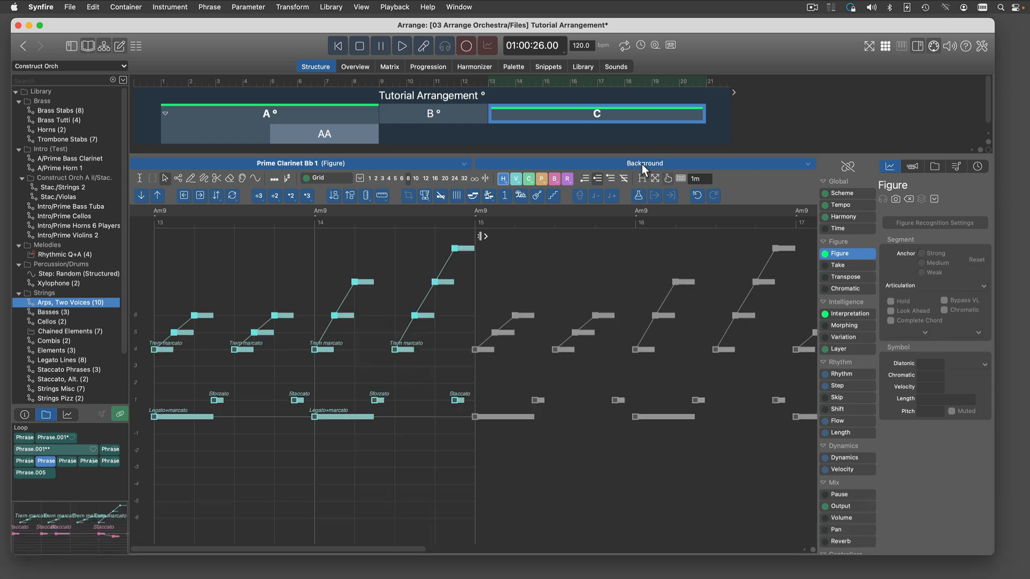
pyautogui.click(642, 164)
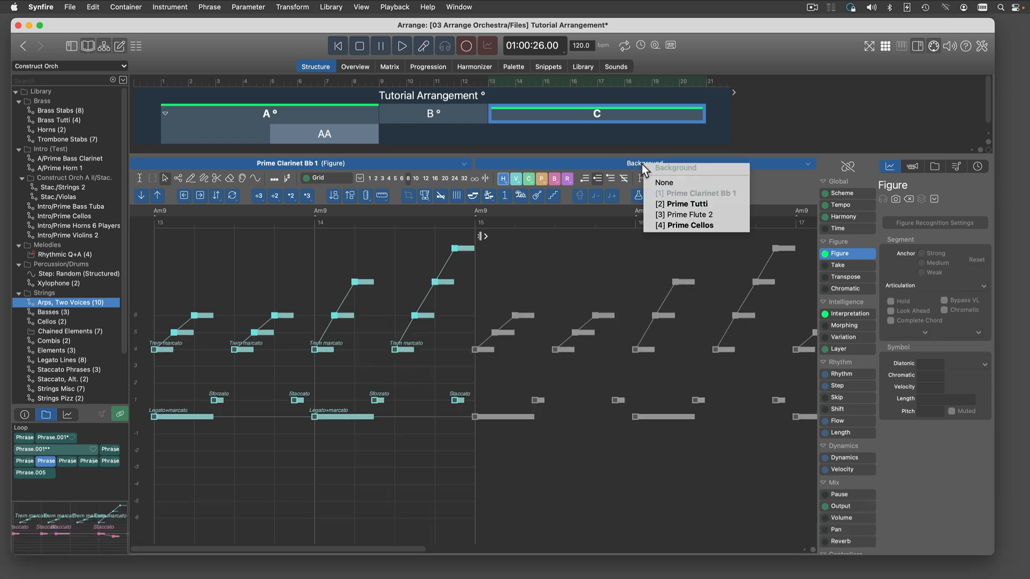
pyautogui.click(661, 229)
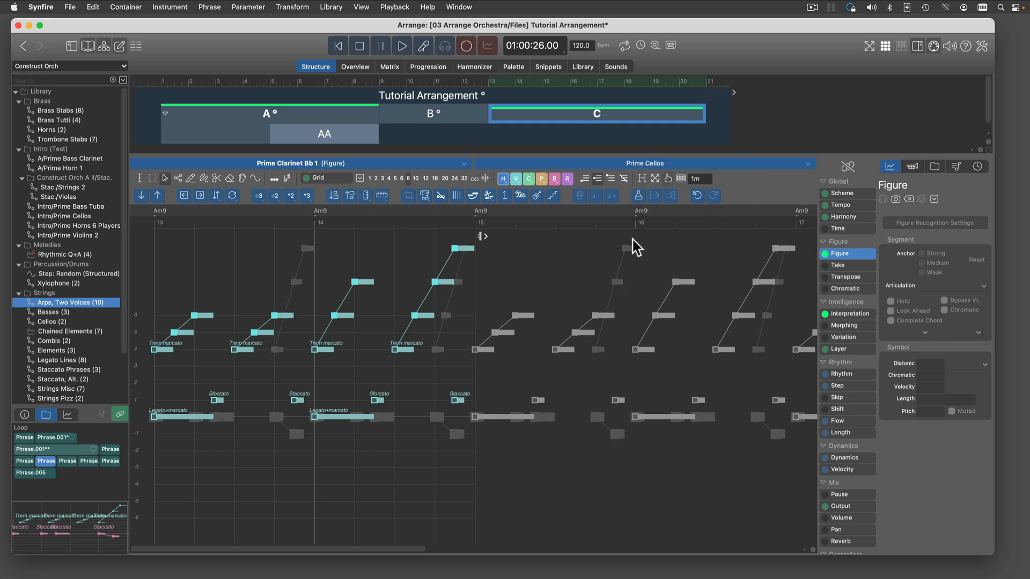
pyautogui.moveTo(147, 378); pyautogui.dragTo(506, 429)
pyautogui.press('BackSpace')
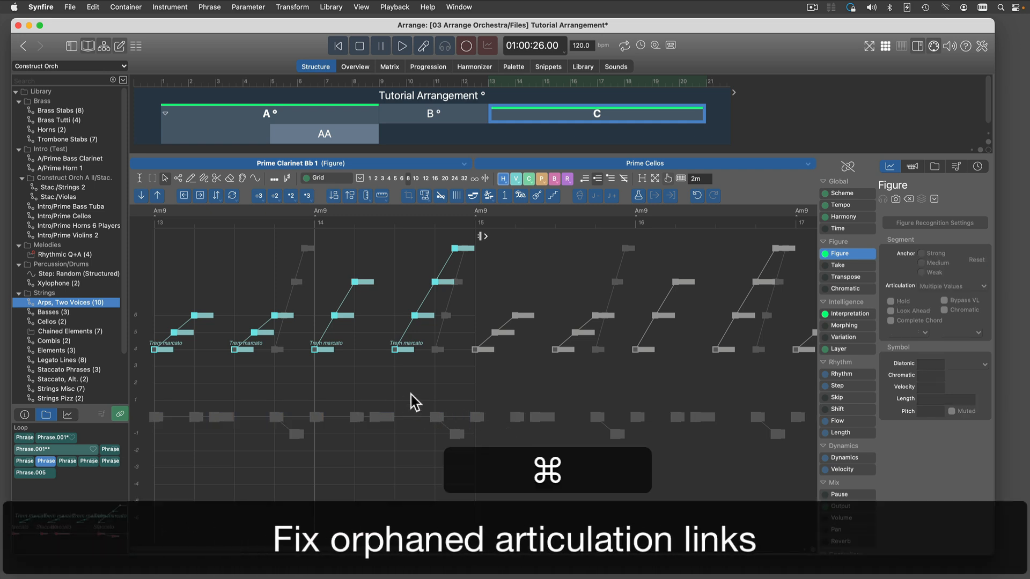
# - Set the articulation of all remaining Prime Clarinet Bb 1 segments to Legato
pyautogui.press('super+a')
pyautogui.click(942, 285)
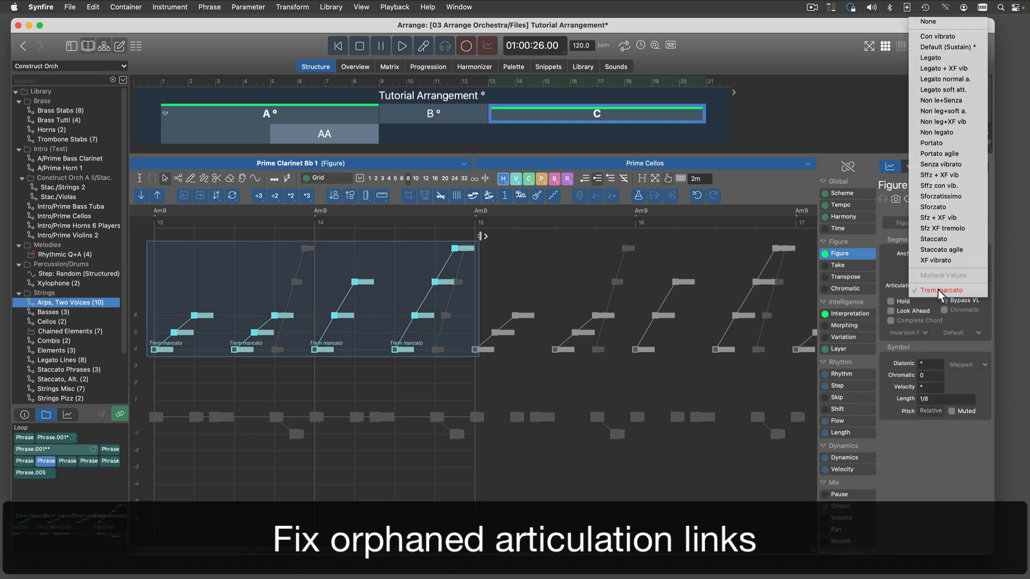
pyautogui.click(947, 59)
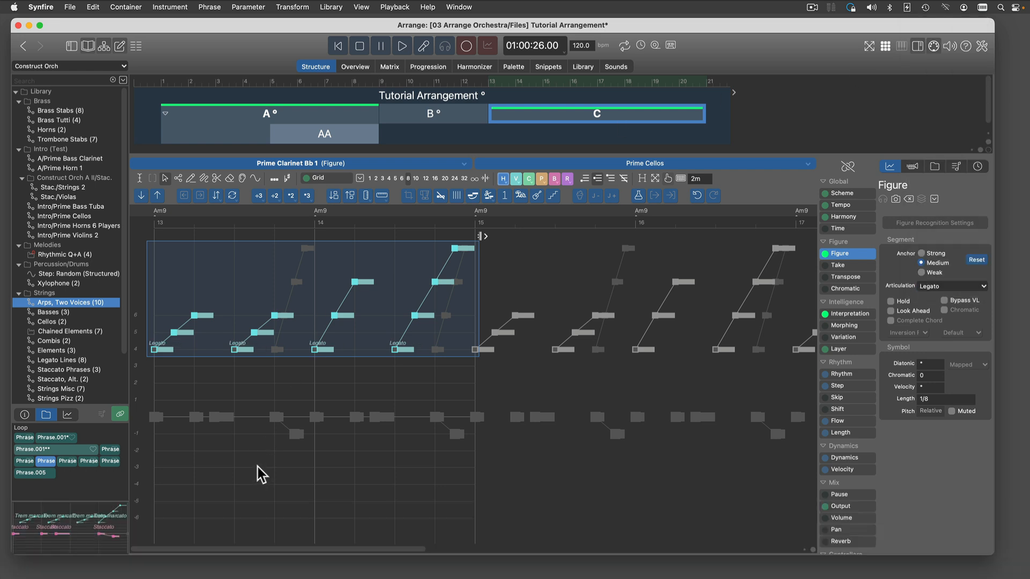
# - Delete the four Trem marcato segments from the Prime Tutti figure and return to the container overview
pyautogui.click(644, 164)
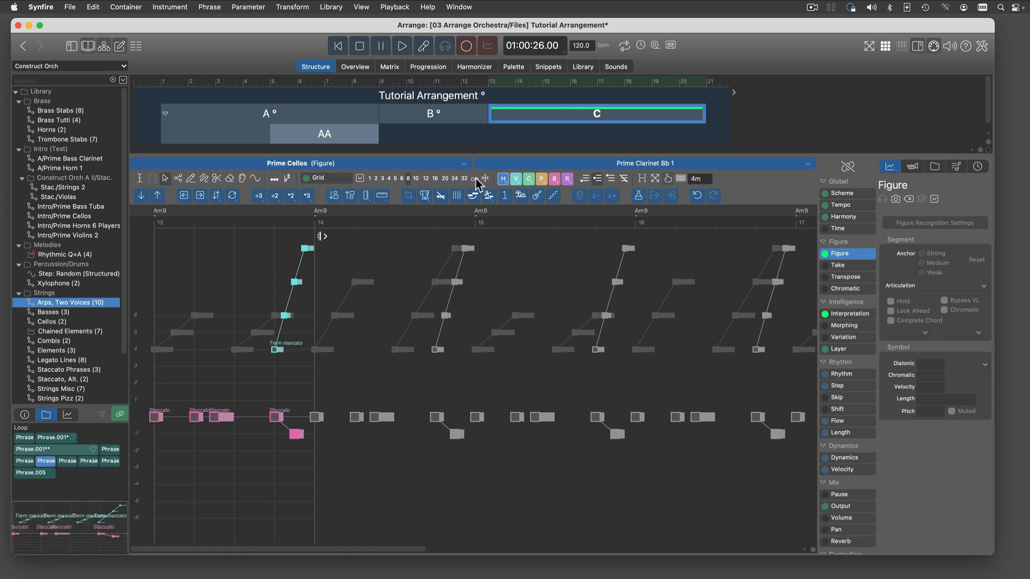
pyautogui.click(351, 169)
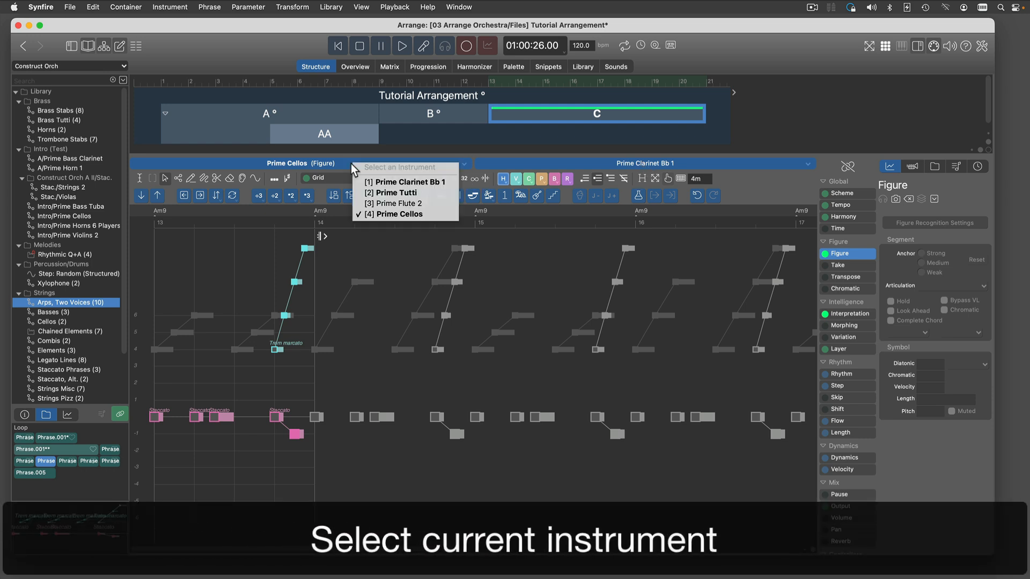
pyautogui.click(358, 193)
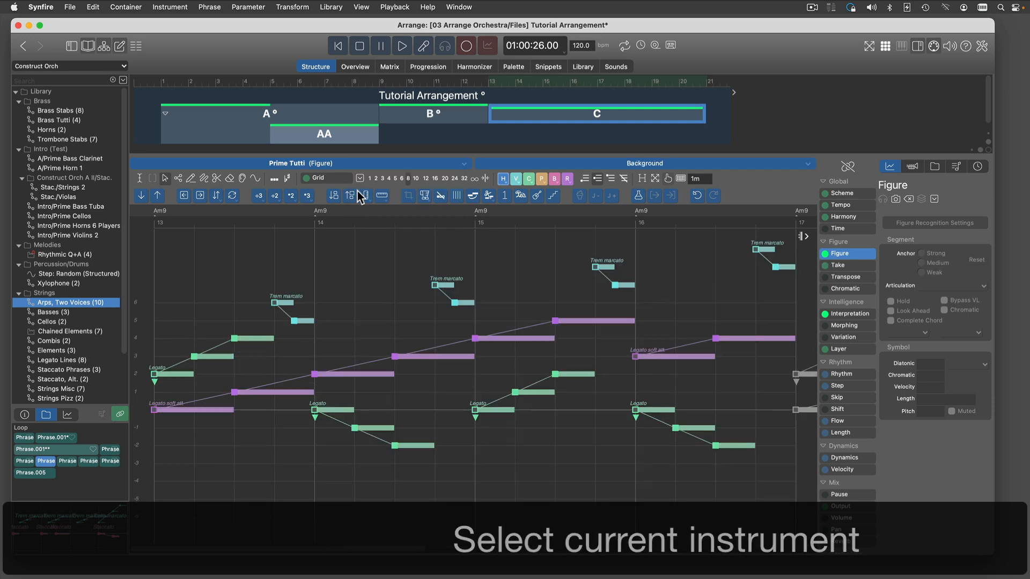
pyautogui.click(281, 304)
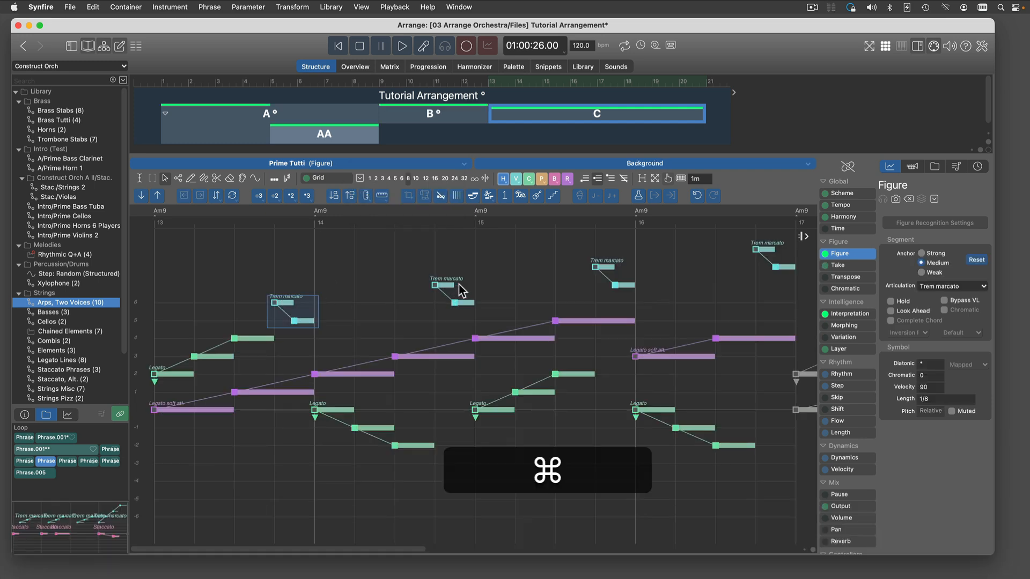
pyautogui.keyDown('super'); pyautogui.click(457, 285); pyautogui.keyUp('super')
pyautogui.keyDown('super'); pyautogui.click(610, 269); pyautogui.keyUp('super')
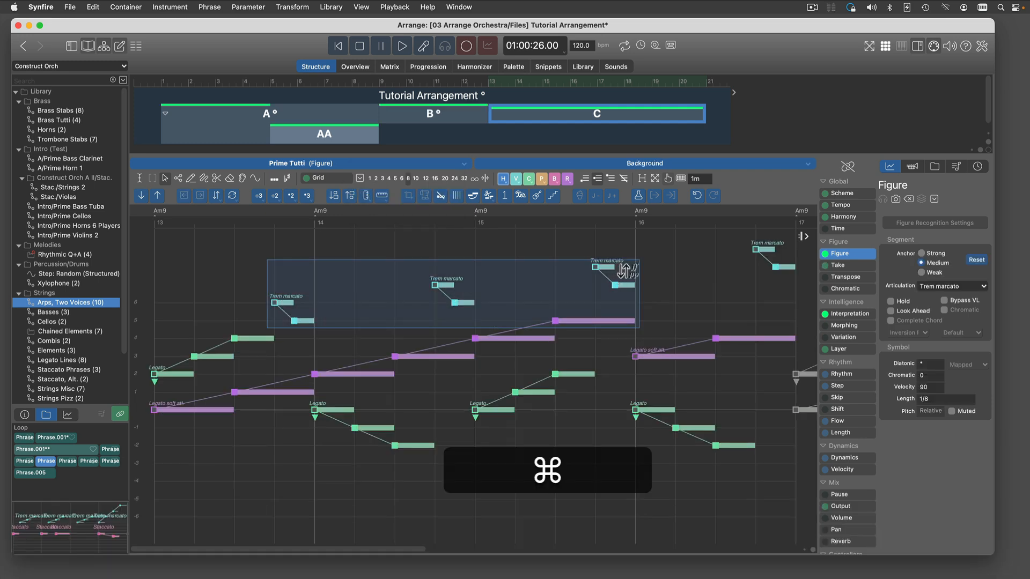
pyautogui.keyDown('super'); pyautogui.click(765, 251); pyautogui.keyUp('super')
pyautogui.press('super+BackSpace')
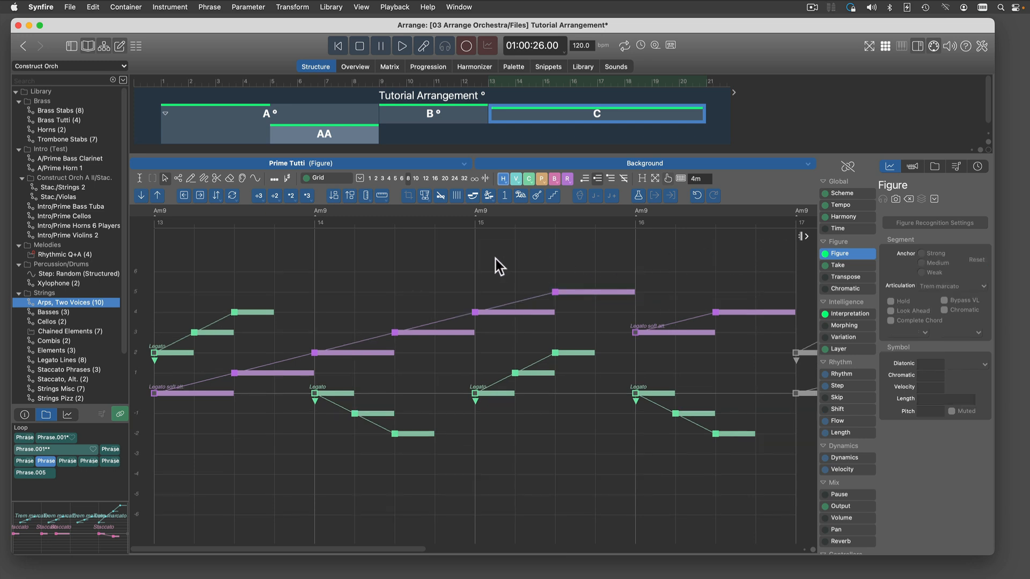
pyautogui.press('Escape')
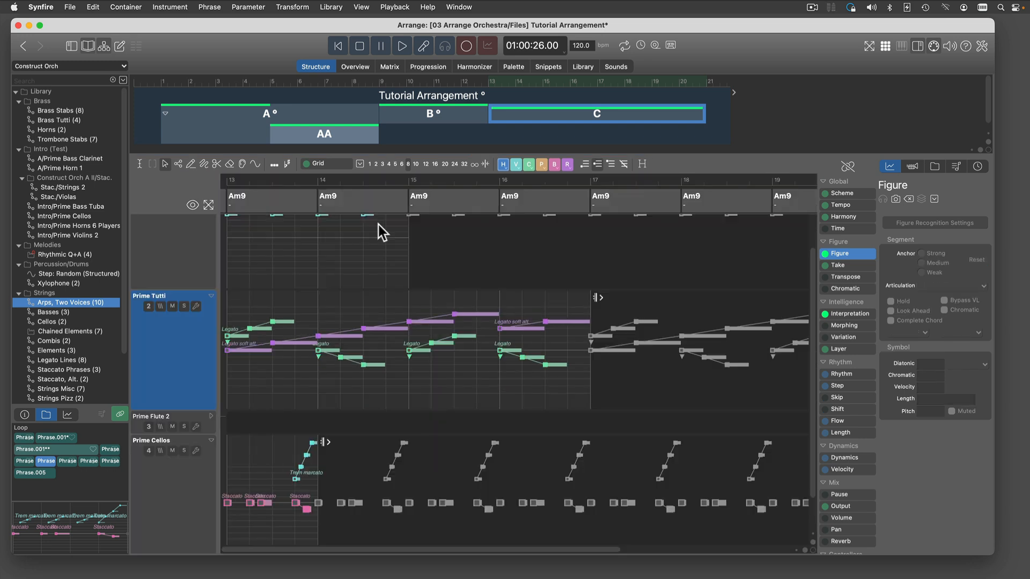
# - Fit all of container C in view and play it from bar 13 to bar 16
pyautogui.click(209, 205)
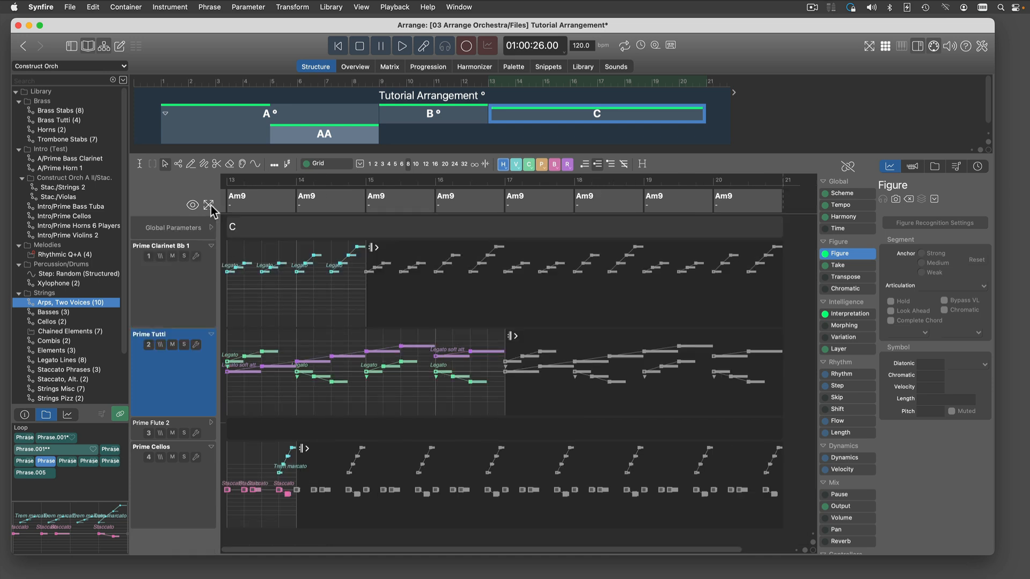
pyautogui.press('space')
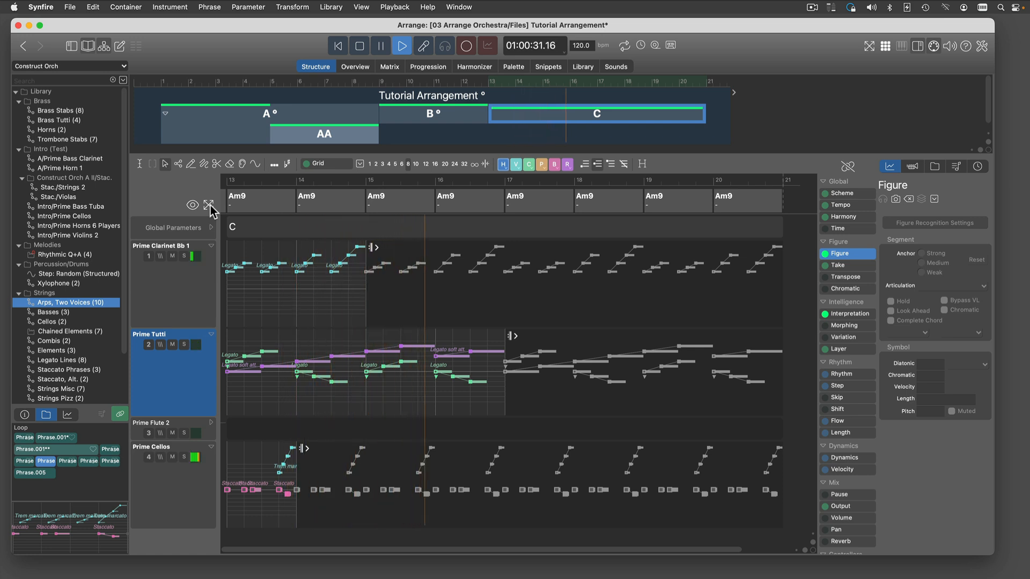
pyautogui.press('space')
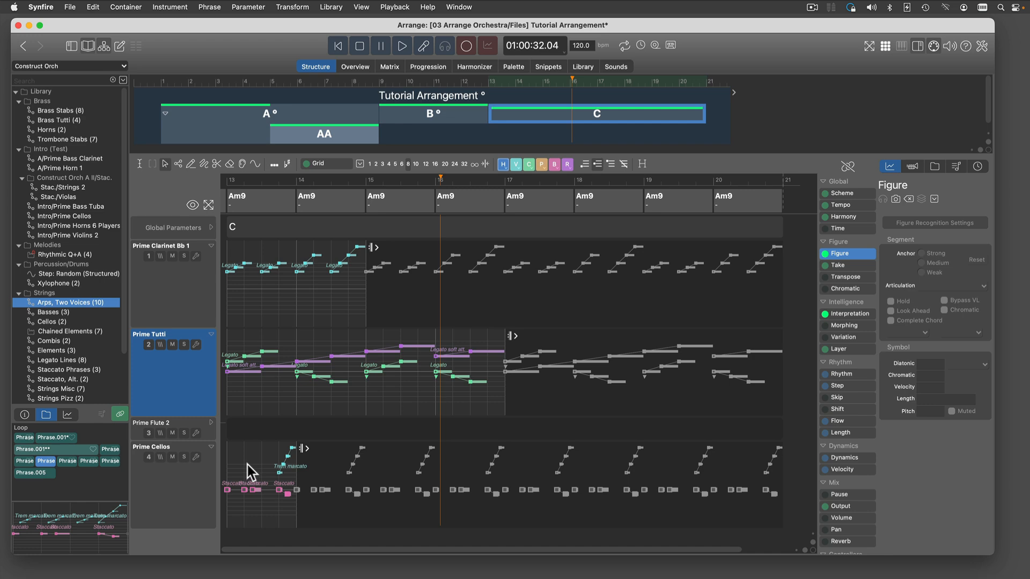
# - Take a snapshot of the looped Prime Cellos figure to make it editable and trim it to a four-bar loop, bars 13 to 17
pyautogui.doubleClick(247, 464)
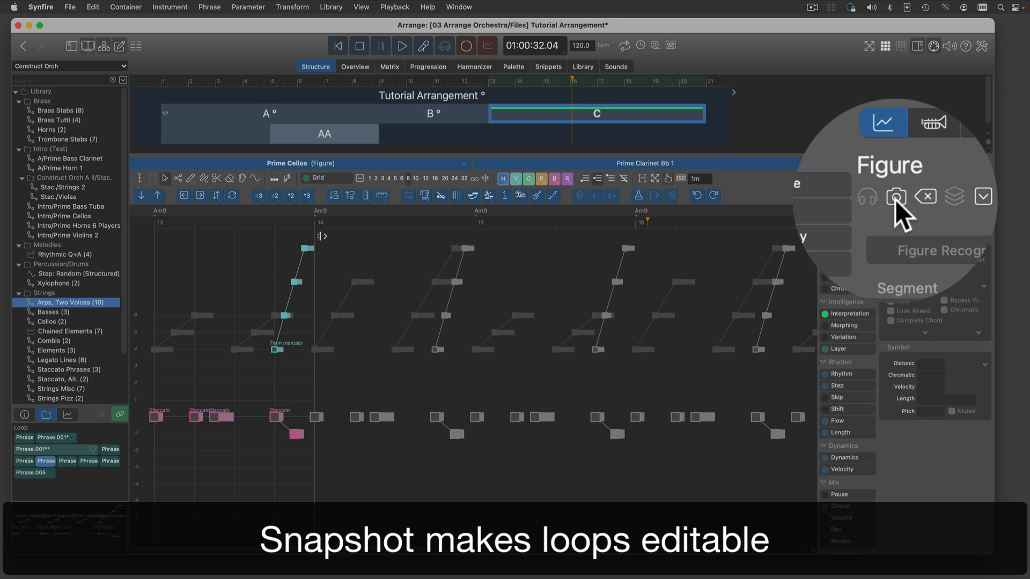
pyautogui.click(895, 200)
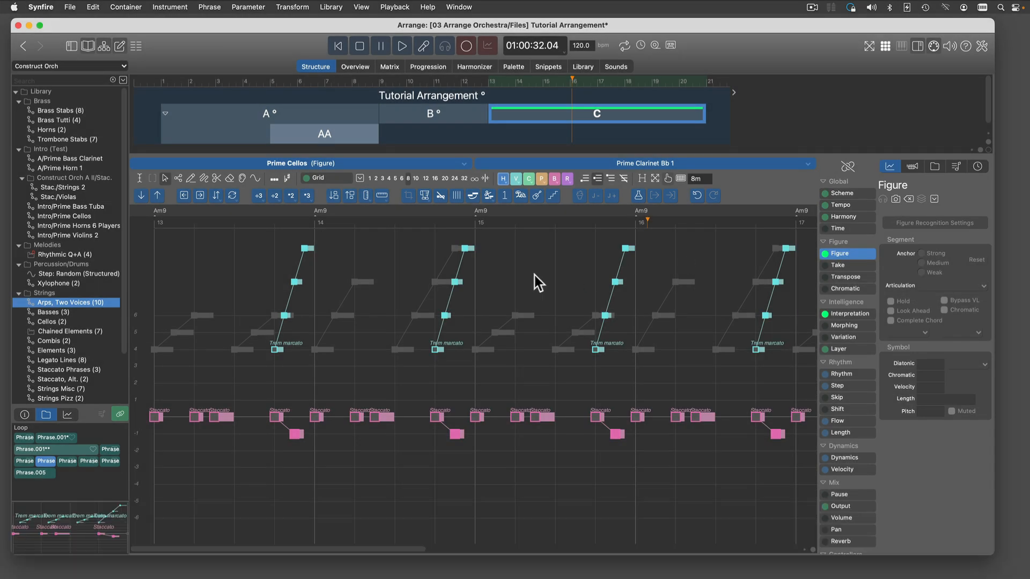
pyautogui.click(140, 178)
pyautogui.moveTo(154, 299); pyautogui.dragTo(794, 304)
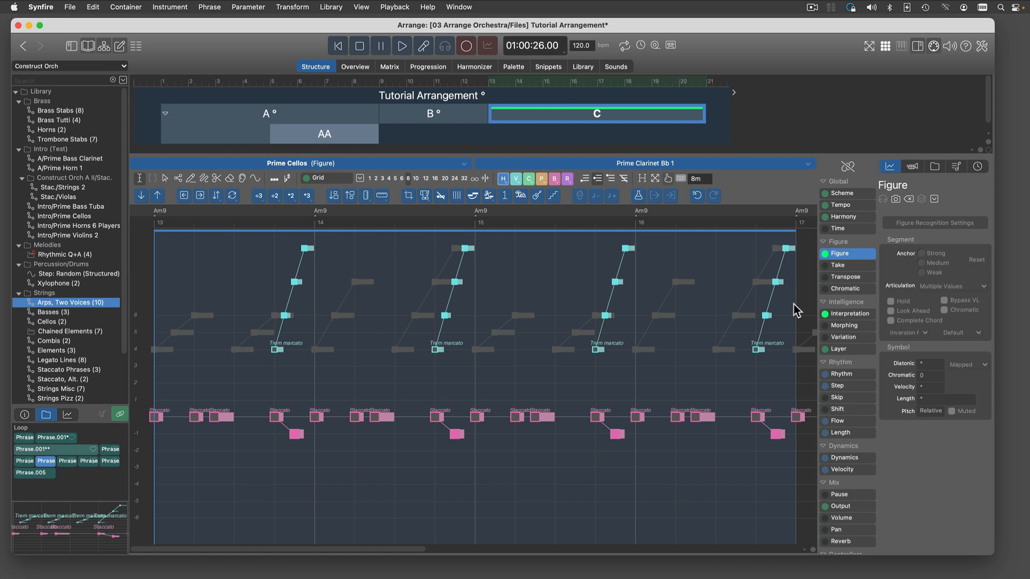
pyautogui.press('super+t')
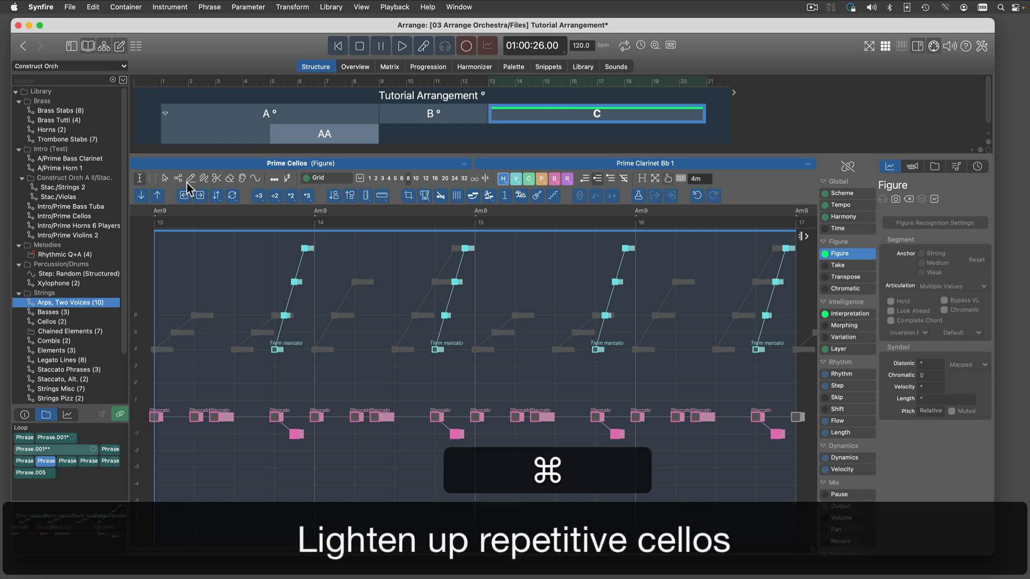
# - Delete the Trem marcato runs in bars 13, 14 and 15 of the Prime Cellos figure
pyautogui.click(236, 258)
pyautogui.moveTo(246, 238); pyautogui.dragTo(651, 363)
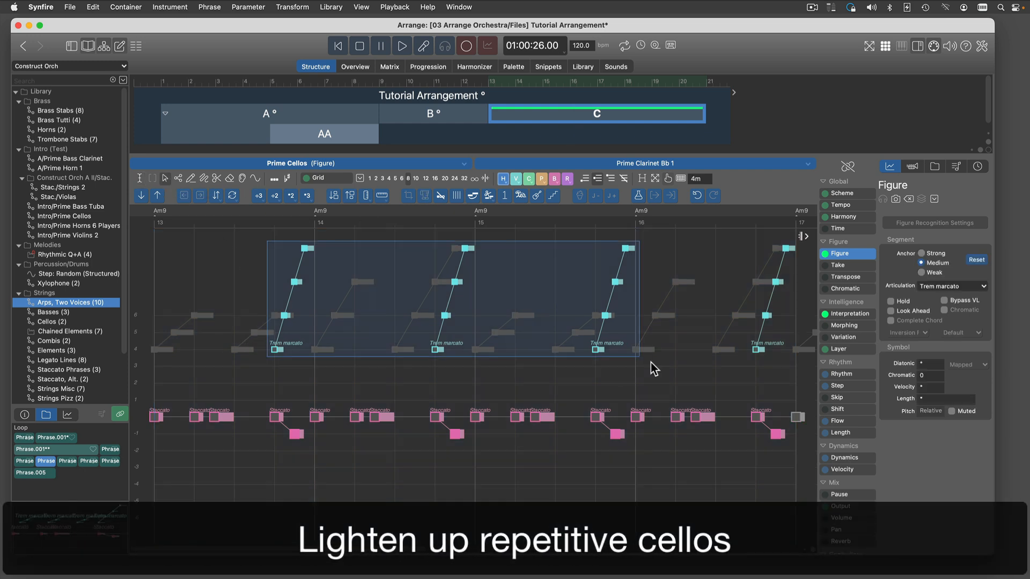
pyautogui.press('BackSpace')
# - Delete the short Staccato segments following the opening notes of bars 15 and 16 in the Prime Cellos figure
pyautogui.click(675, 417)
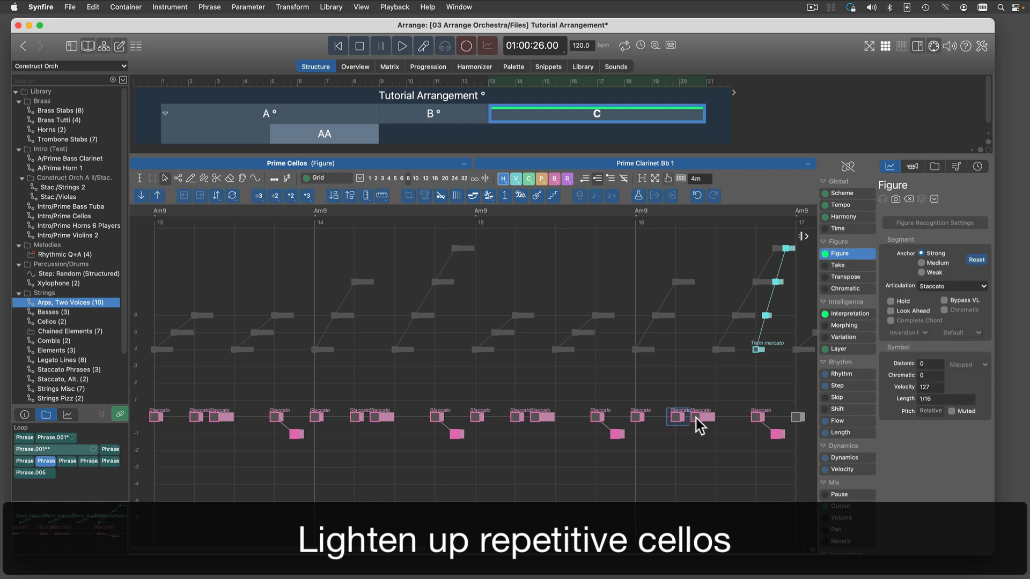
pyautogui.press('BackSpace')
pyautogui.click(519, 420)
pyautogui.press('Delete')
pyautogui.click(539, 417)
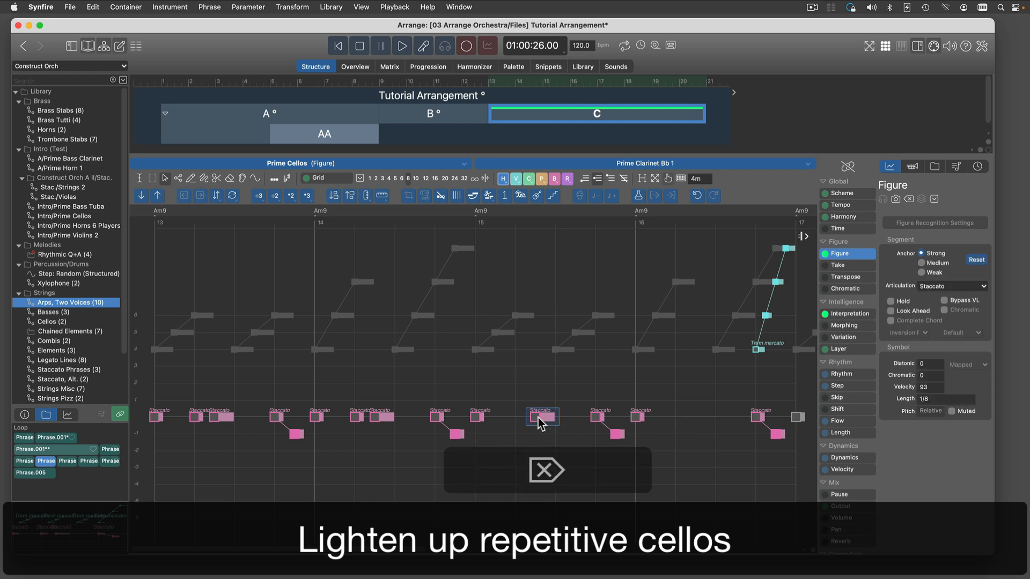
pyautogui.press('Delete')
# - Lengthen the Staccato notes at the start of bars 15 and 16 to 5/8 and give the bar 15 note the Legato+marcato articulation
pyautogui.click(482, 420)
pyautogui.moveTo(484, 418); pyautogui.dragTo(573, 417)
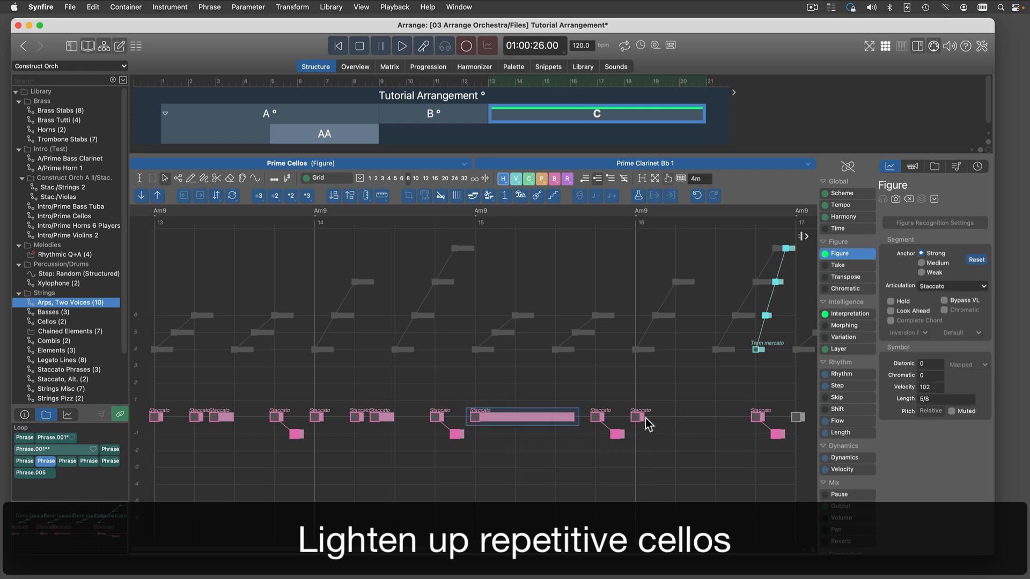
pyautogui.moveTo(641, 417); pyautogui.dragTo(735, 417)
pyautogui.keyDown('super'); pyautogui.click(504, 417); pyautogui.keyUp('super')
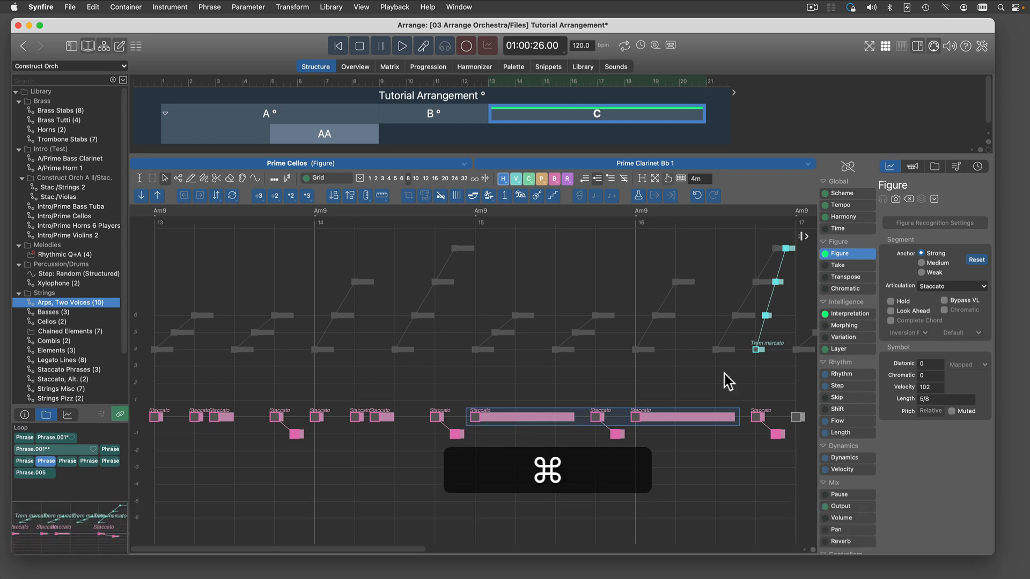
pyautogui.click(954, 288)
pyautogui.click(945, 122)
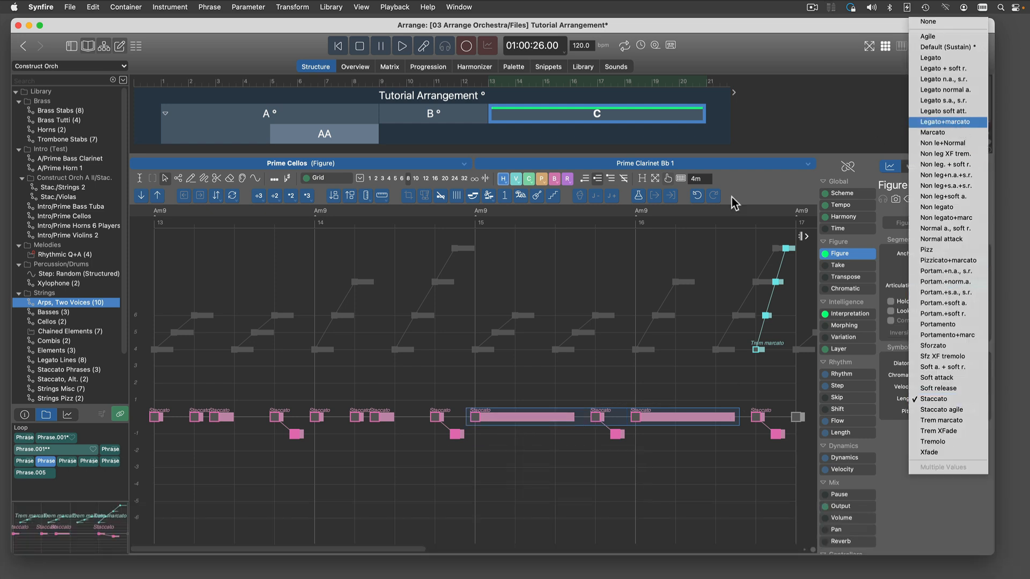
# - Flip the remaining Trem marcato run at the end of bar 16 so it descends, and return to the container overview
pyautogui.click(571, 371)
pyautogui.click(756, 350)
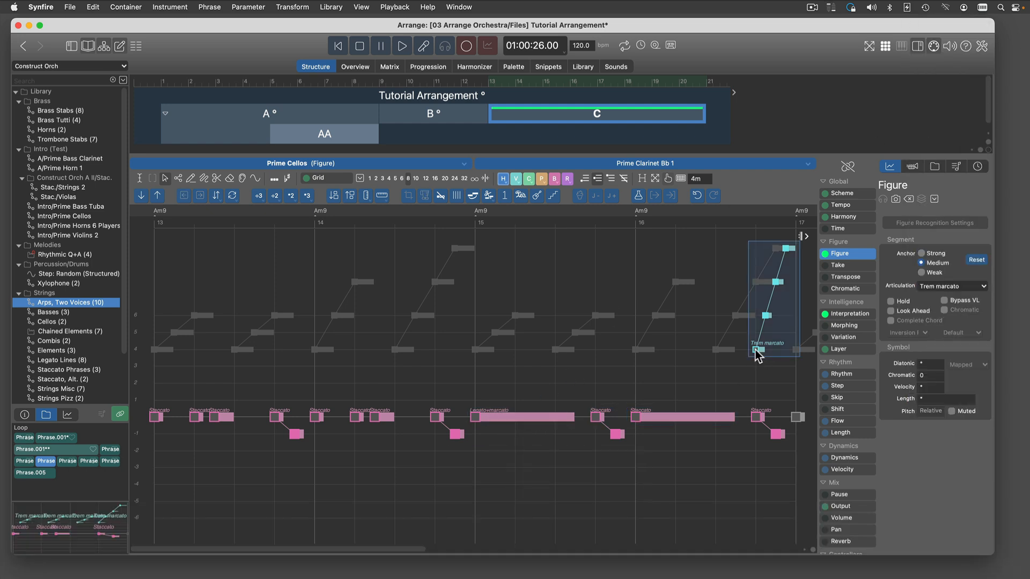
pyautogui.press('super+Down')
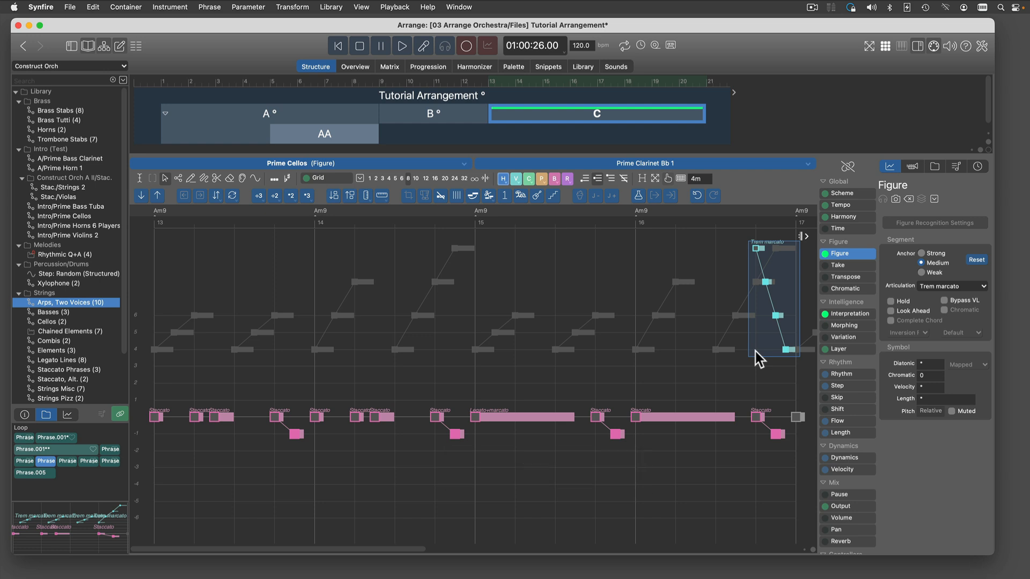
pyautogui.click(542, 343)
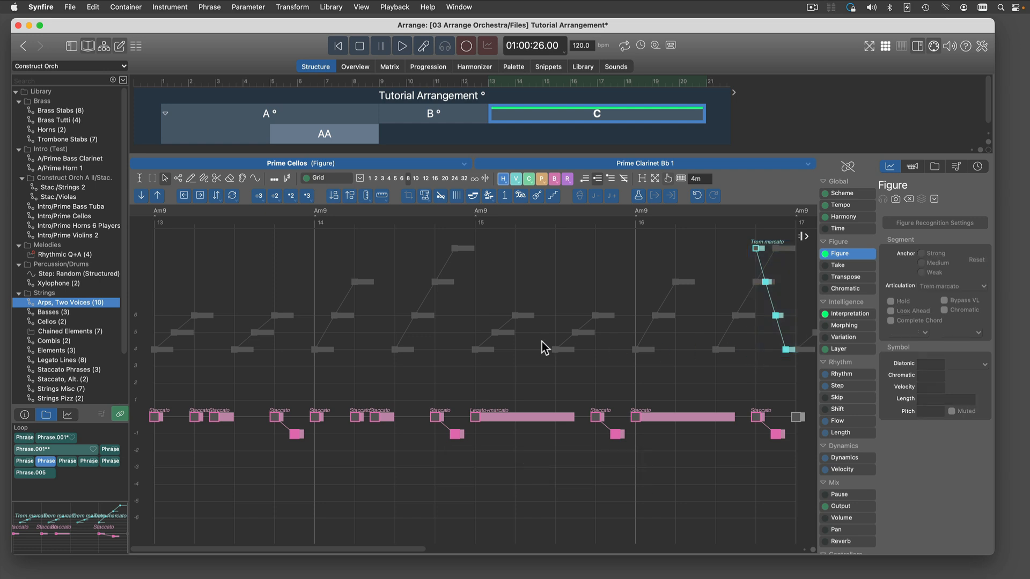
pyautogui.press('Escape')
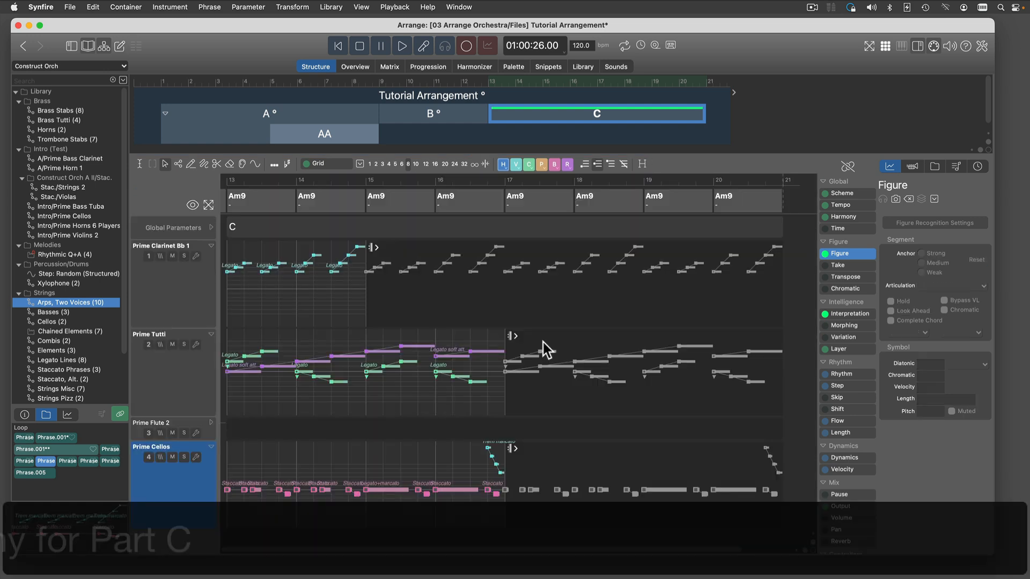
# - Set the chord palette to G major and assign Cmaj9 at bar 13, D(add9) at bar 15 and F7 at bar 16
pyautogui.click(514, 69)
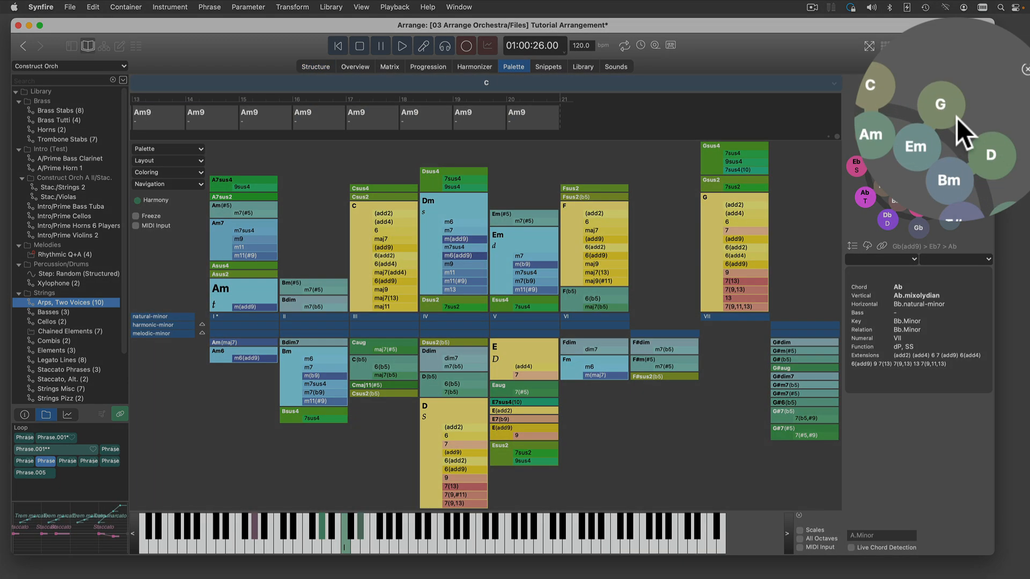
pyautogui.click(955, 117)
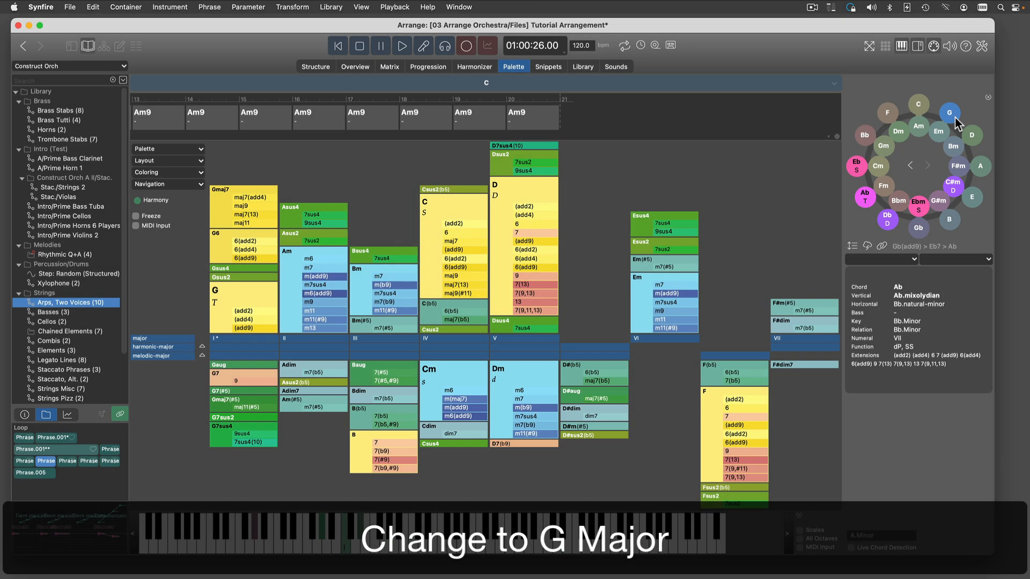
pyautogui.click(472, 276)
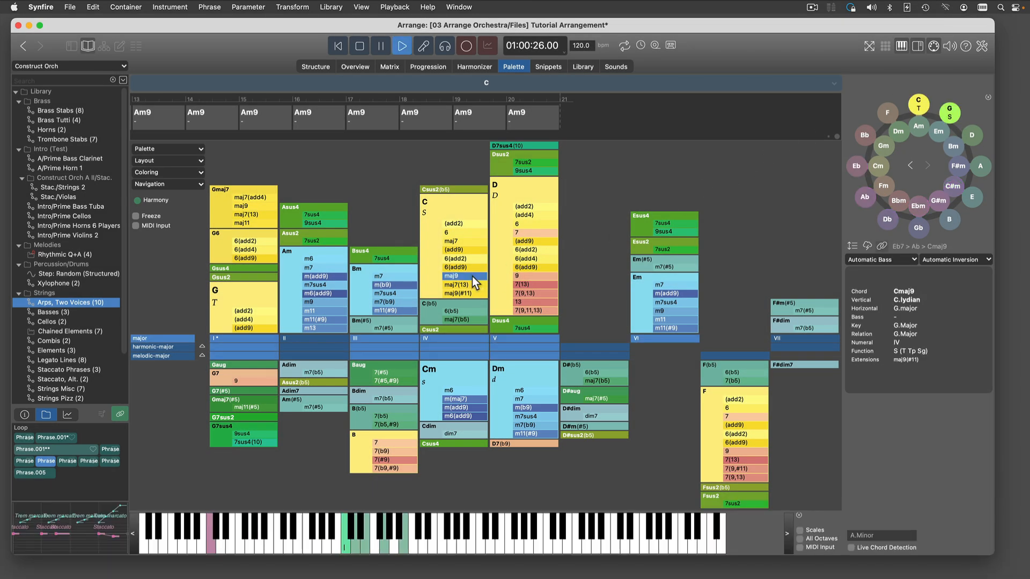
pyautogui.moveTo(472, 276); pyautogui.dragTo(135, 123)
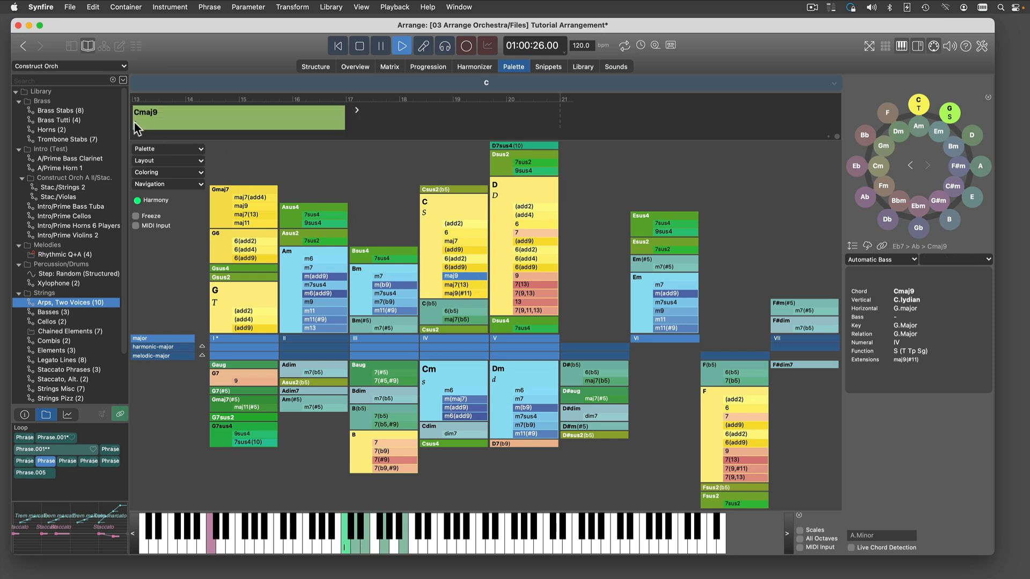
pyautogui.click(536, 241)
pyautogui.moveTo(536, 241); pyautogui.dragTo(241, 117)
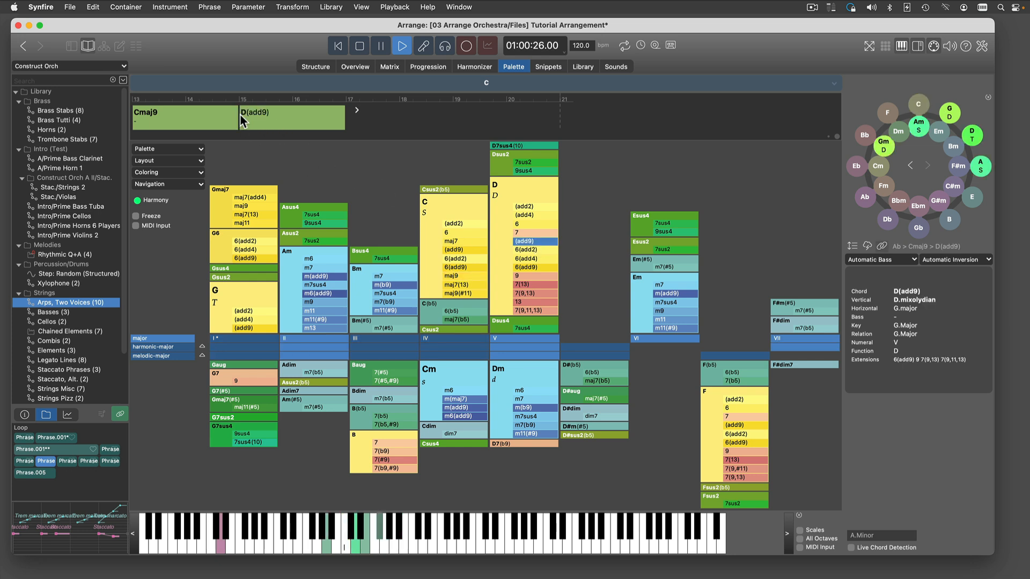
pyautogui.moveTo(745, 417); pyautogui.dragTo(293, 120)
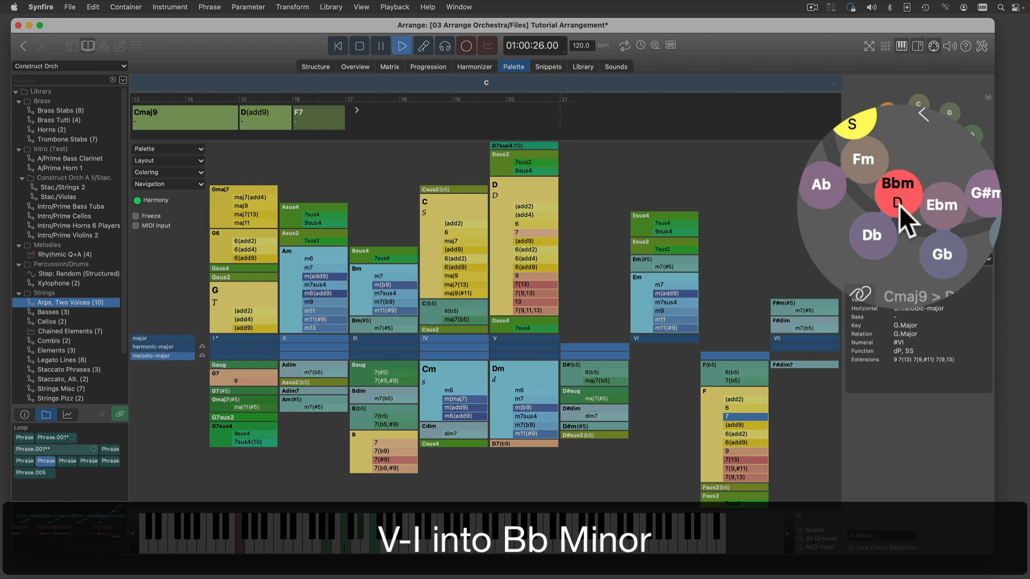
# - Change the palette to Bb minor, assign Bbm, Gb(add9), Eb7 and Ab to bars 17 to 20, and return to the structure view
pyautogui.click(900, 205)
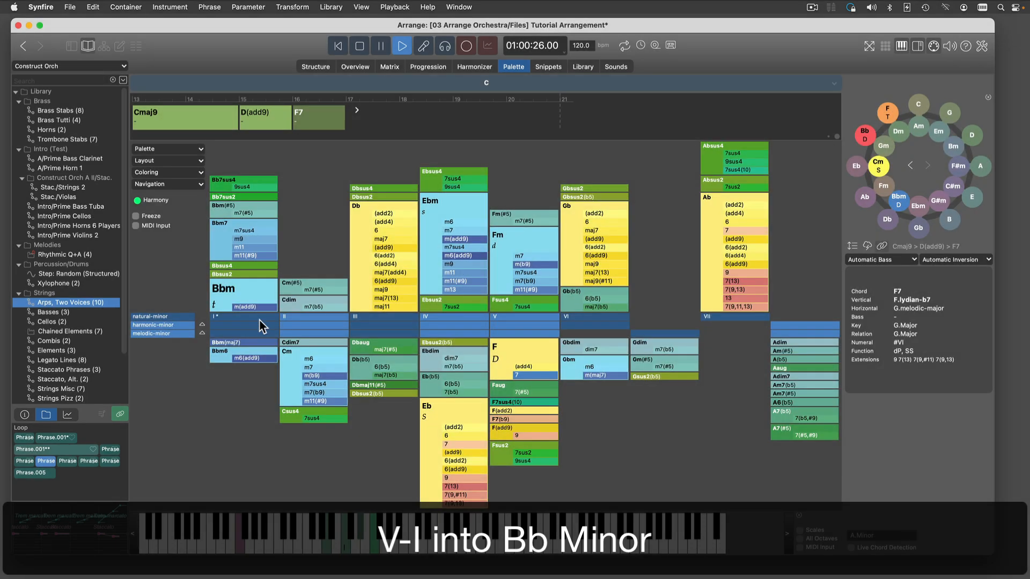
pyautogui.moveTo(241, 290); pyautogui.dragTo(347, 125)
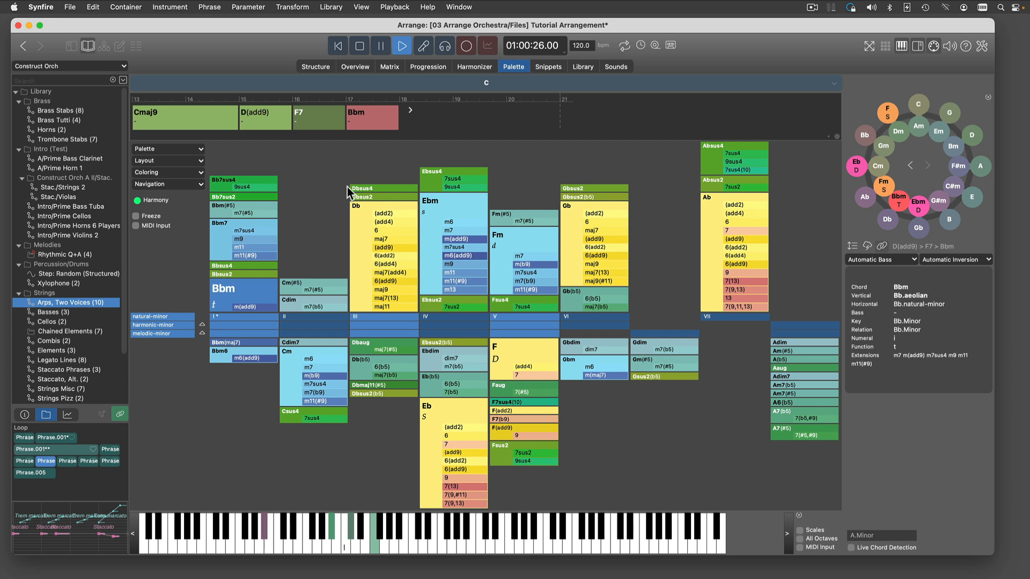
pyautogui.moveTo(594, 240); pyautogui.dragTo(400, 127)
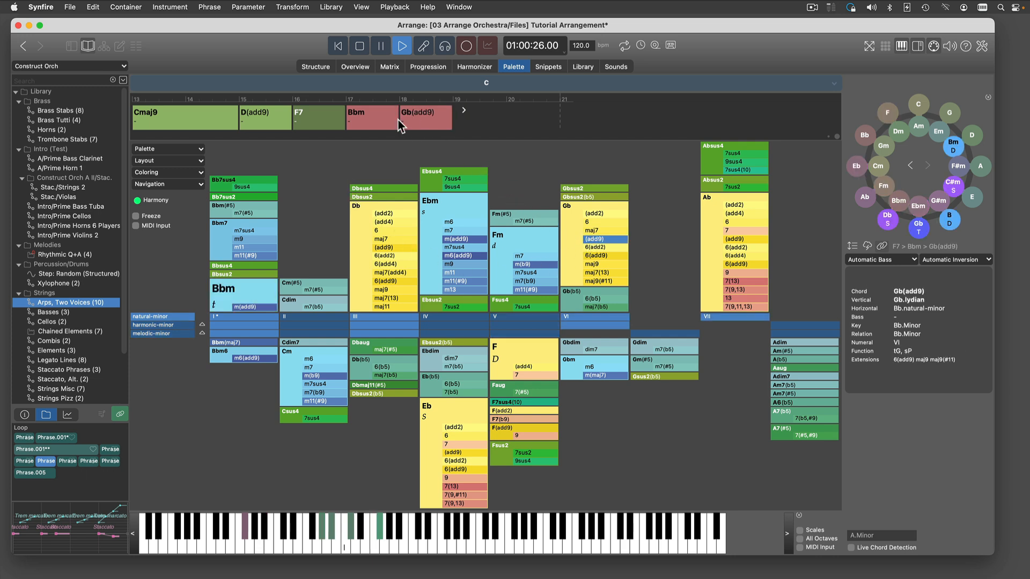
pyautogui.moveTo(460, 444); pyautogui.dragTo(454, 130)
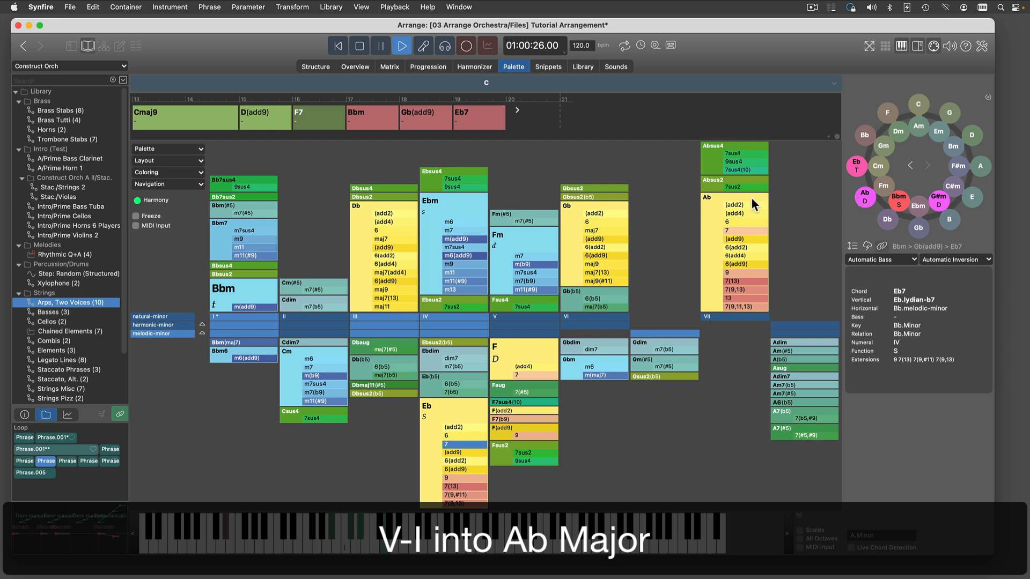
pyautogui.moveTo(715, 205); pyautogui.dragTo(510, 114)
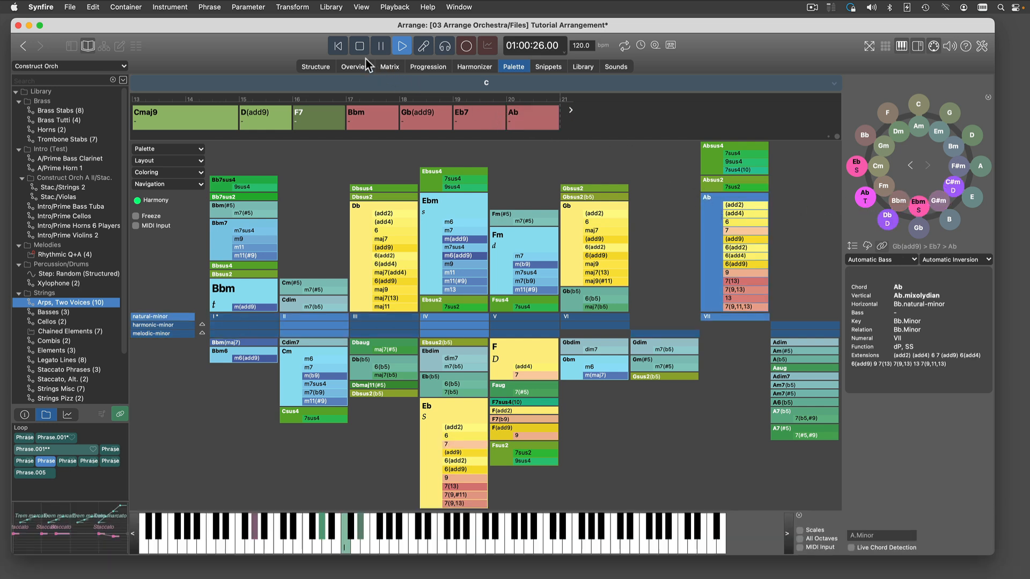
pyautogui.click(359, 47)
pyautogui.click(317, 69)
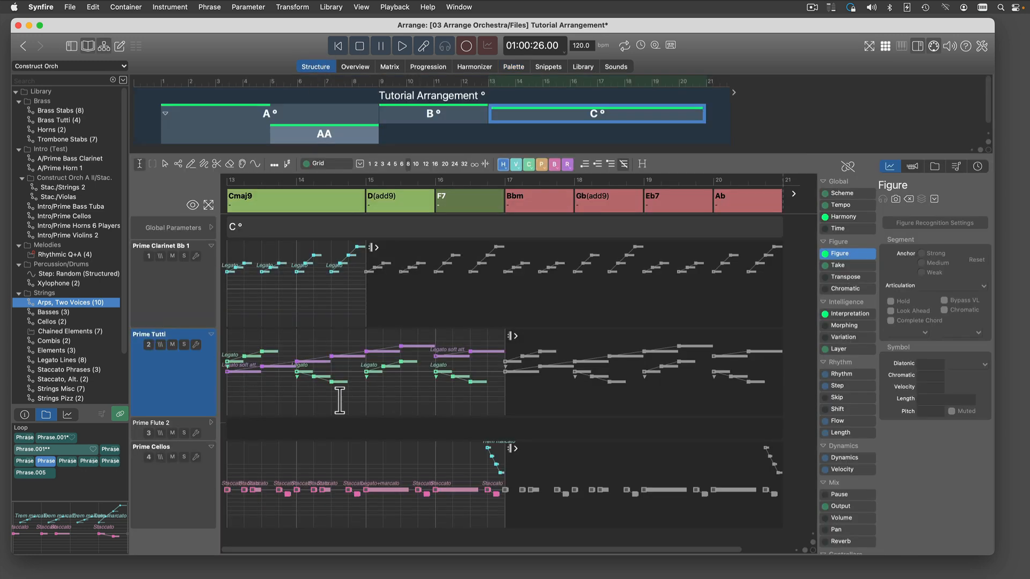
# - Draw a rising line of four 1/1 notes over bars 17 to 20 in the Prime Tutti figure with the Legato soft att. articulation
pyautogui.click(355, 398)
pyautogui.doubleClick(354, 398)
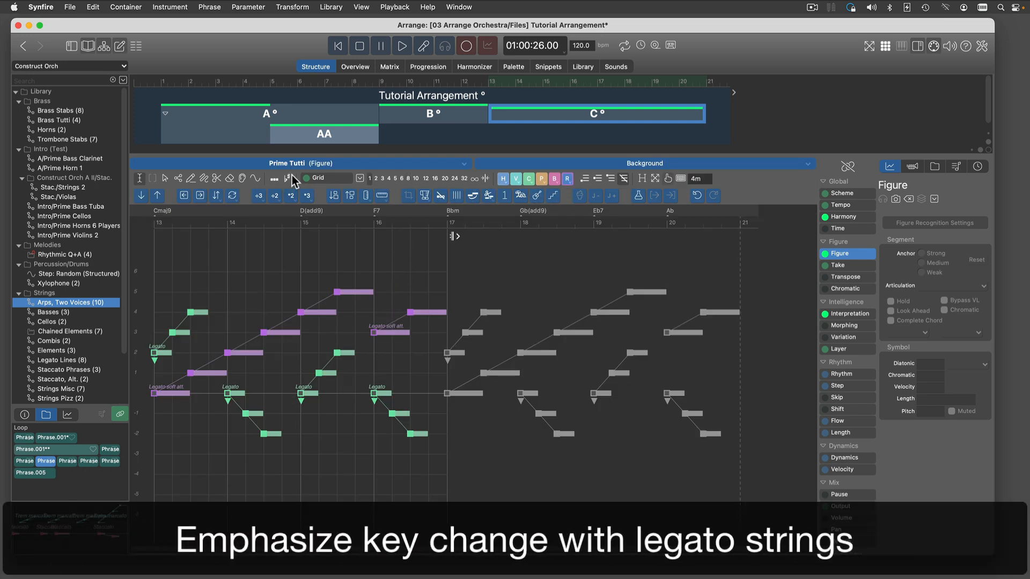
pyautogui.click(190, 179)
pyautogui.moveTo(448, 393)
pyautogui.mouseDown()
pyautogui.moveTo(682, 352)
pyautogui.moveTo(744, 324)
pyautogui.mouseUp()
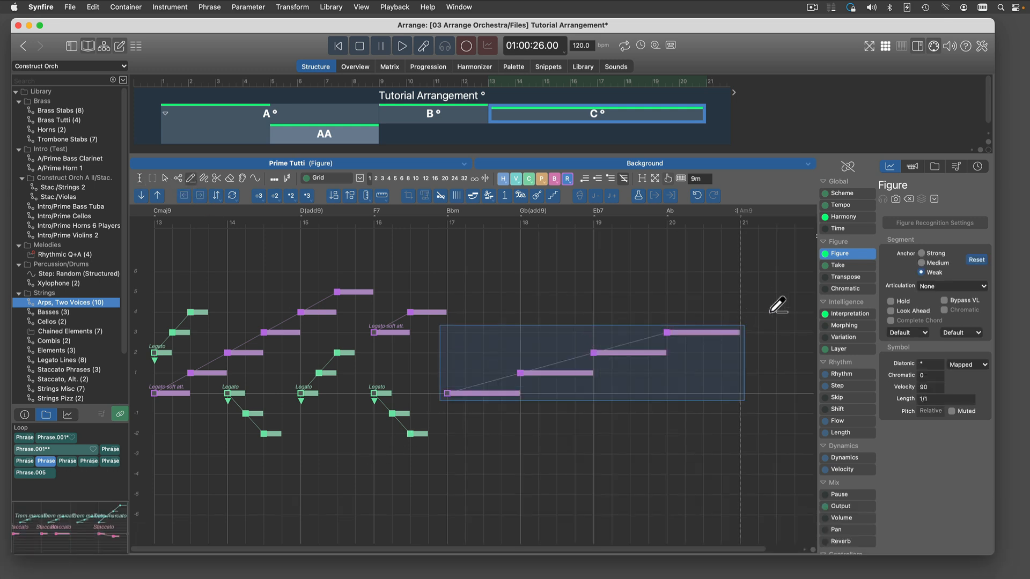
pyautogui.click(965, 288)
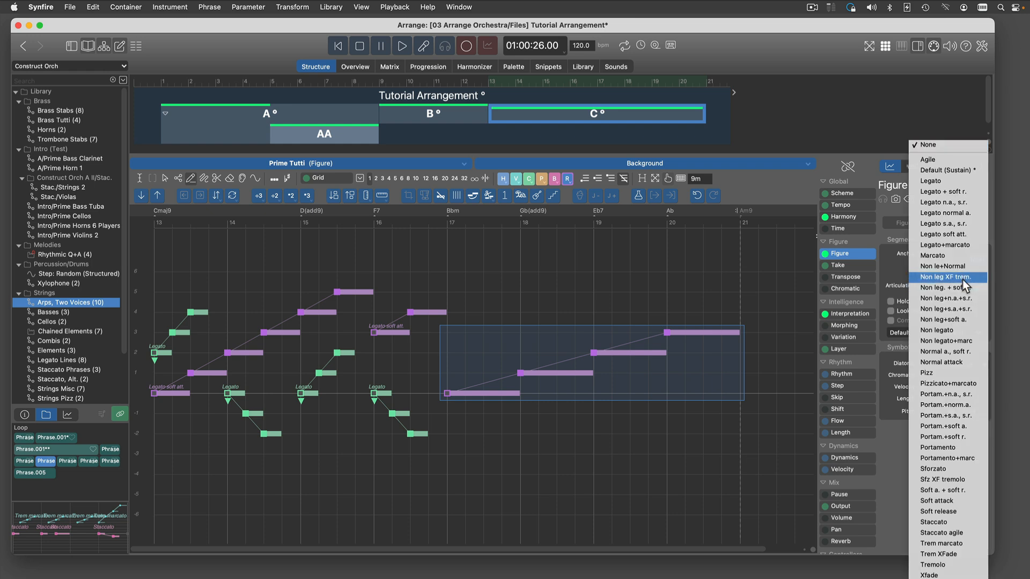
pyautogui.click(944, 235)
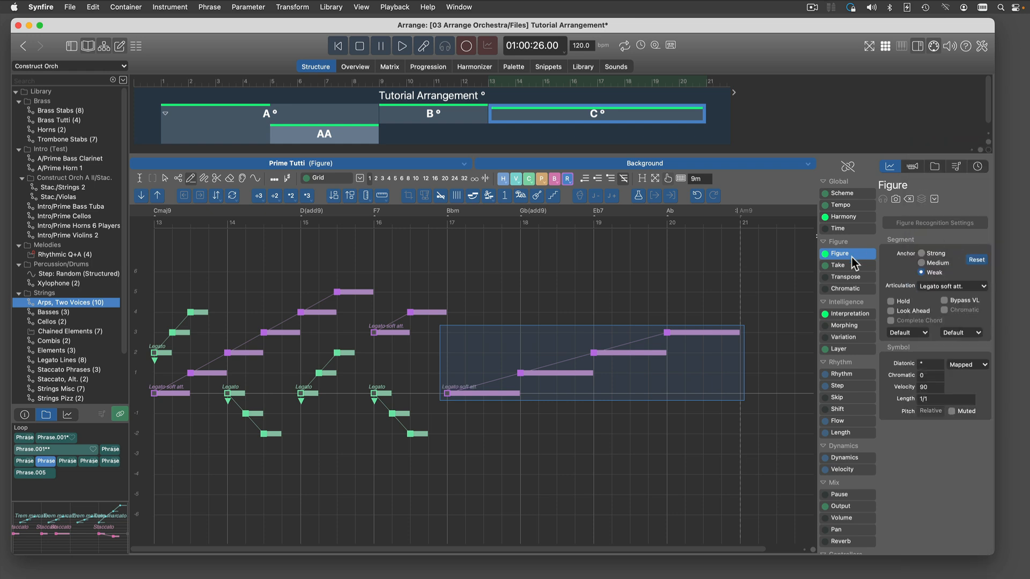
# - Duplicate the rising legato line twice, placing each copy one step lower over the same bars
pyautogui.press('cmd+d')
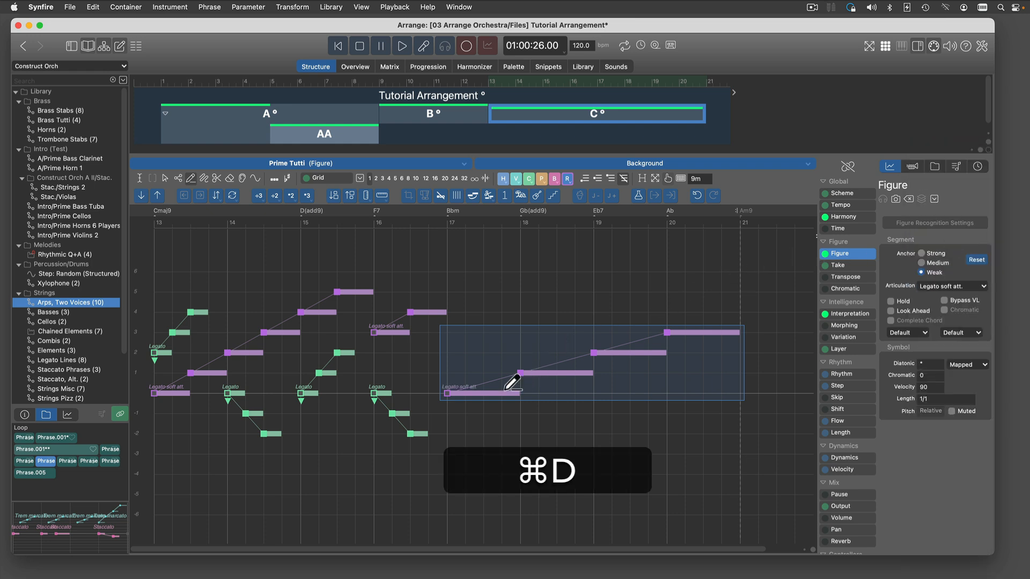
pyautogui.press('Left')
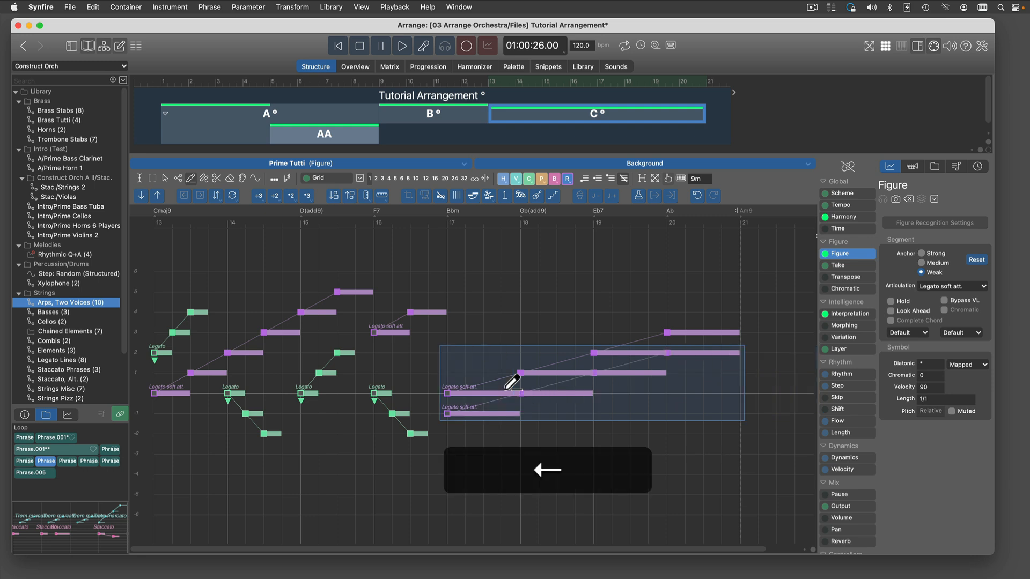
pyautogui.press('cmd+d')
pyautogui.press('Left')
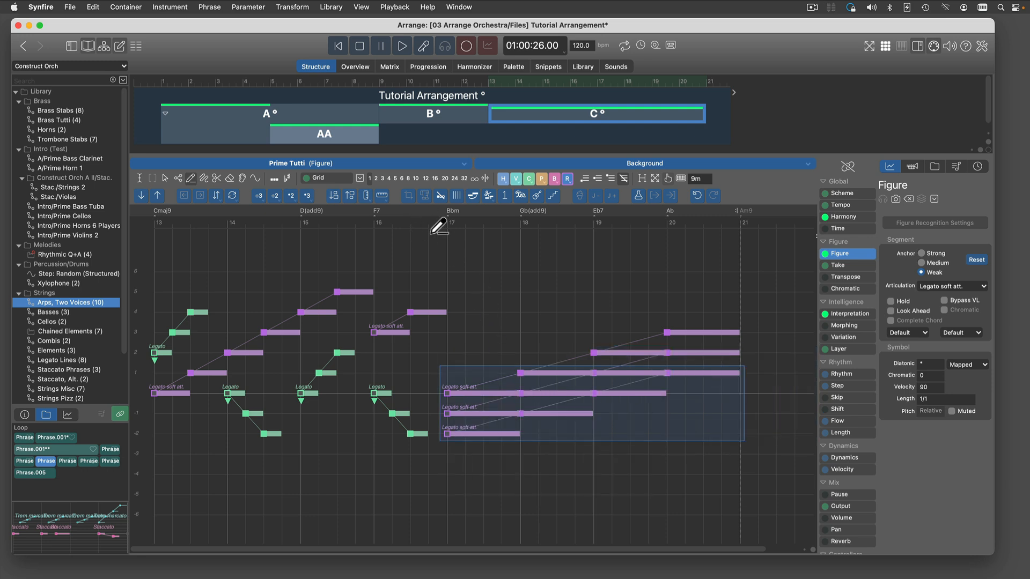
# - Play the layered legato lines from bar 17 to the end of container C, and clear the selection
pyautogui.press('super+z')
pyautogui.press('space')
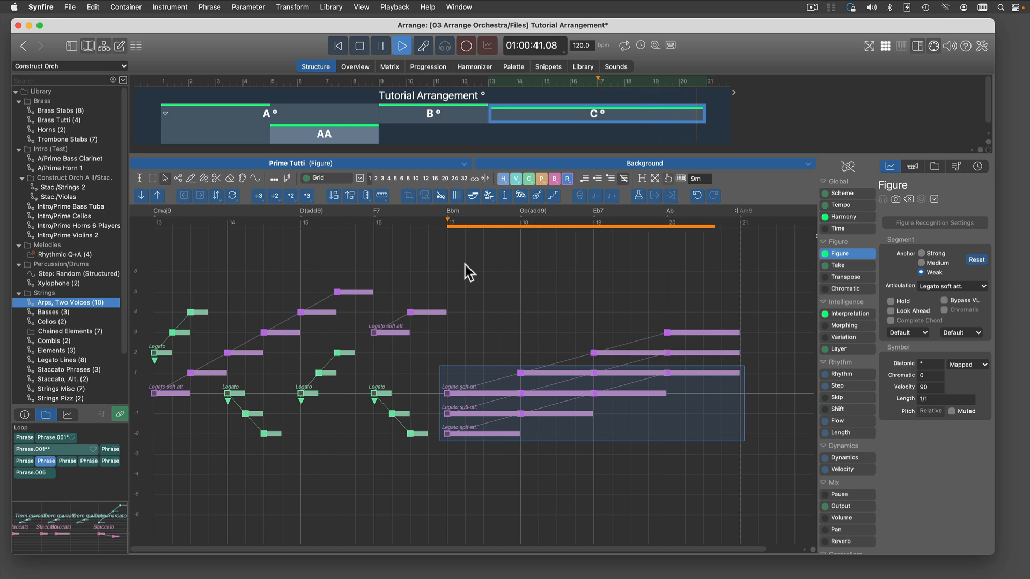
pyautogui.press('space')
pyautogui.click(456, 266)
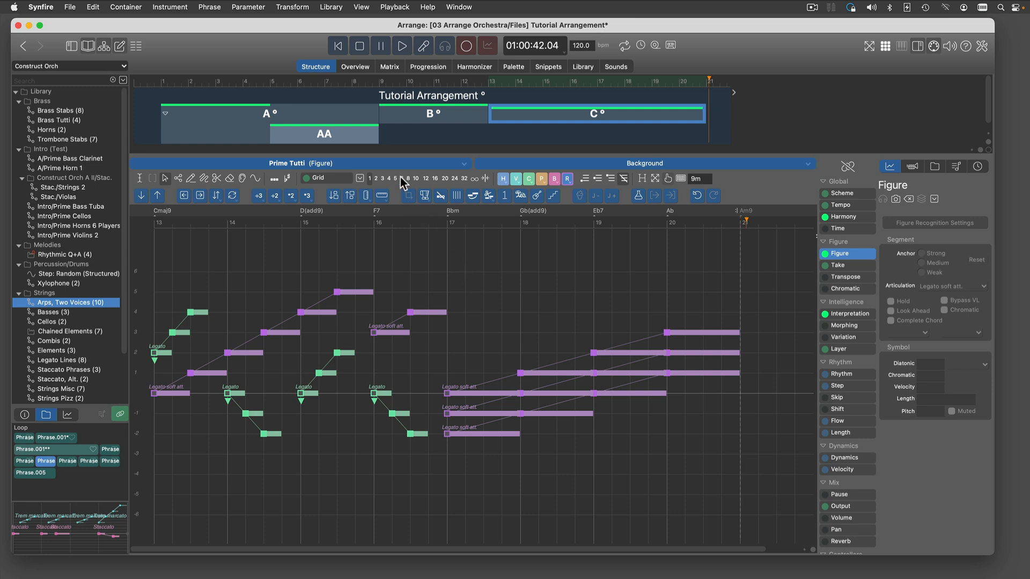
# - Switch to the Prime Cellos figure and turn off its loop at bar 17 to end the cellos before the key change
pyautogui.click(394, 165)
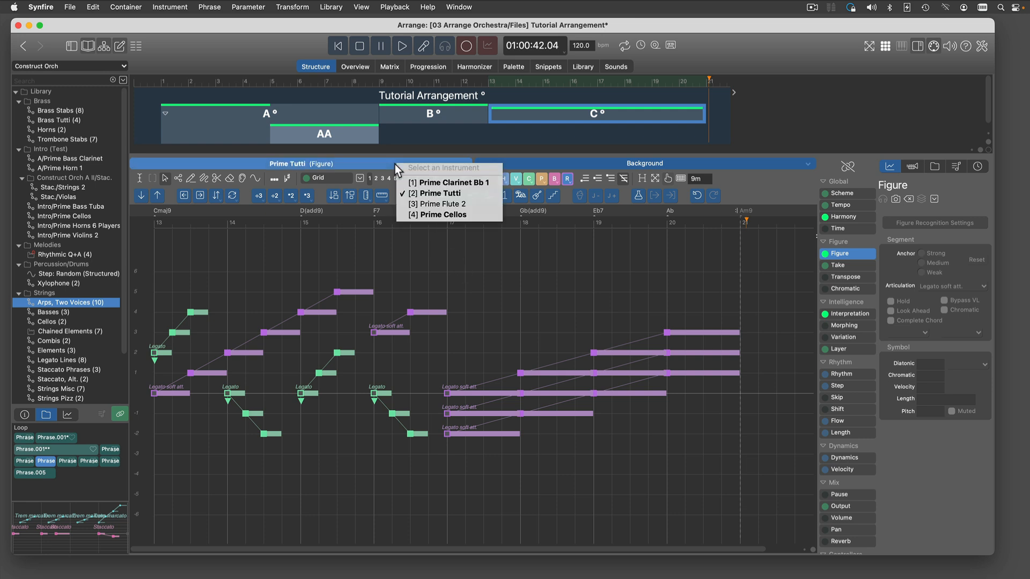
pyautogui.click(420, 214)
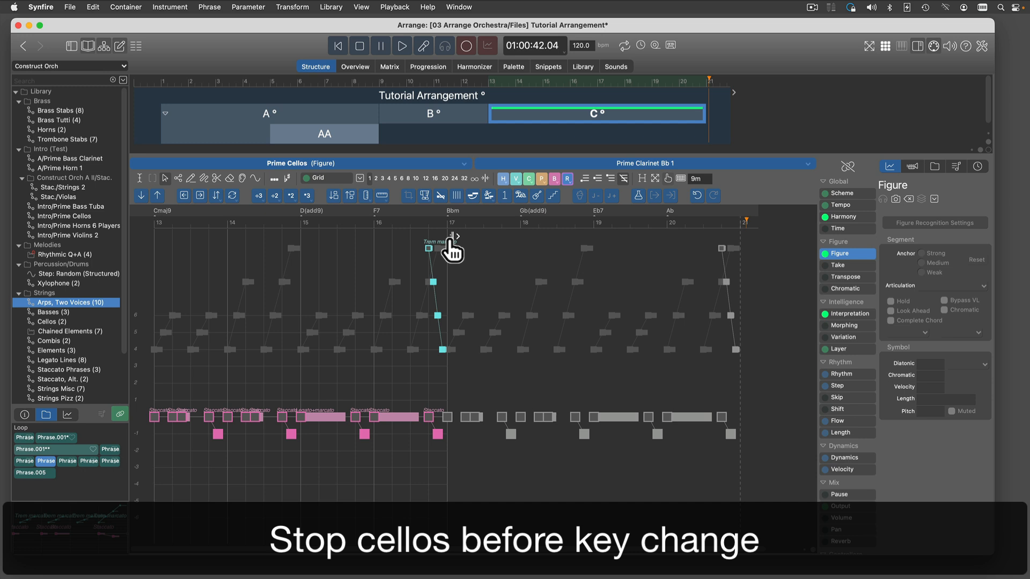
pyautogui.moveTo(453, 249); pyautogui.dragTo(454, 241)
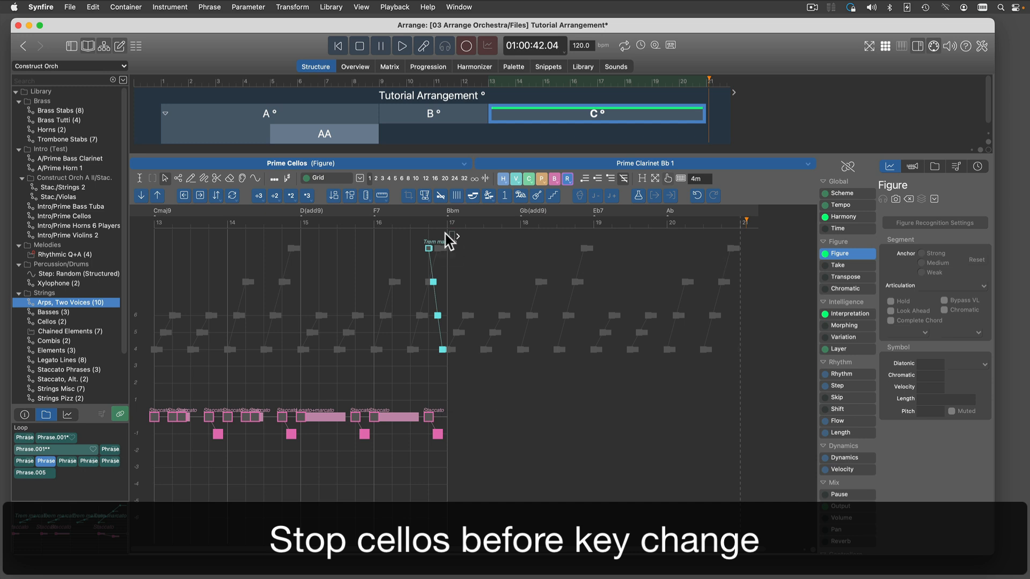
# - Switch to the Prime Clarinet Bb 1 figure and lower the upper notes of the fourth rising arpeggio so it peaks at step 8
pyautogui.click(385, 164)
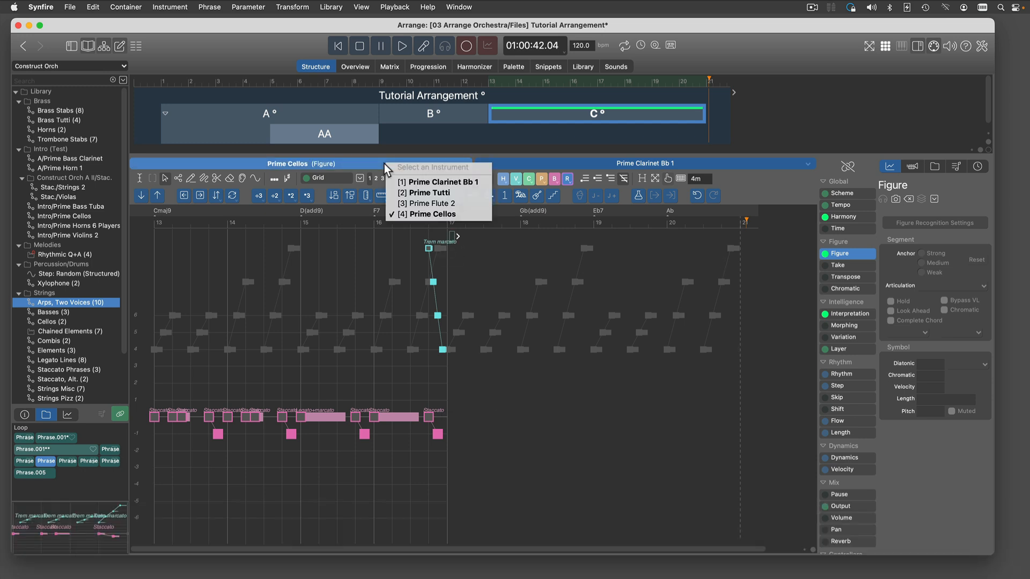
pyautogui.click(394, 182)
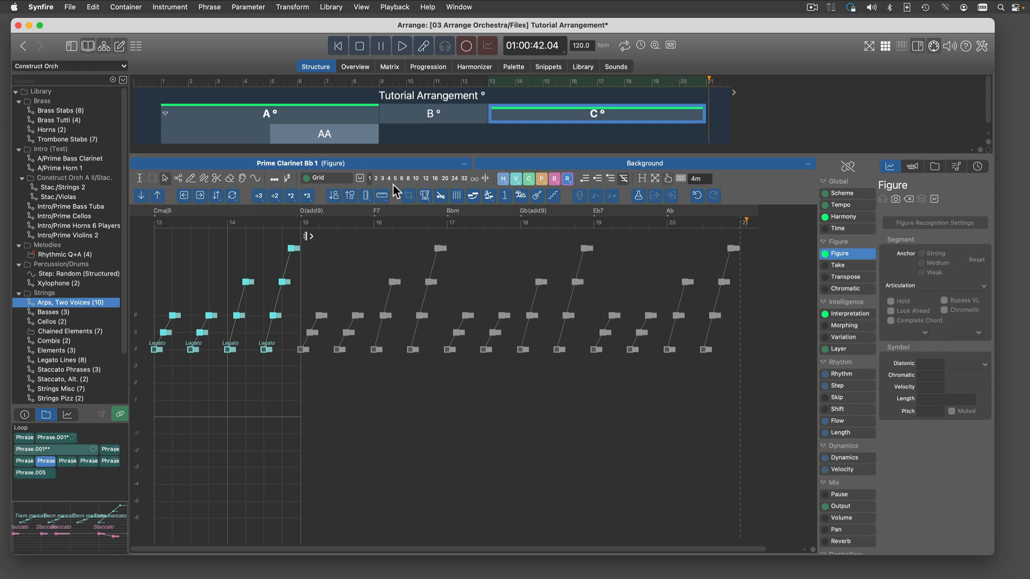
pyautogui.click(409, 179)
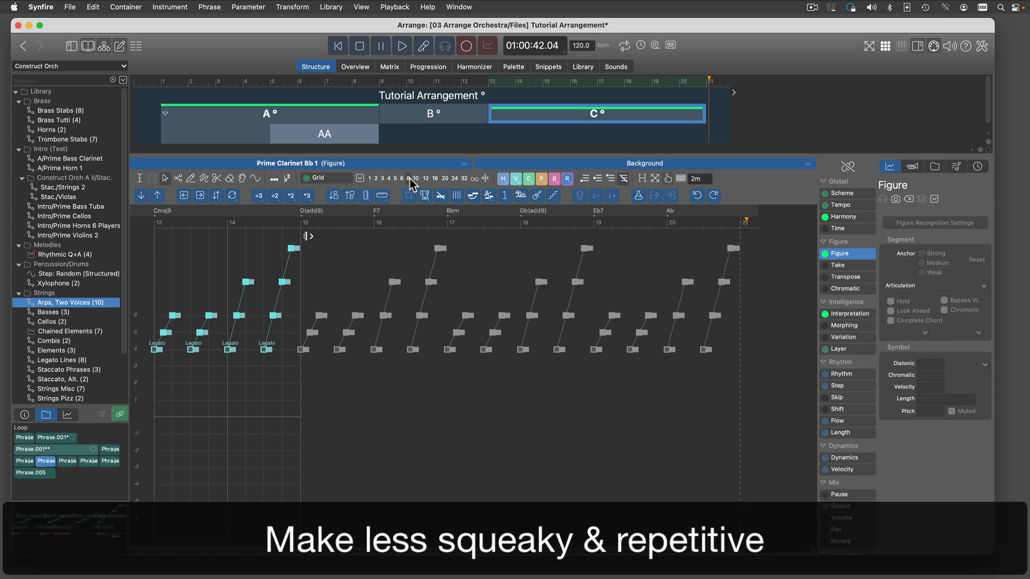
pyautogui.click(292, 249)
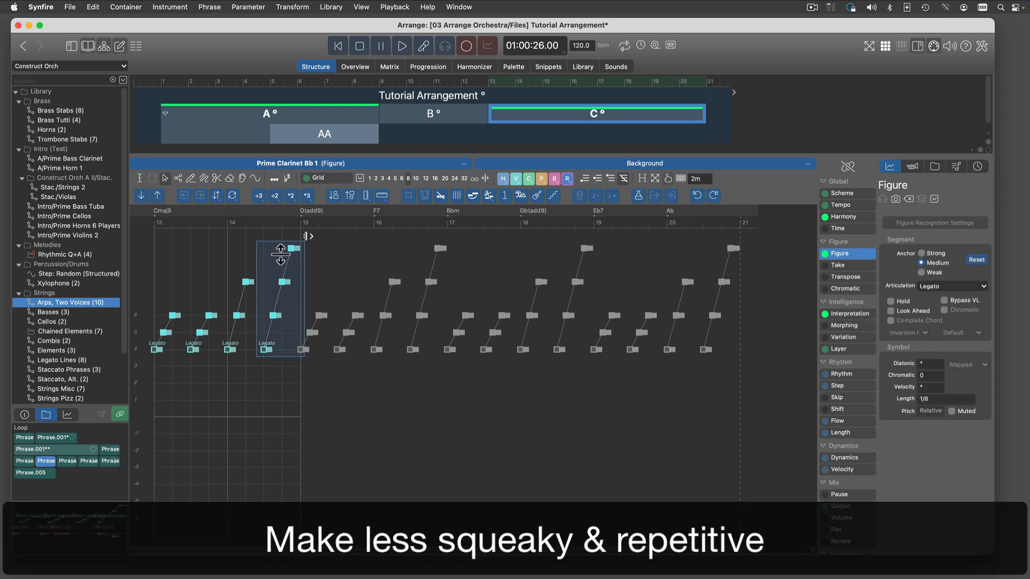
pyautogui.moveTo(279, 251)
pyautogui.mouseDown()
pyautogui.moveTo(278, 266)
pyautogui.moveTo(279, 253)
pyautogui.mouseUp()
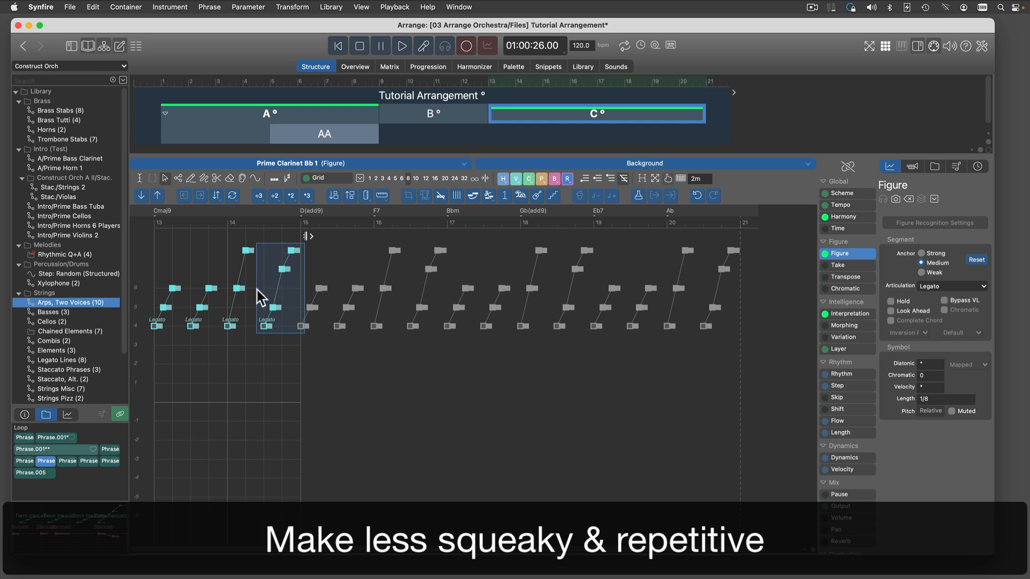
# - Write out the looped clarinet figure across the whole container, and clear bars 15 to 16 and 19 to 20
pyautogui.click(895, 199)
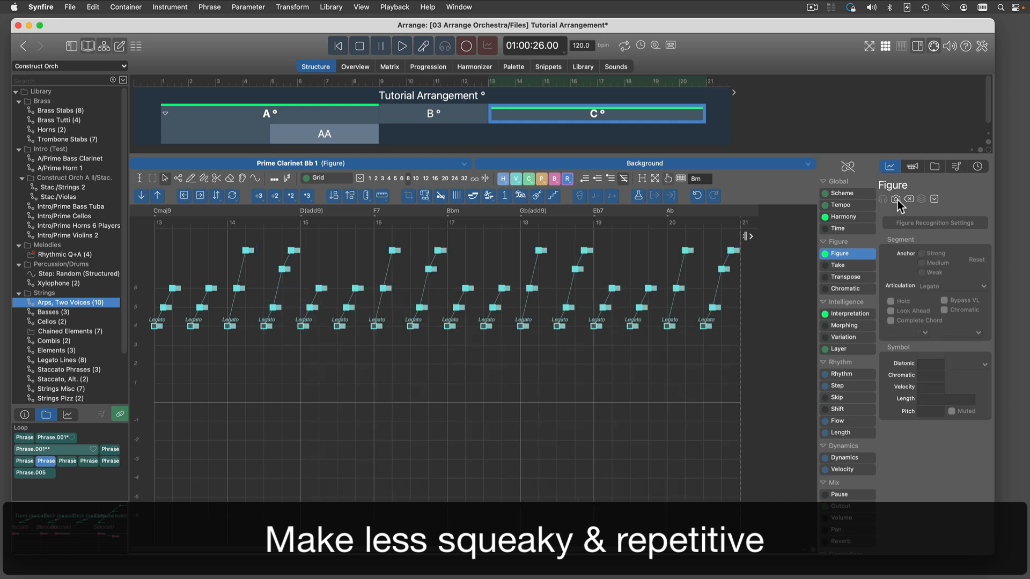
pyautogui.moveTo(300, 288); pyautogui.dragTo(448, 282)
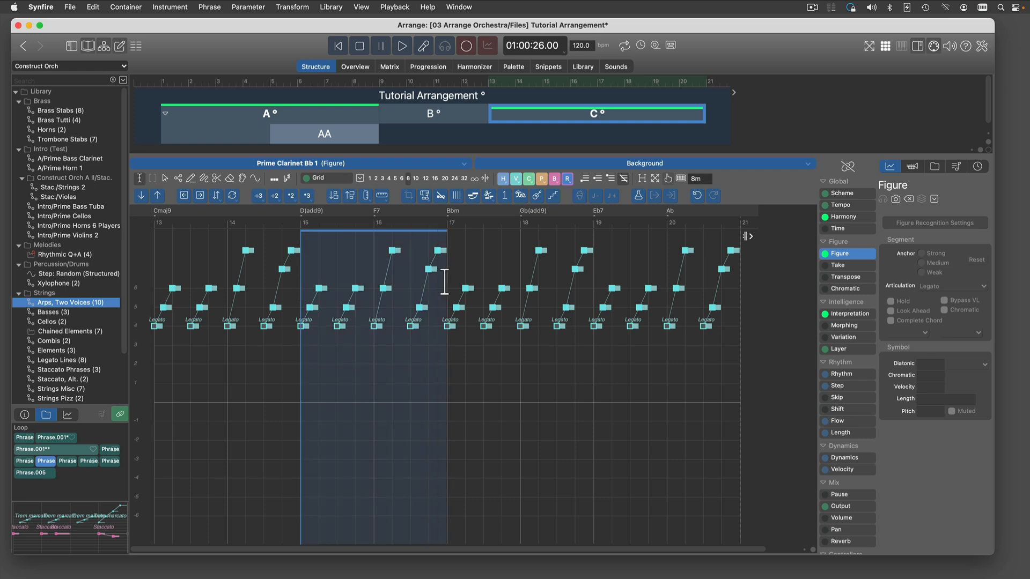
pyautogui.press('super+b')
pyautogui.moveTo(594, 310); pyautogui.dragTo(741, 317)
pyautogui.press('super+b')
# - Flip the clarinet arpeggios in bars 17 and 18 vertically so they descend, and clear the selection
pyautogui.moveTo(447, 349); pyautogui.dragTo(595, 342)
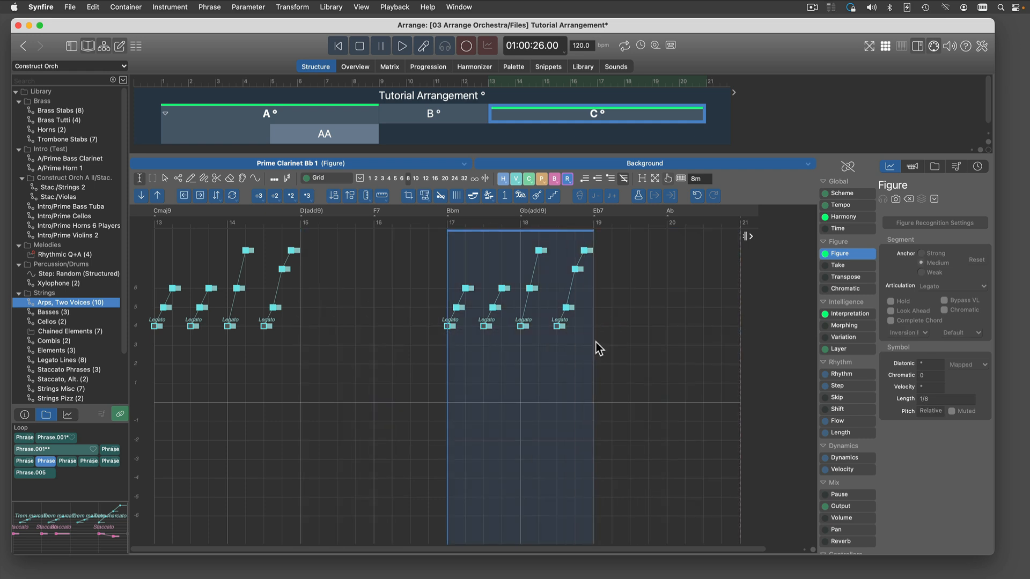
pyautogui.press('super+Down')
pyautogui.click(401, 343)
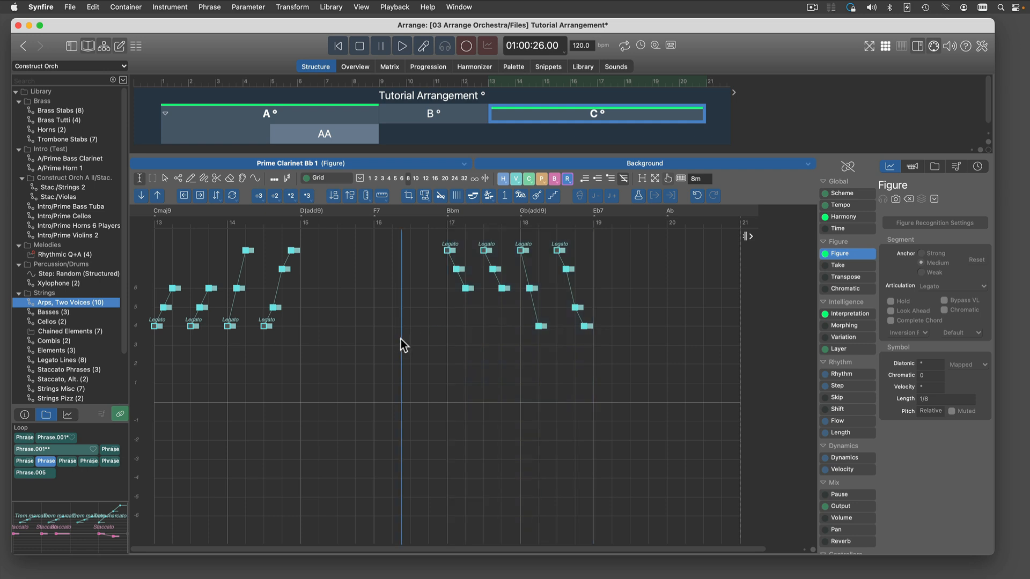
# - Compare the clarinet figure with Prime Tutti shown in the background, and return to the container's instrument overview
pyautogui.click(641, 165)
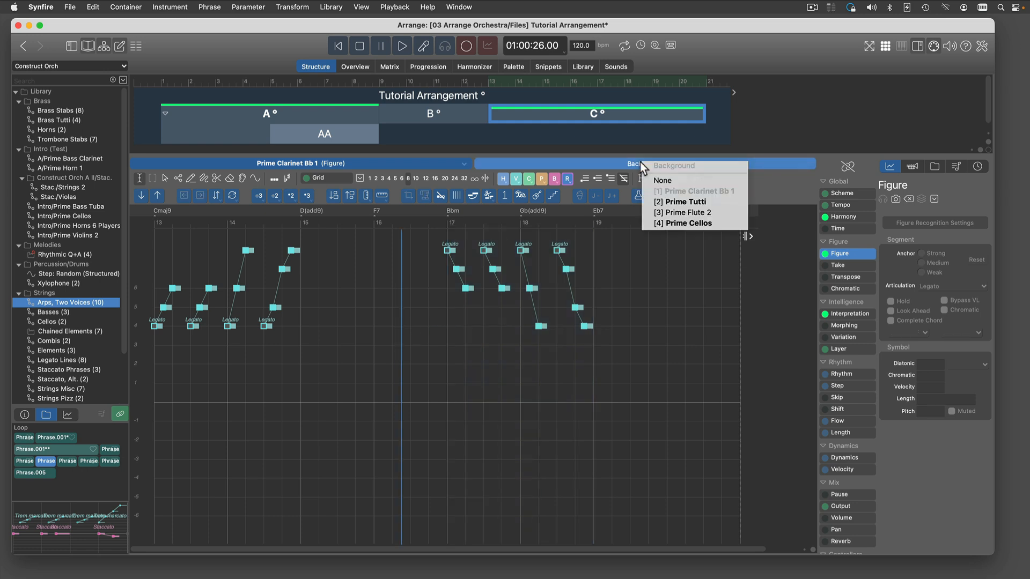
pyautogui.click(650, 202)
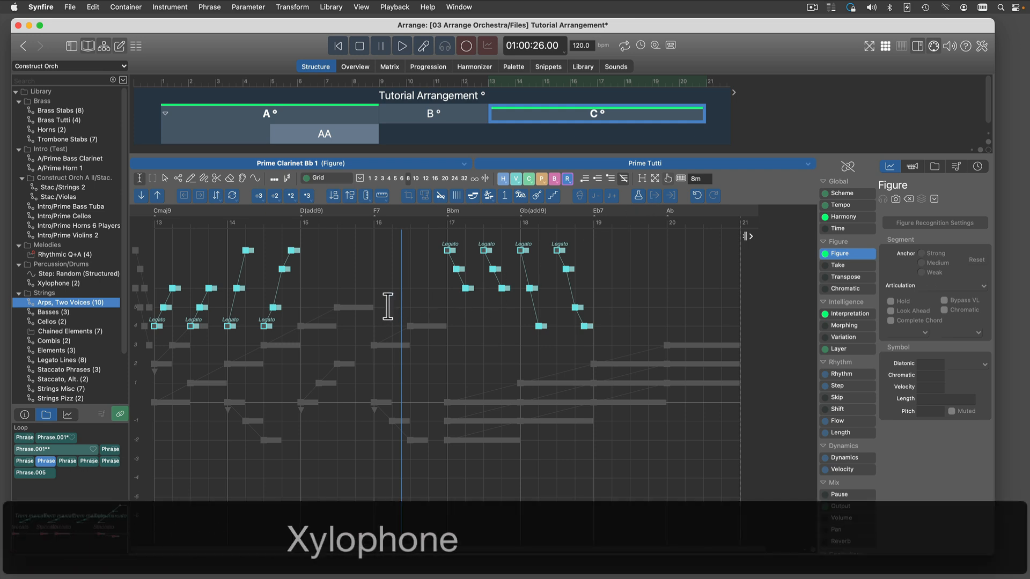
pyautogui.doubleClick(389, 306)
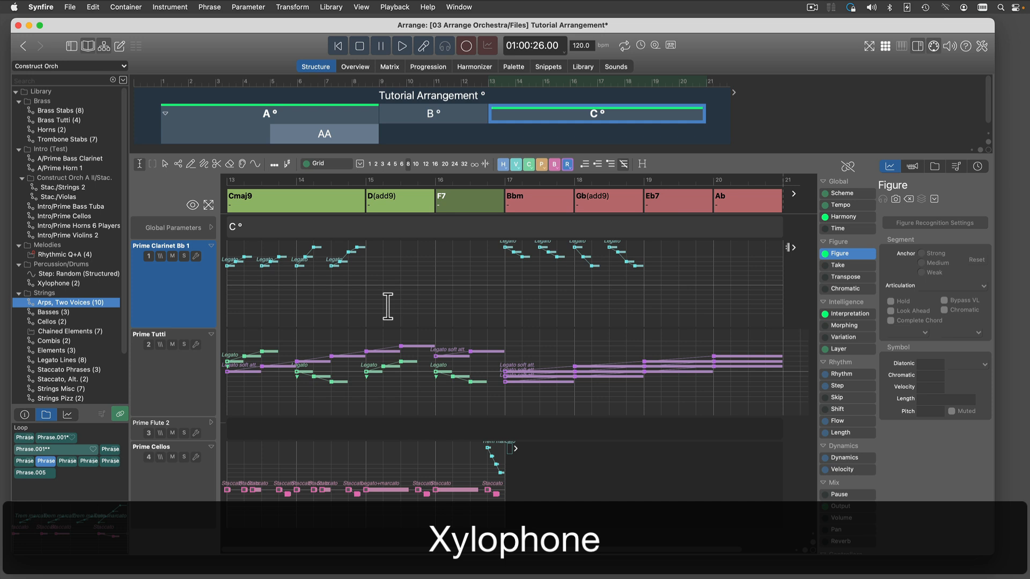
# - Add the Xylophone library phrase to container C as a new Prime Xylophone instrument below the cellos
pyautogui.click(120, 414)
pyautogui.click(74, 283)
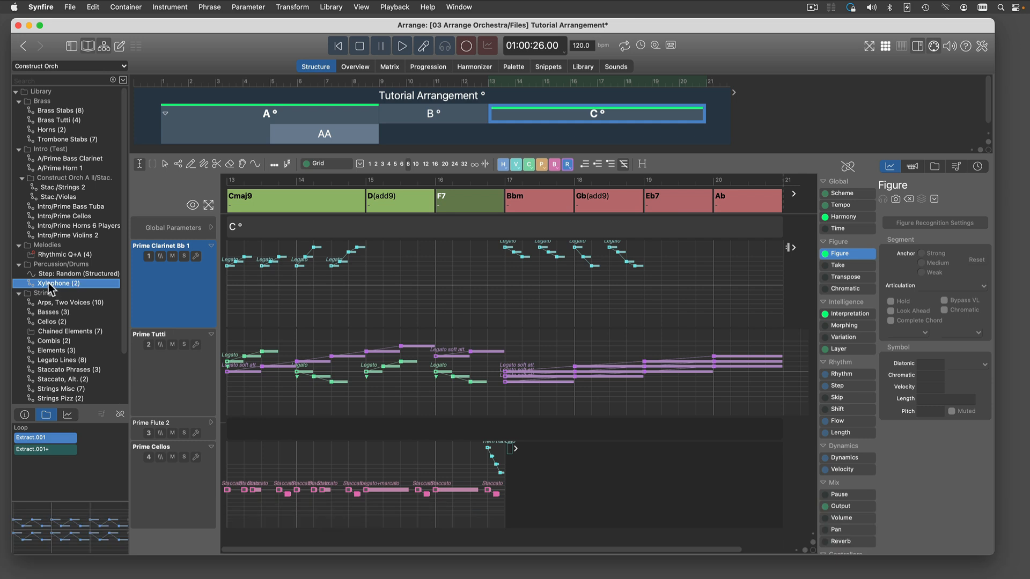
pyautogui.moveTo(49, 287); pyautogui.dragTo(226, 542)
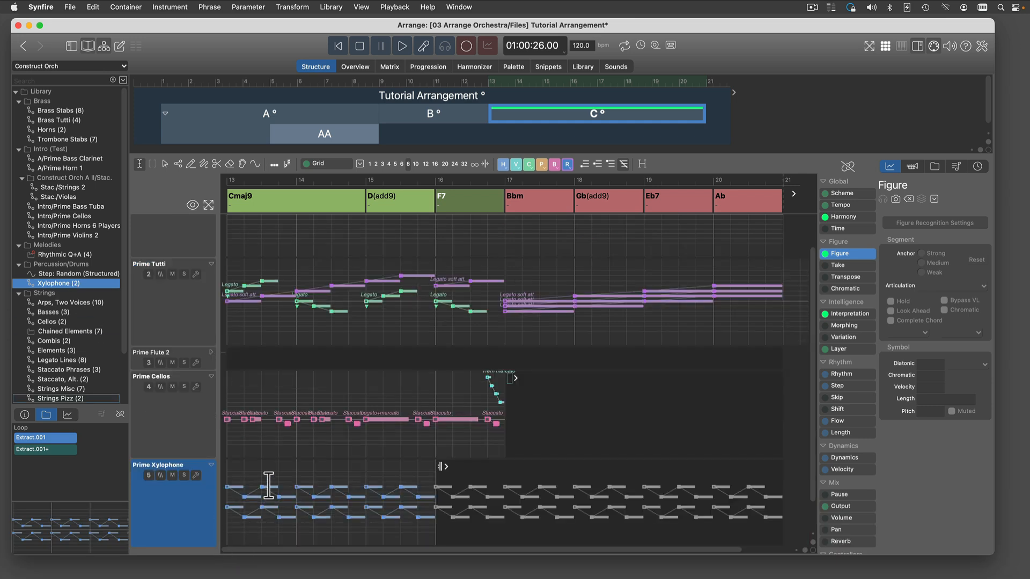
# - Compress the Prime Xylophone figure to 1m+1/2, audition it from bar 13, and leave the figure editor
pyautogui.doubleClick(268, 479)
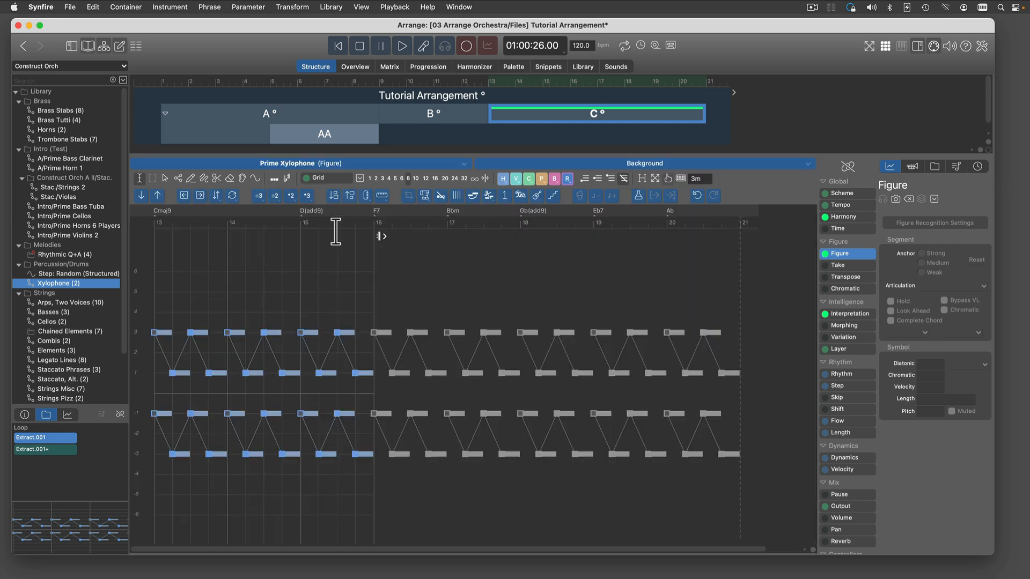
pyautogui.click(274, 196)
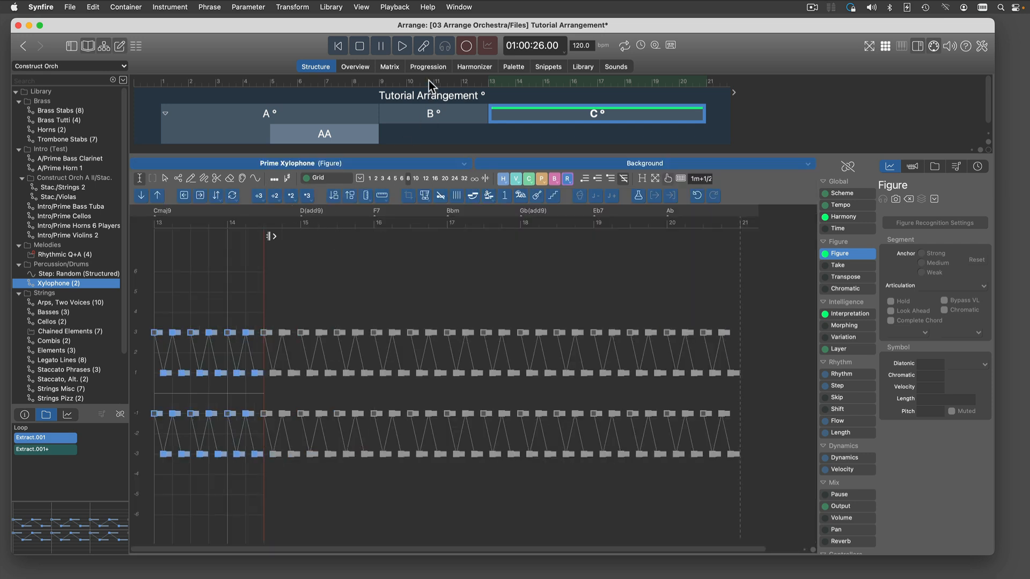
pyautogui.click(402, 45)
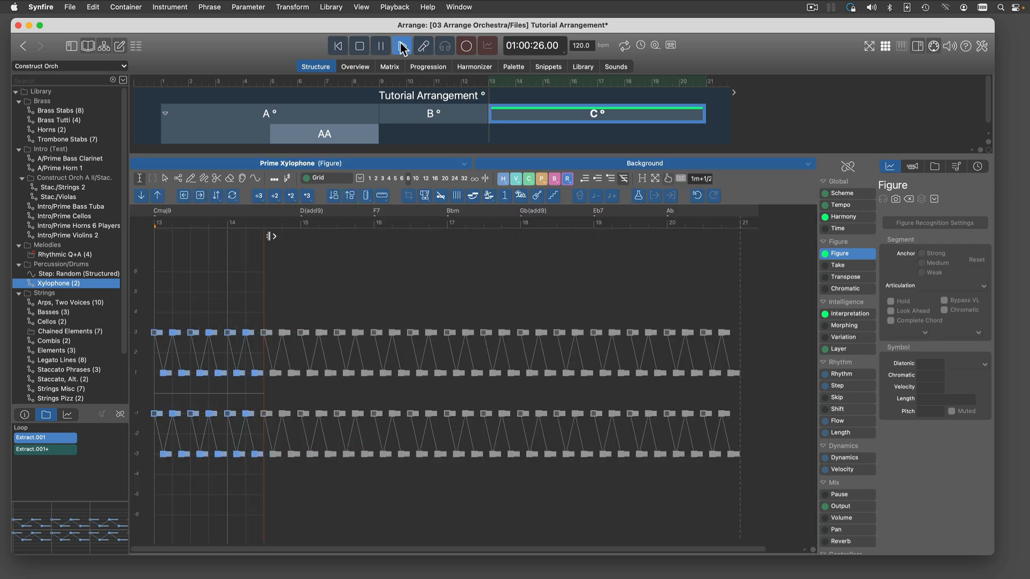
pyautogui.click(359, 46)
pyautogui.press('Escape')
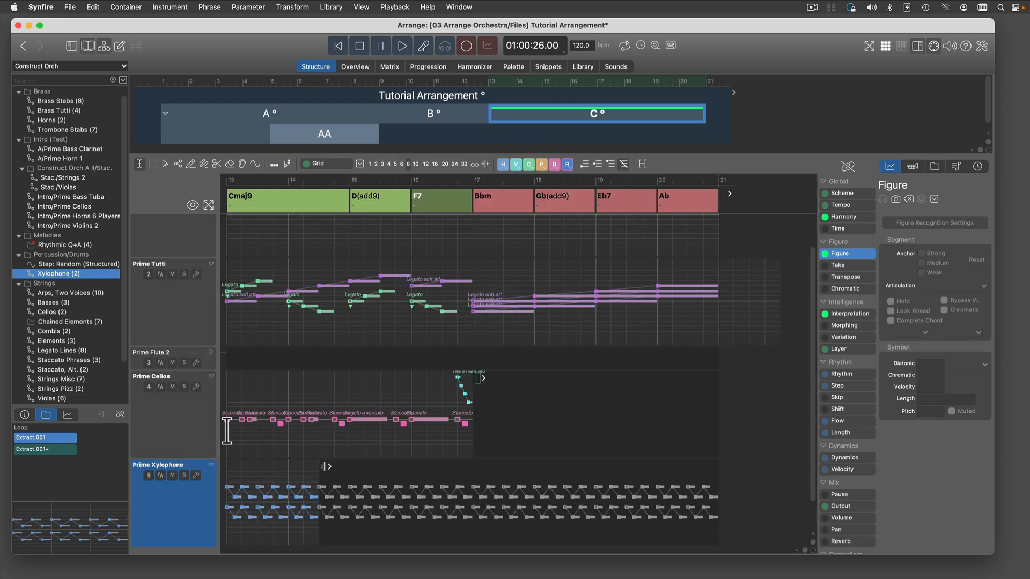
# - Create a child container CA inside C, shift its start to bar 16, and extend it to the end of C
pyautogui.rightClick(636, 114)
pyautogui.click(642, 118)
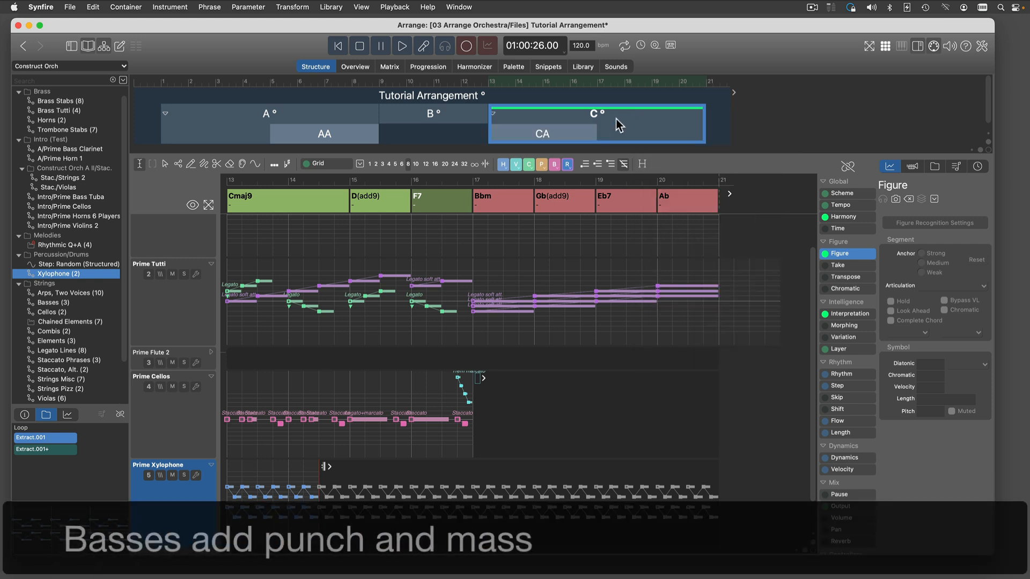
pyautogui.click(586, 129)
pyautogui.press('Right')
pyautogui.press('Right')
pyautogui.press('Right')
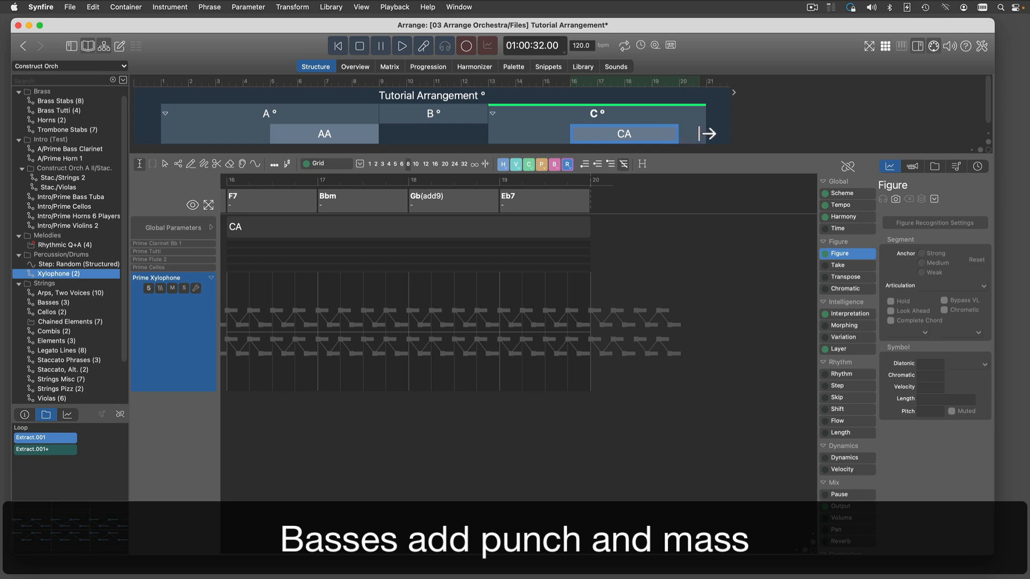
pyautogui.moveTo(707, 134); pyautogui.dragTo(706, 134)
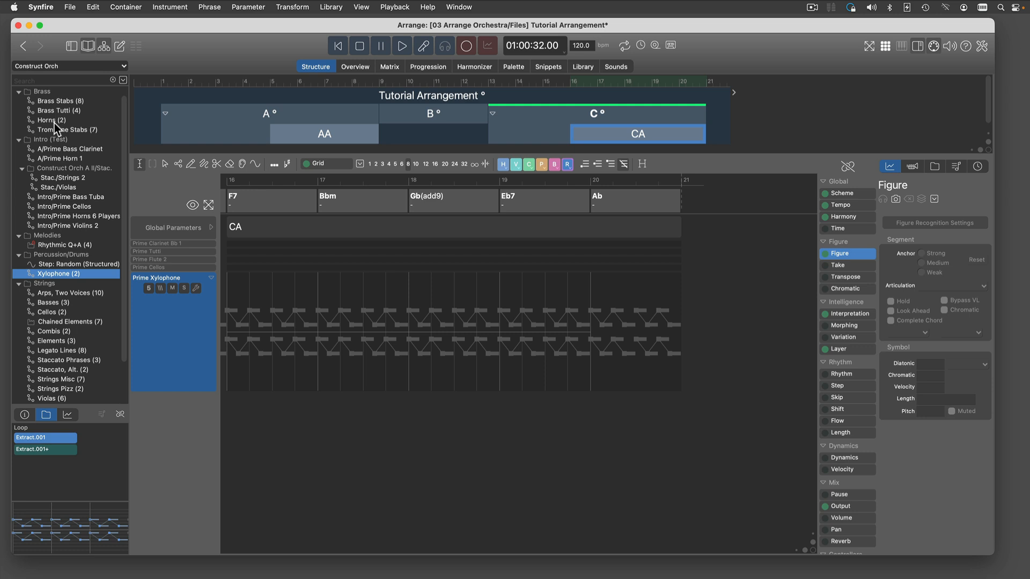
# - Add the Basses.001 library phrase to container CA as a new Prime Basses instrument
pyautogui.click(40, 304)
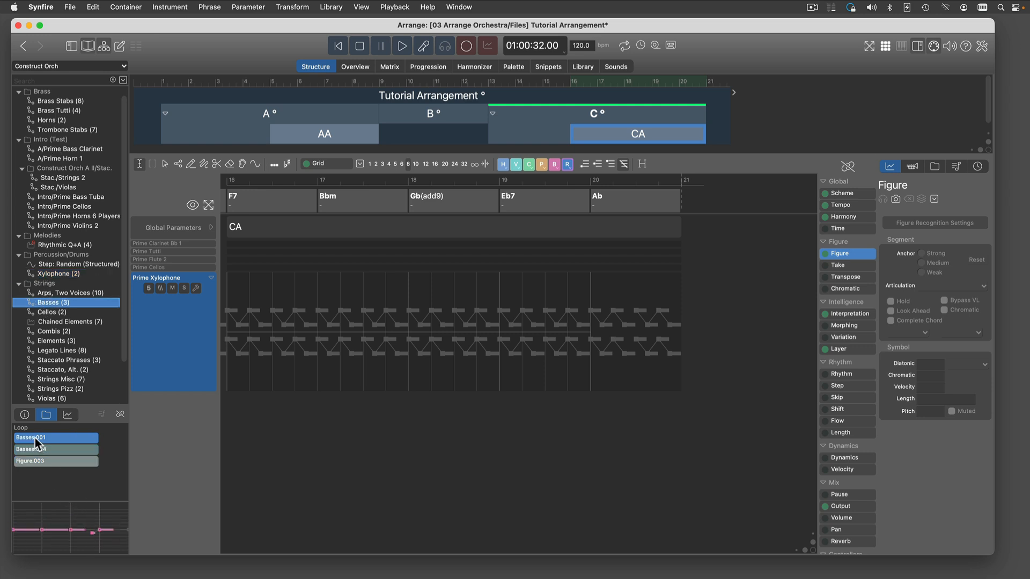
pyautogui.moveTo(34, 438); pyautogui.dragTo(285, 429)
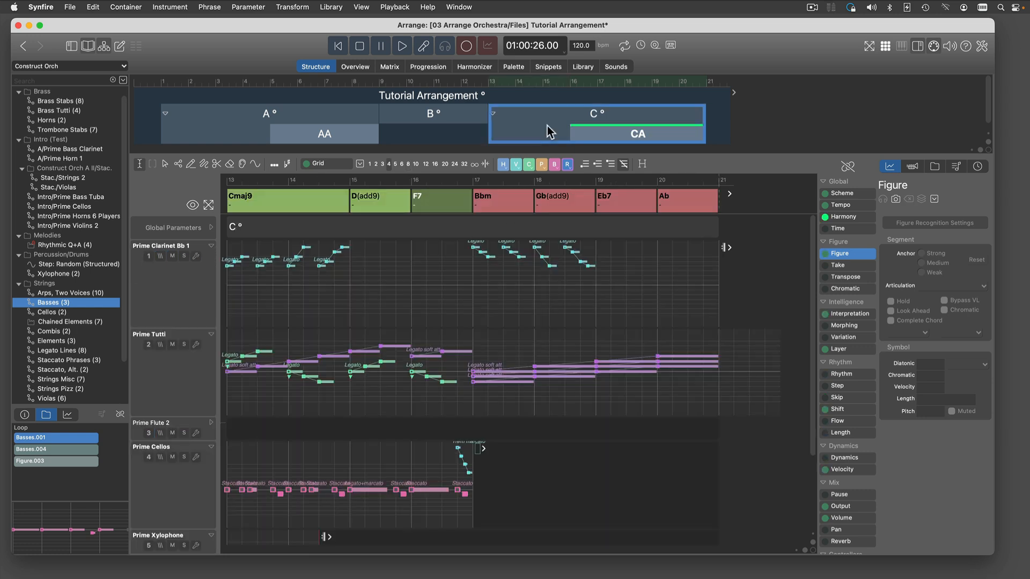
# - Draw a freehand Modulation curve for Prime Tutti across container C, dipping around bar 18 and swelling near bar 20 before falling off
pyautogui.click(200, 382)
pyautogui.doubleClick(199, 385)
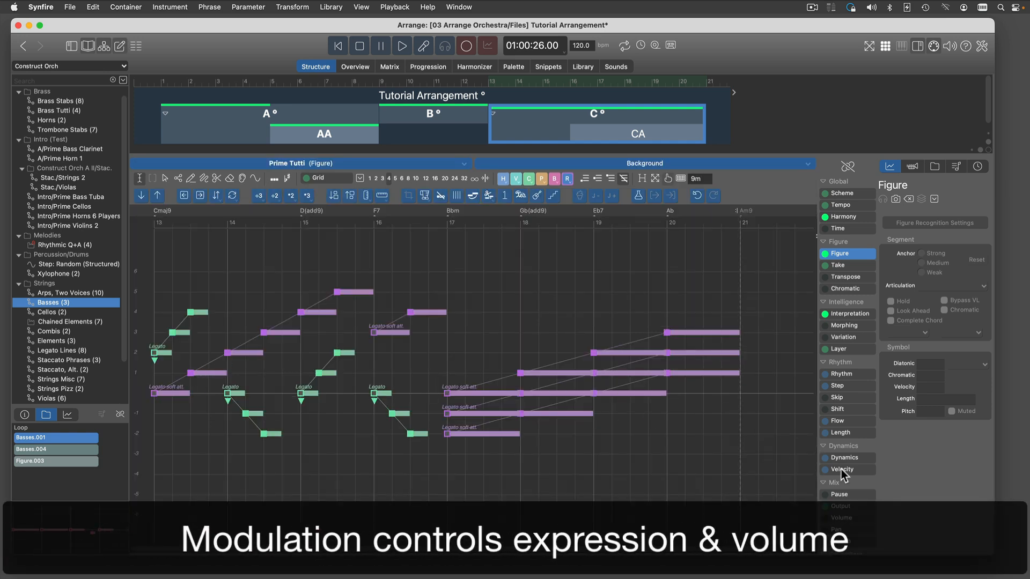
pyautogui.scroll(-5, 847, 472)
pyautogui.click(848, 483)
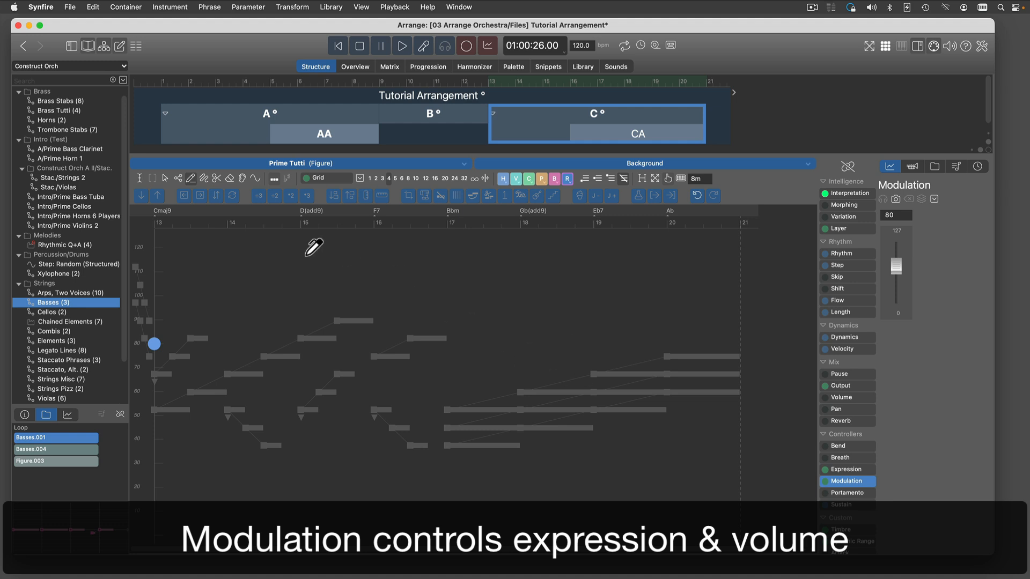
pyautogui.click(204, 177)
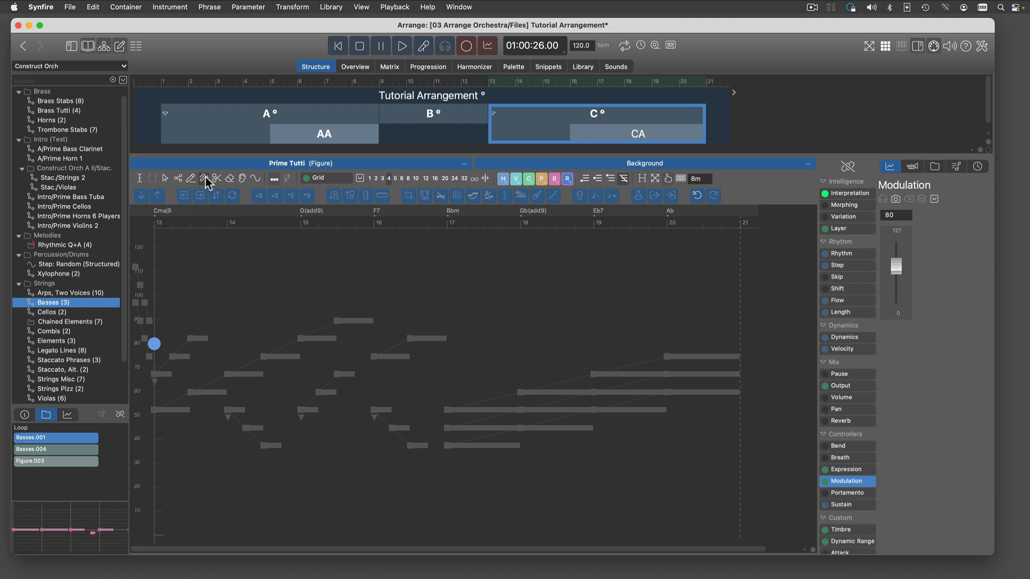
pyautogui.moveTo(167, 347)
pyautogui.mouseDown()
pyautogui.moveTo(154, 338)
pyautogui.moveTo(223, 293)
pyautogui.moveTo(308, 290)
pyautogui.moveTo(375, 317)
pyautogui.moveTo(432, 275)
pyautogui.moveTo(519, 392)
pyautogui.moveTo(636, 290)
pyautogui.moveTo(671, 276)
pyautogui.moveTo(718, 306)
pyautogui.moveTo(740, 432)
pyautogui.mouseUp()
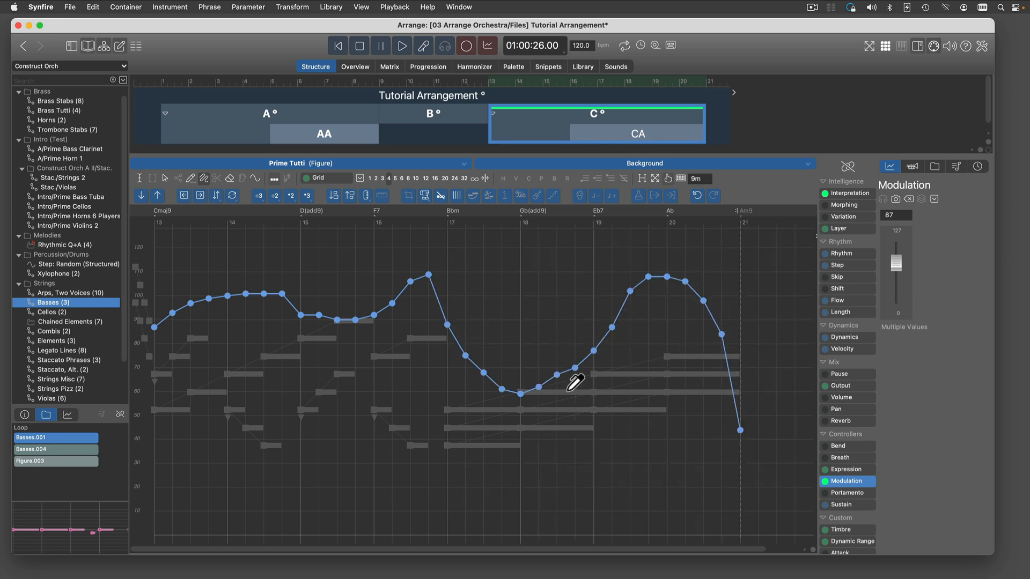
pyautogui.press('Escape')
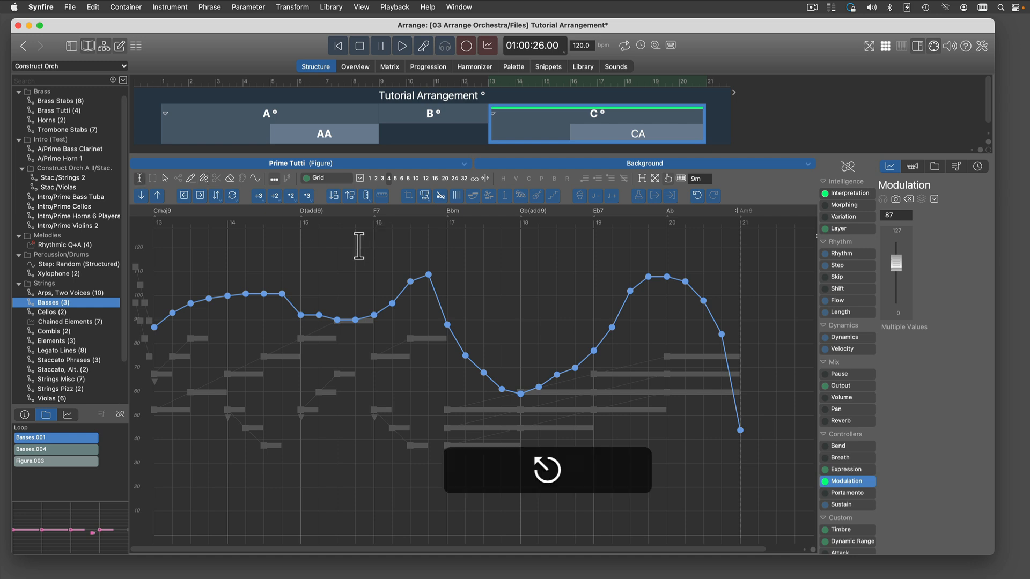
pyautogui.click(359, 247)
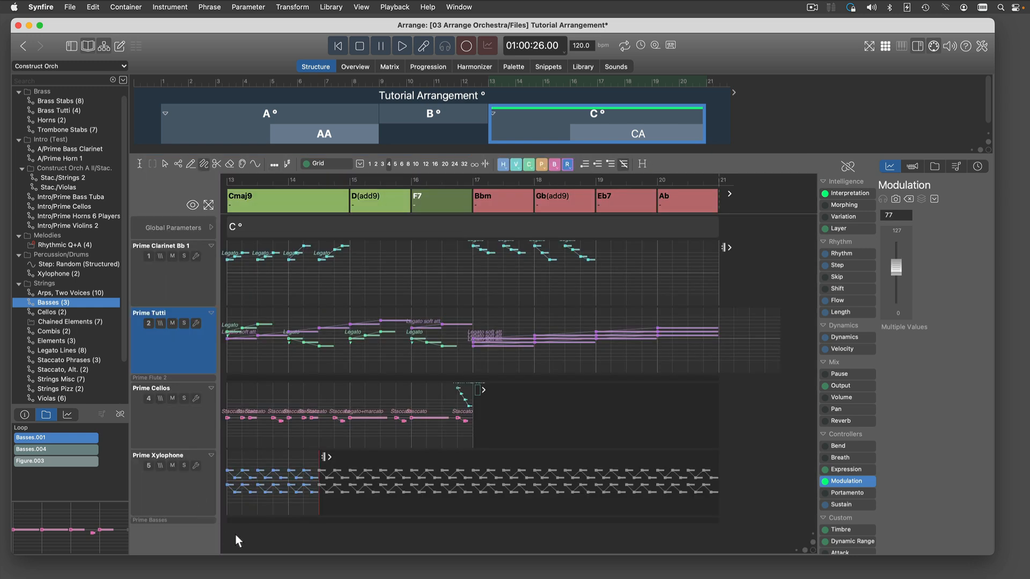
# - Add a new instrument to container C using the Prime Horns 6 Players sound from VSL Prime Edition: Brass
pyautogui.doubleClick(239, 540)
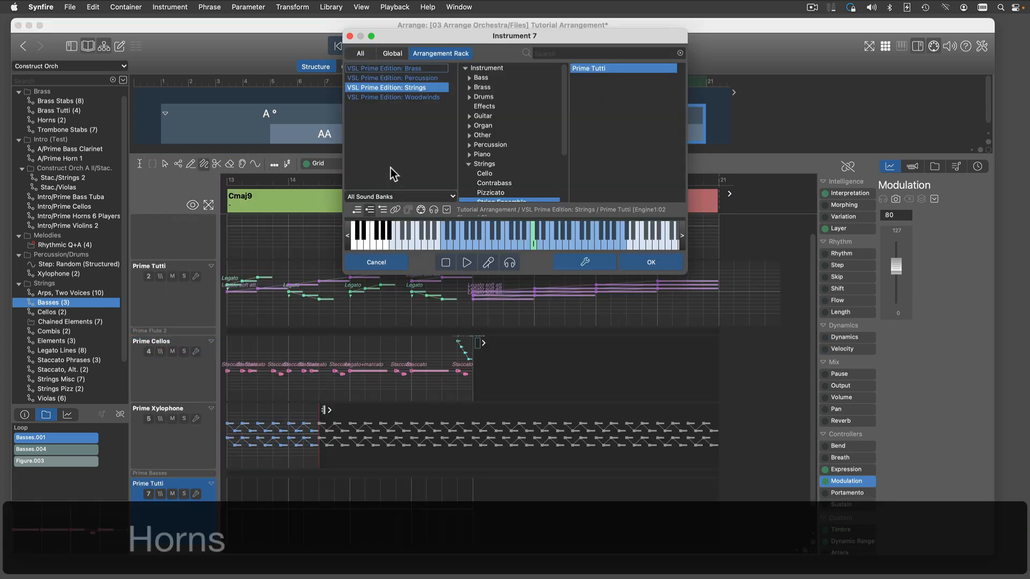
pyautogui.click(425, 69)
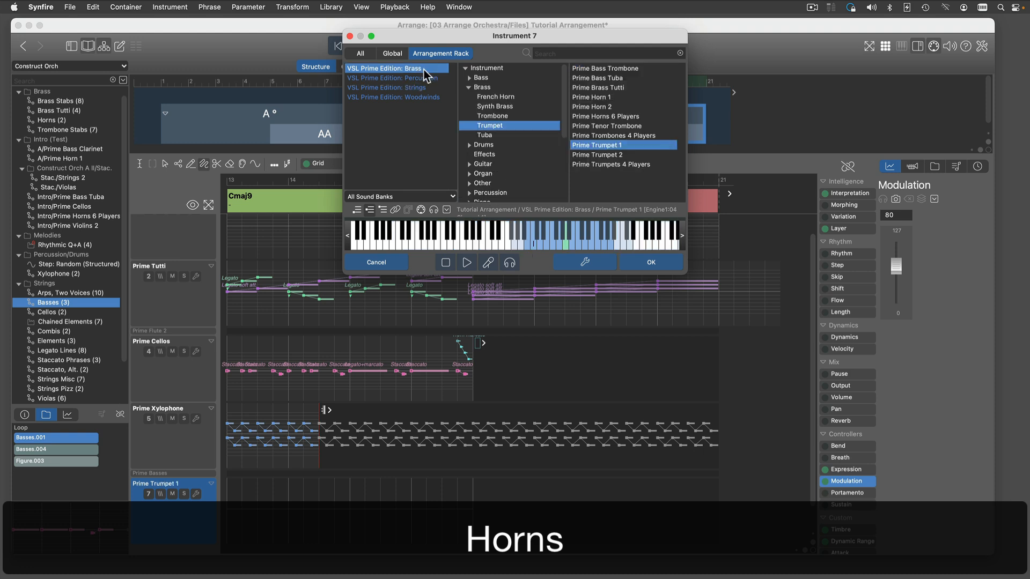
pyautogui.click(624, 117)
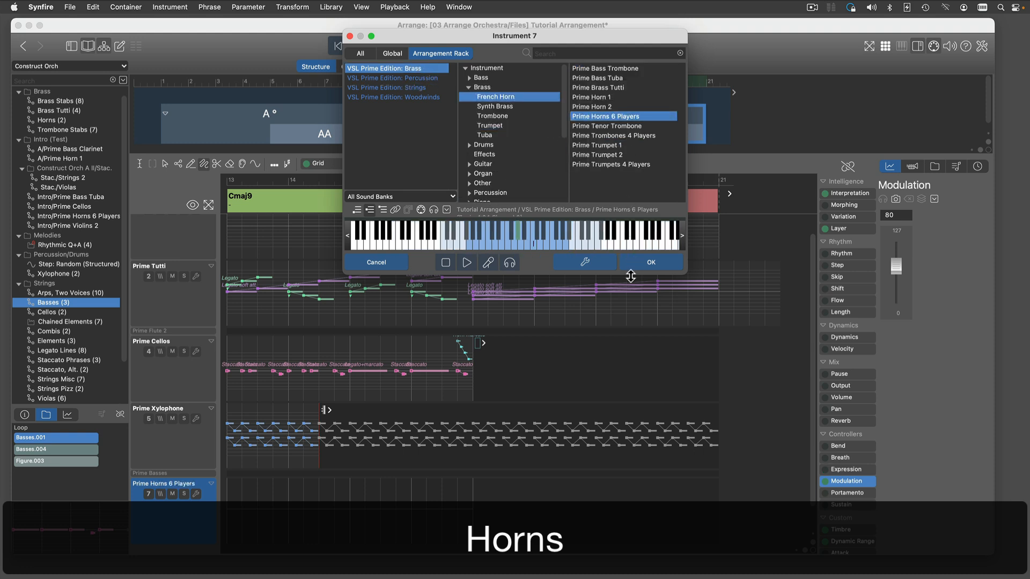
pyautogui.click(650, 265)
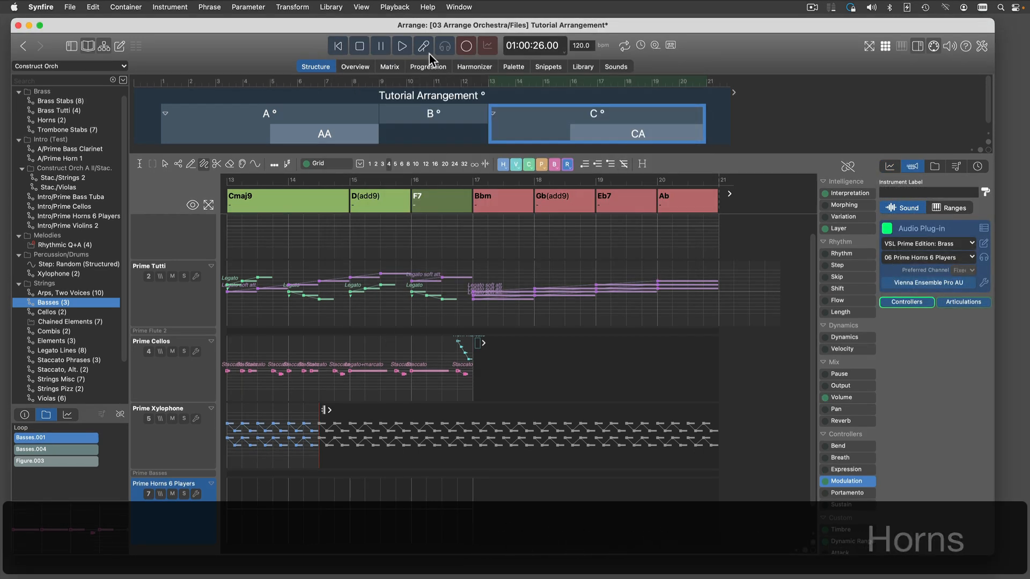
# - Record a Prime Horns 6 Players figure from MIDI input across container C and open the recorded figure for editing
pyautogui.click(466, 46)
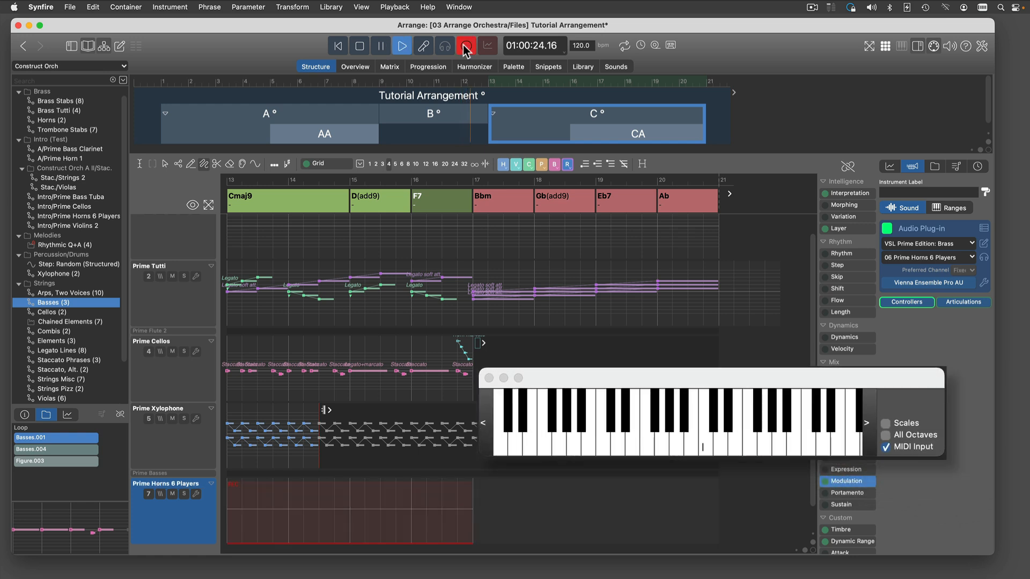
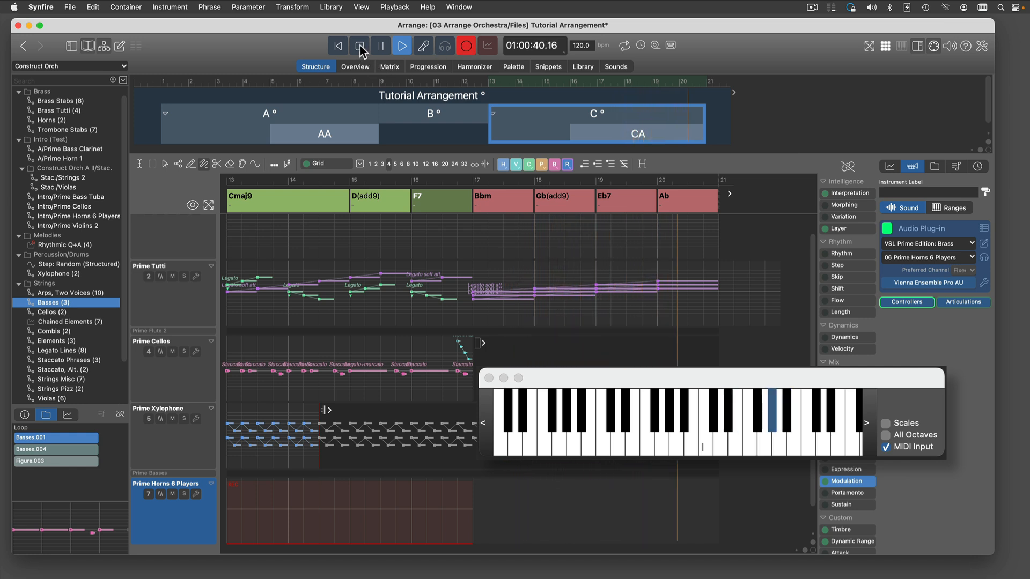
pyautogui.click(361, 49)
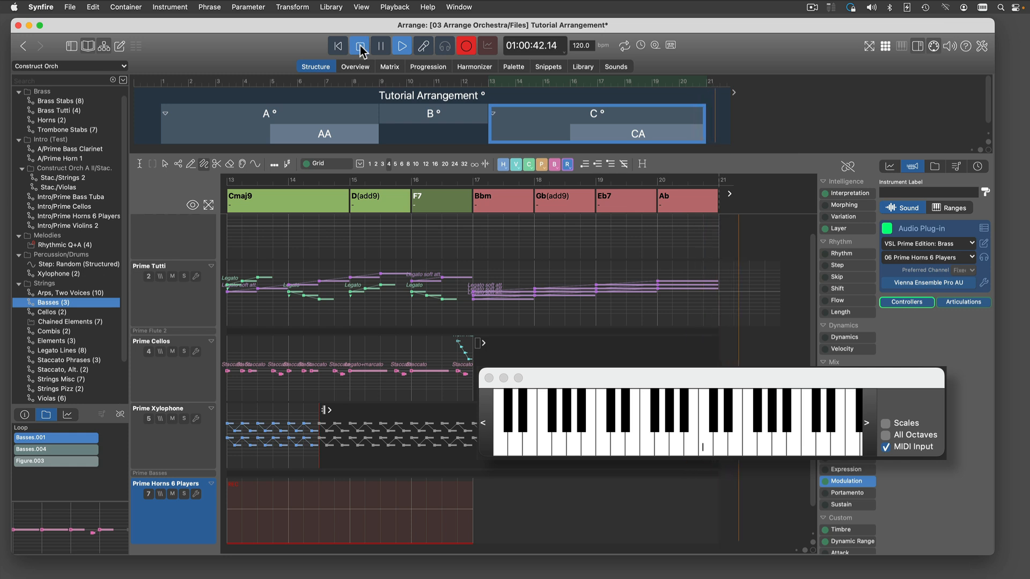
pyautogui.doubleClick(209, 533)
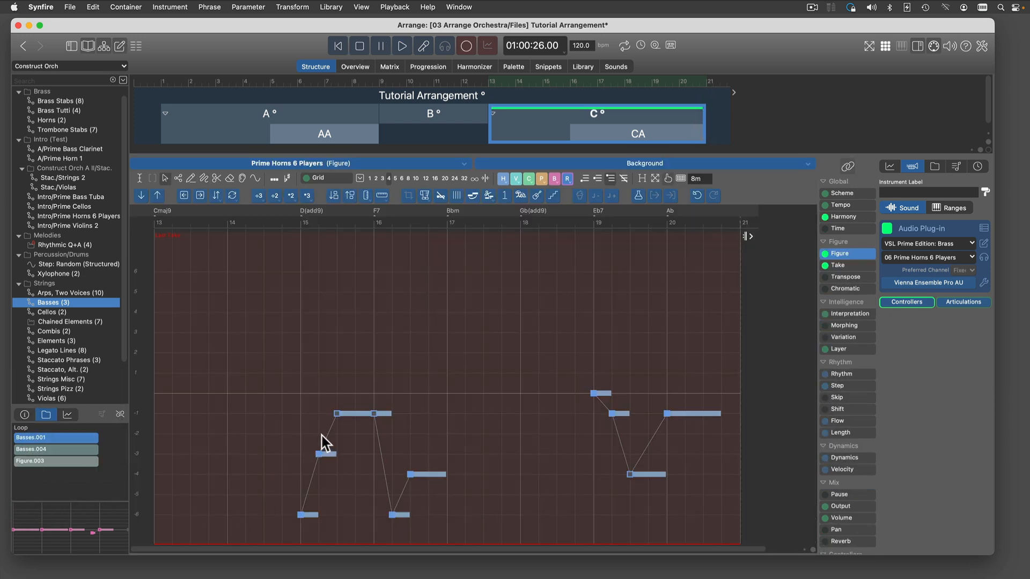
# - Assign the upper playing range to the recorded horn figure, check its three segments, and close the figure editor
pyautogui.click(339, 414)
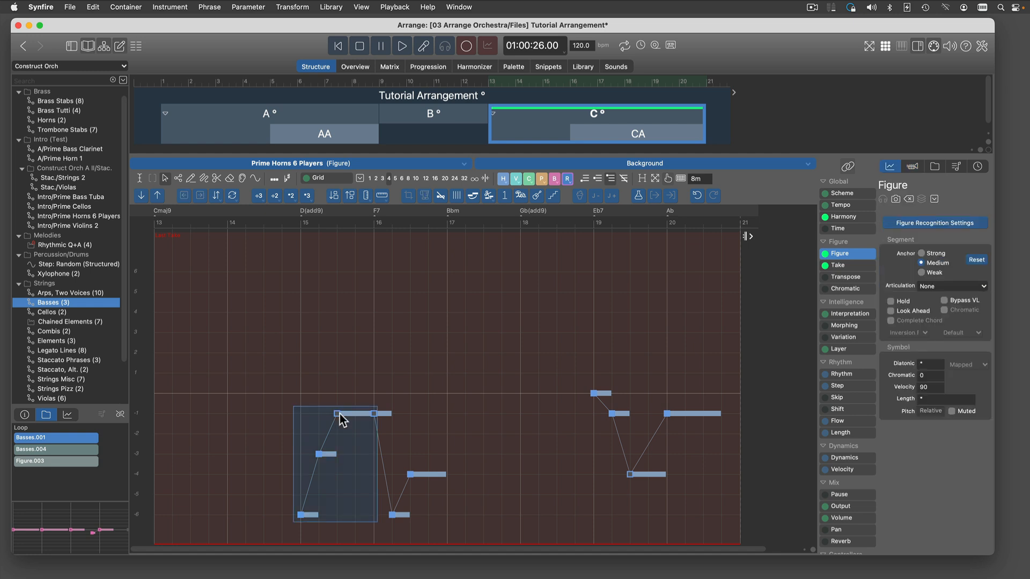
pyautogui.click(416, 400)
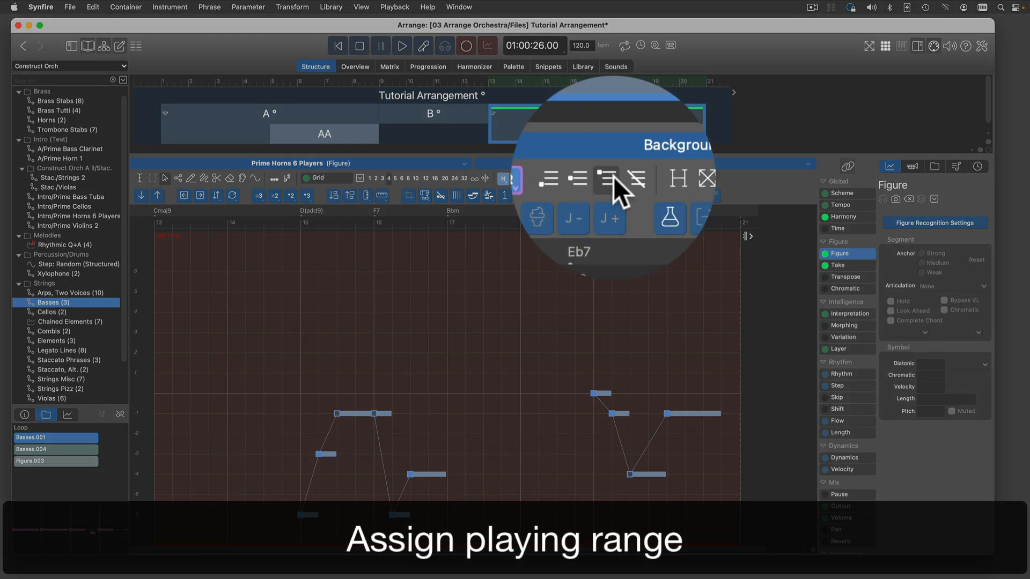
pyautogui.click(612, 177)
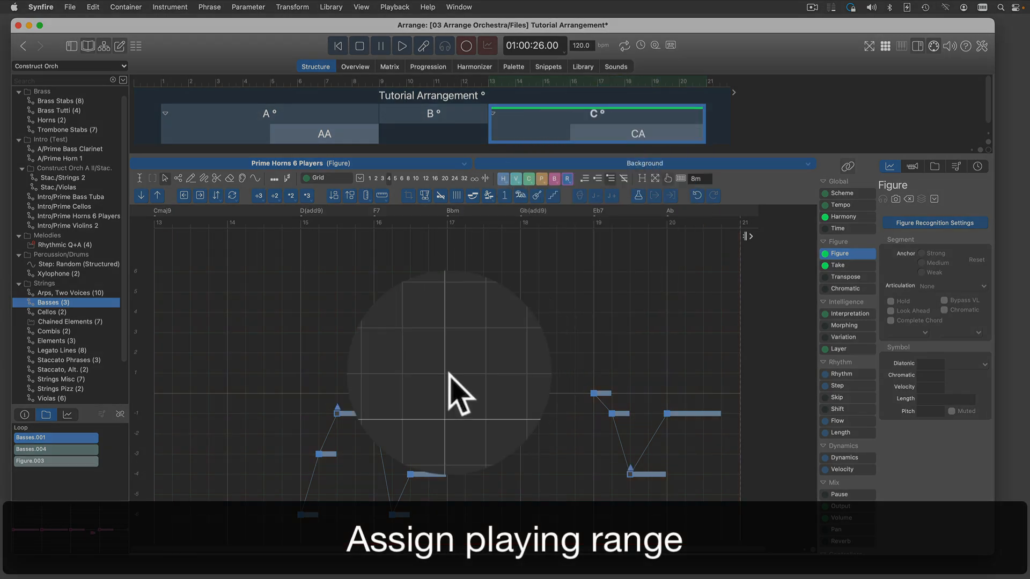
pyautogui.click(349, 416)
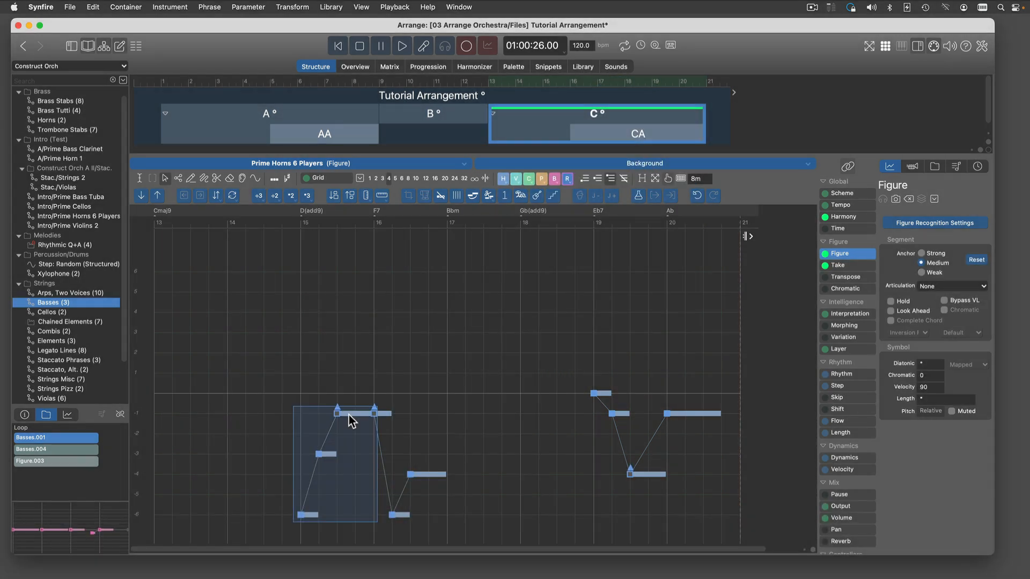
pyautogui.click(387, 414)
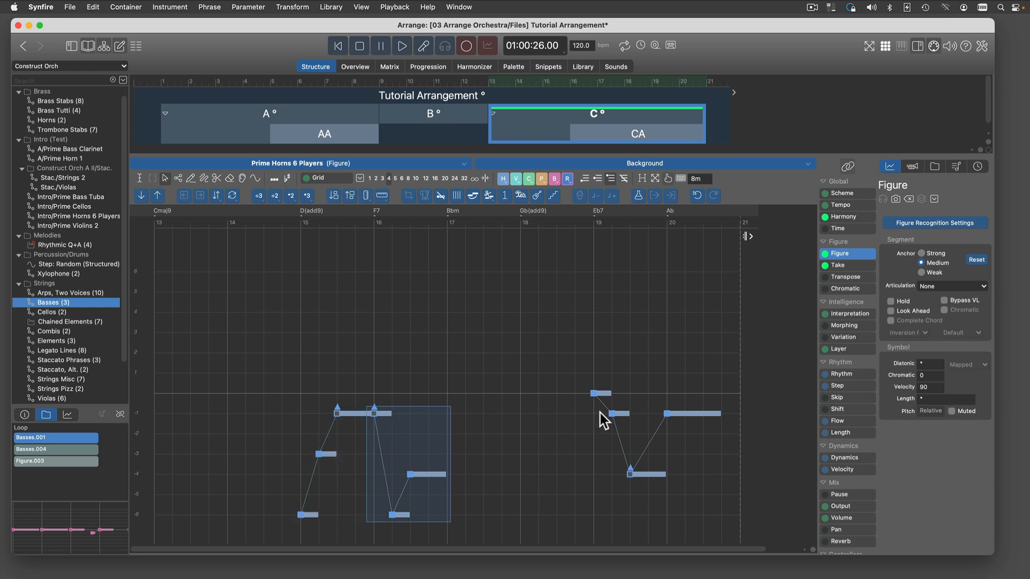
pyautogui.click(614, 418)
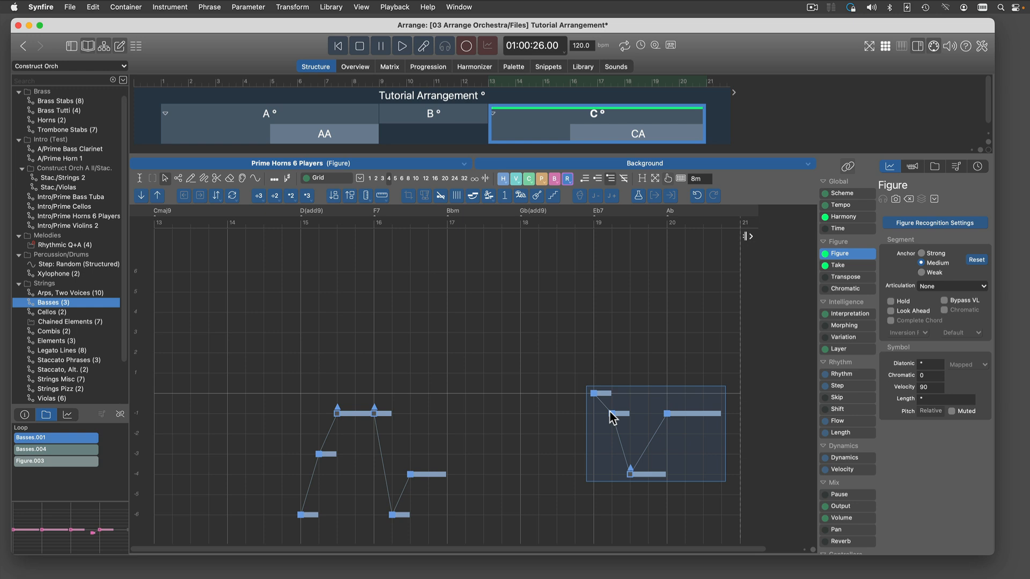
pyautogui.click(551, 382)
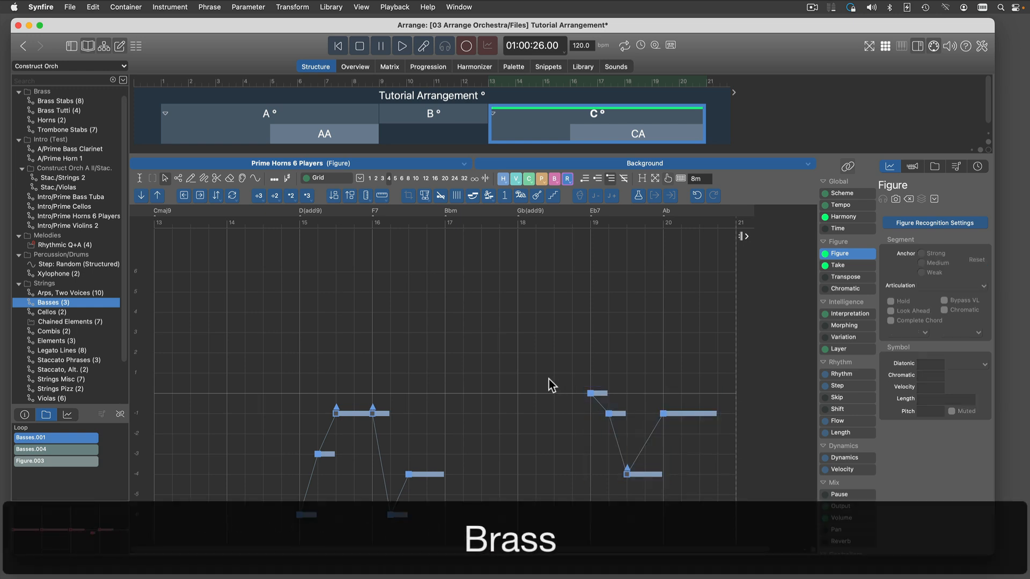
pyautogui.press('Escape')
# - Add a new instrument to container C using the Prime Brass Tutti sound from VSL Prime Edition: Brass
pyautogui.scroll(-2, 461, 437)
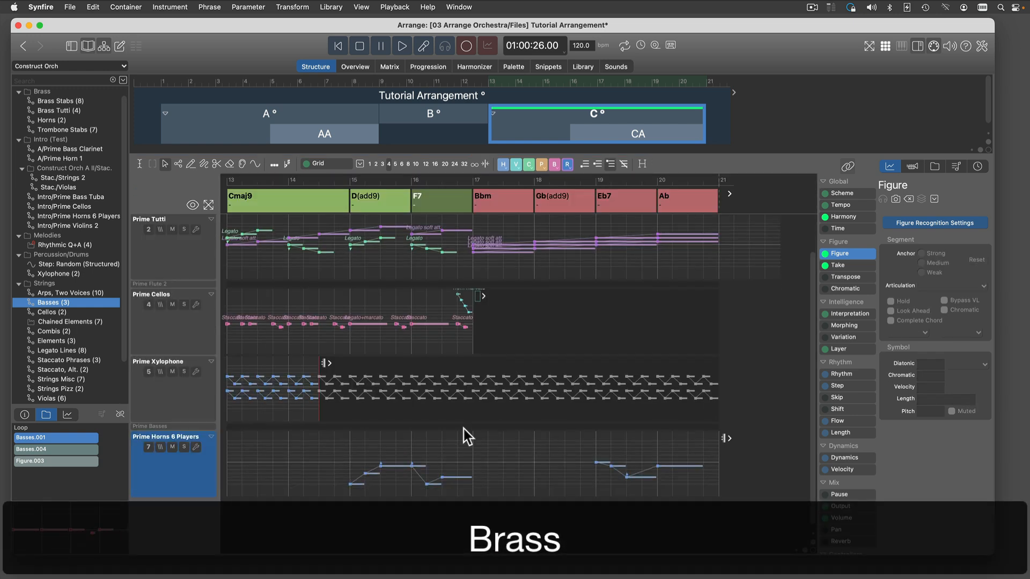
pyautogui.doubleClick(316, 523)
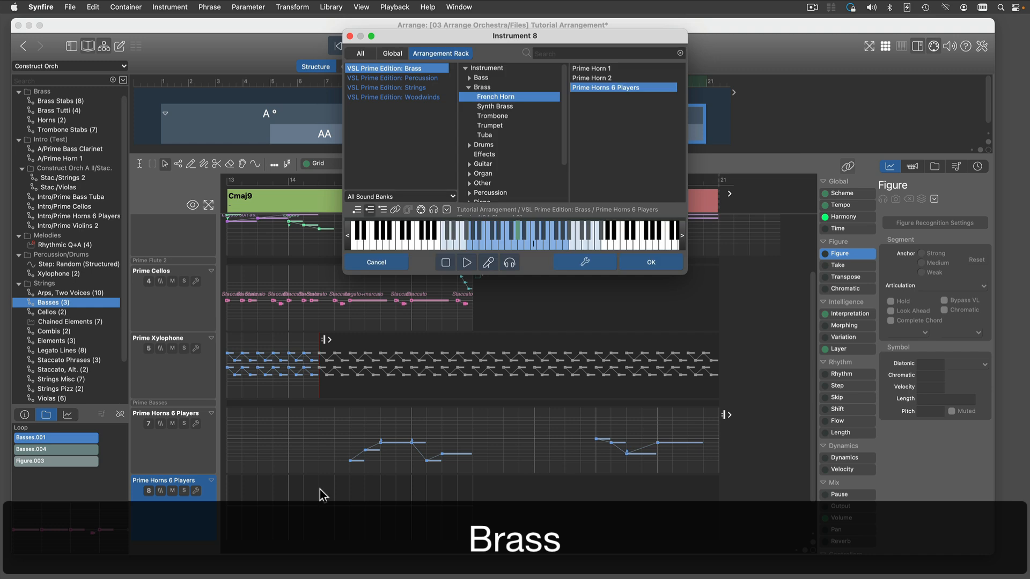
pyautogui.press('Left')
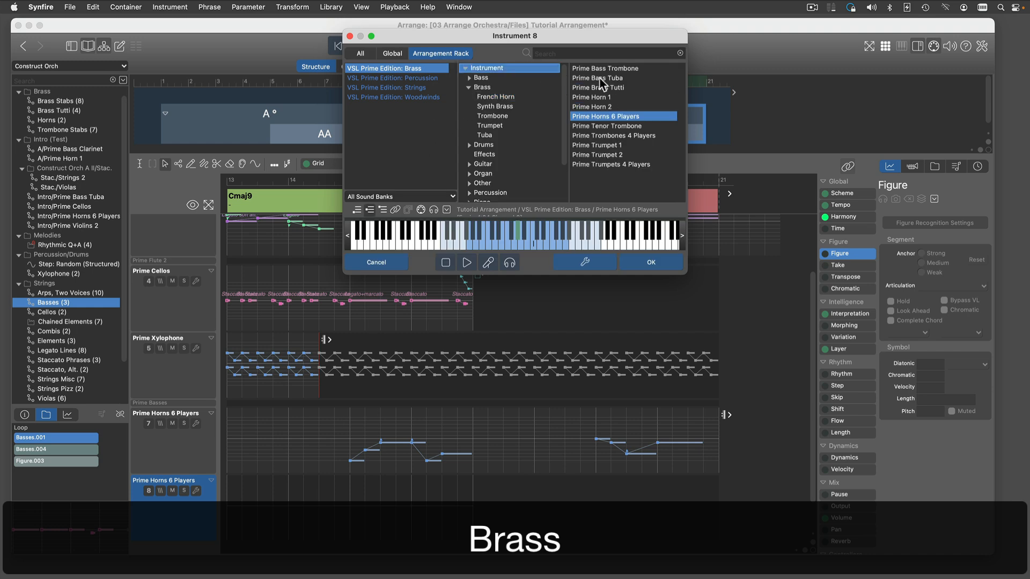
pyautogui.click(625, 87)
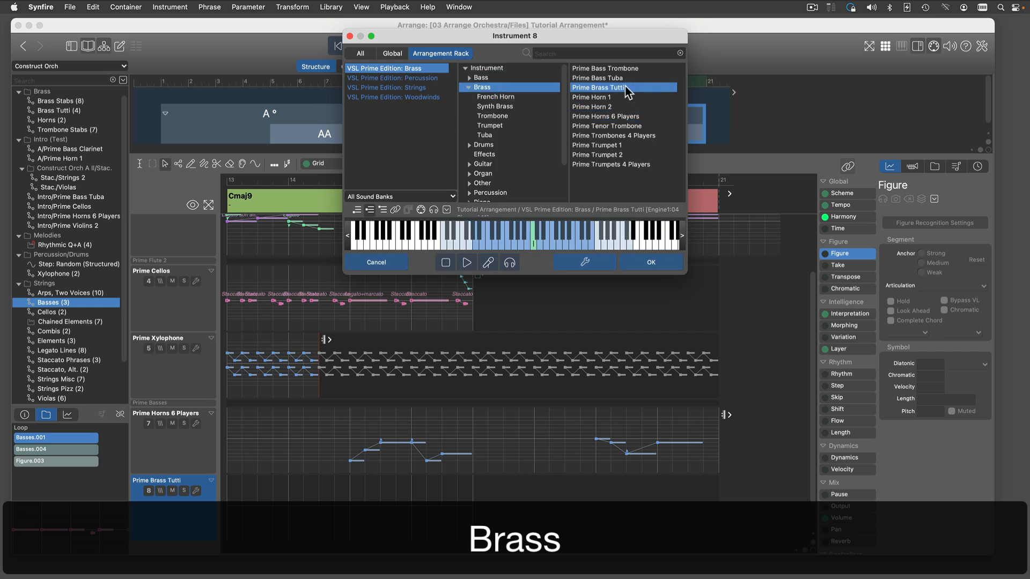
pyautogui.click(632, 264)
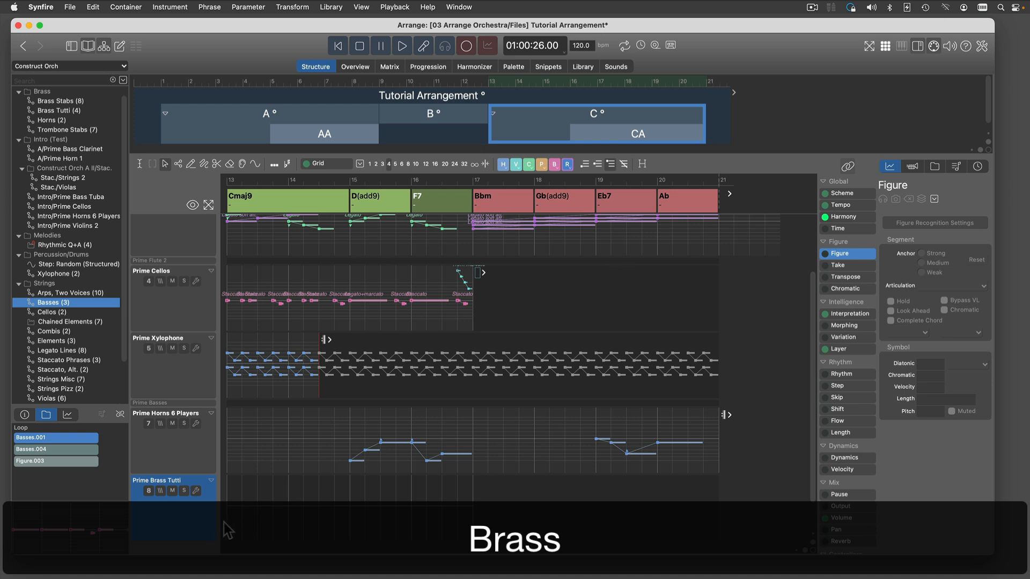
# - Open the Prime Brass Tutti figure for editing and show Prime Tutti as its background
pyautogui.doubleClick(208, 523)
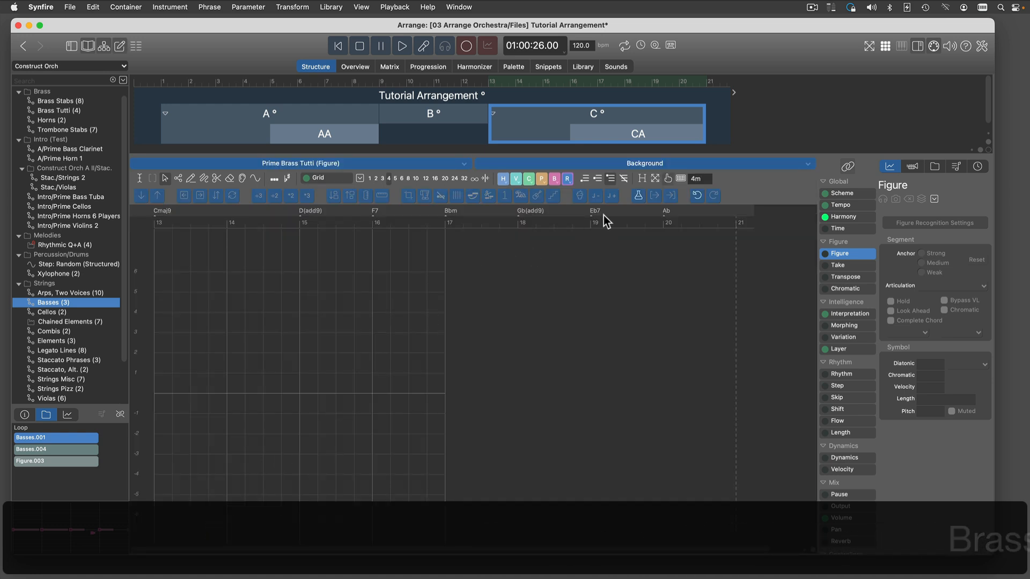
pyautogui.click(640, 166)
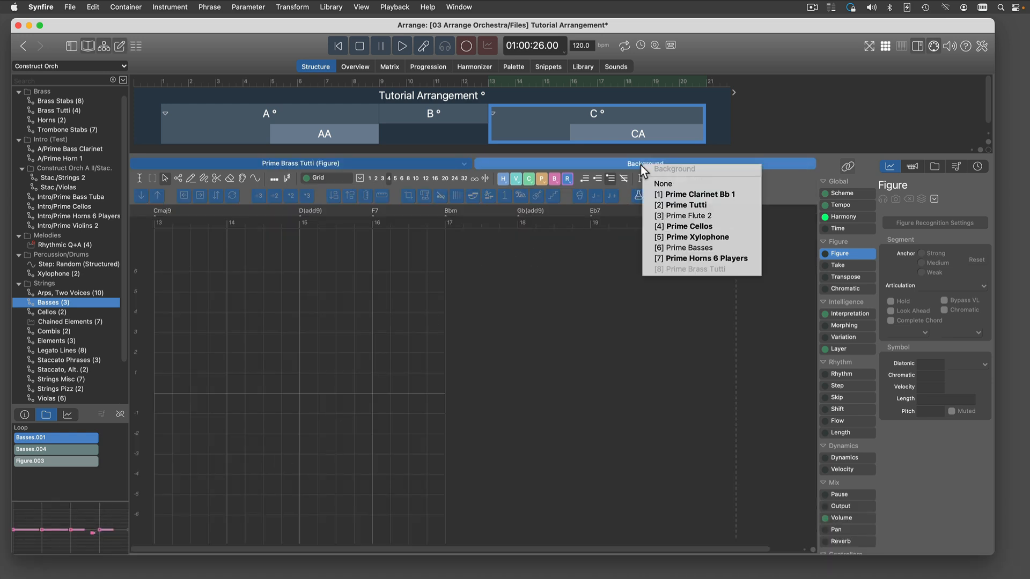
pyautogui.click(684, 206)
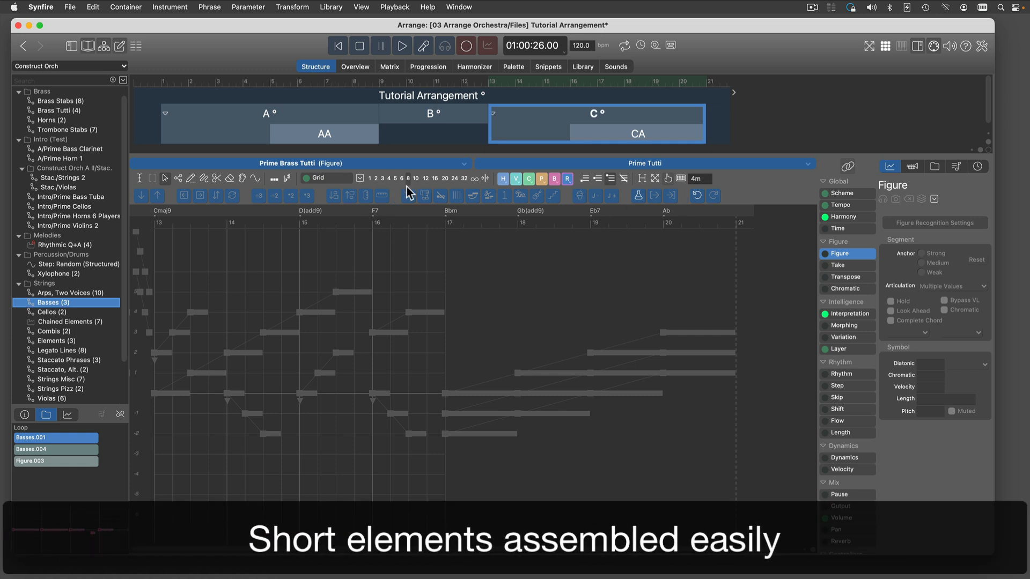
# - Insert the Extract.005 phrase from Brass Stabs at bar 17 and delete its first chord segment
pyautogui.click(70, 101)
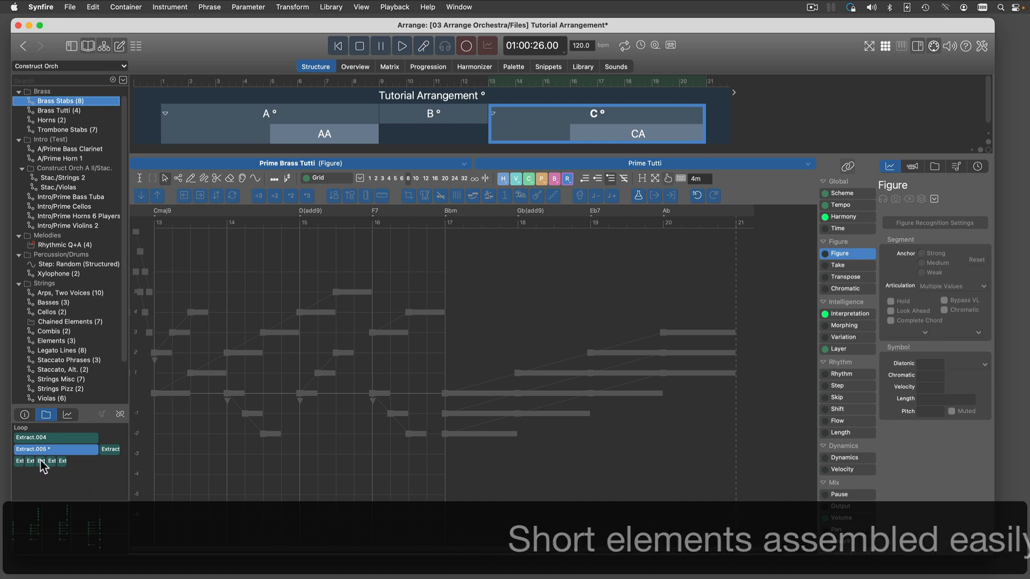
pyautogui.moveTo(26, 450); pyautogui.dragTo(443, 426)
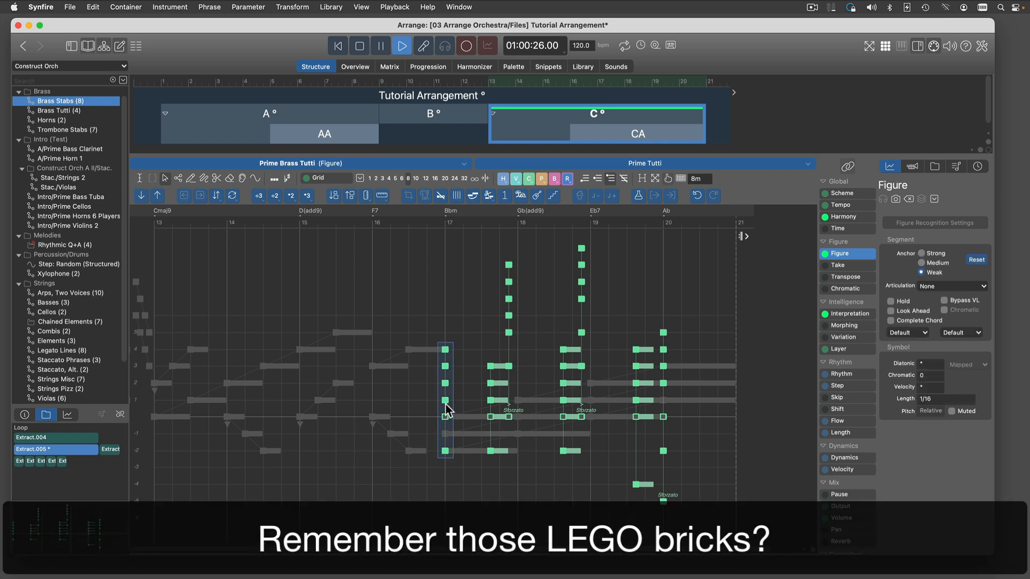
pyautogui.press('Delete')
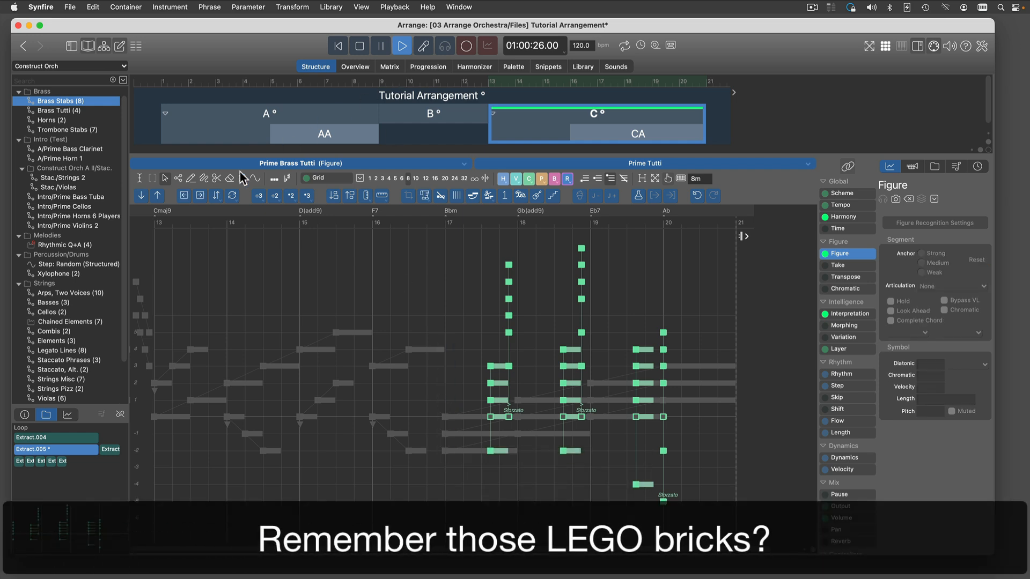
# - Insert the Brass Stabs extract next to Extract.005 at bar 16 and delete its upper melodic segments, keeping the staccato notes
pyautogui.click(111, 450)
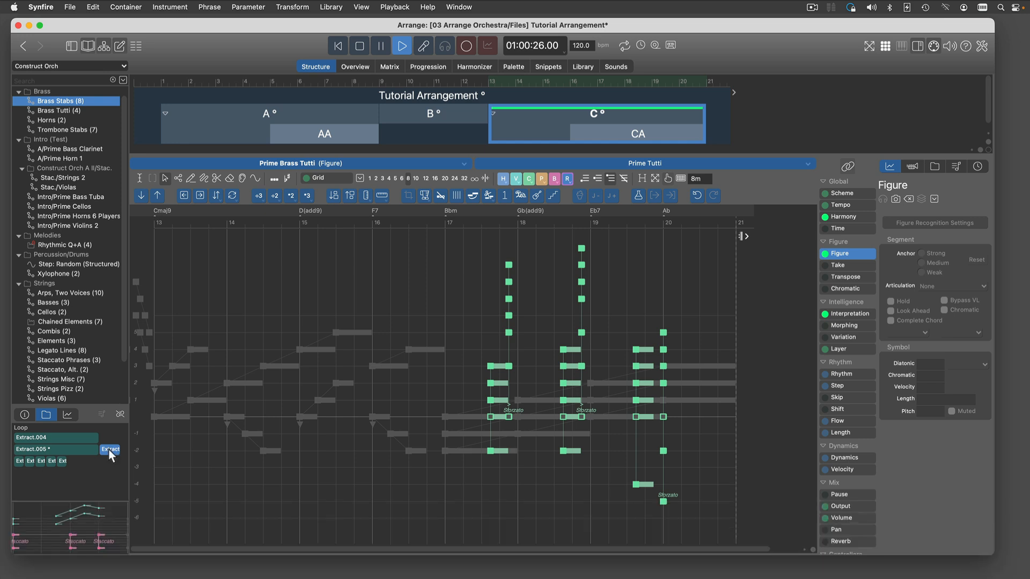
pyautogui.moveTo(111, 453); pyautogui.dragTo(372, 420)
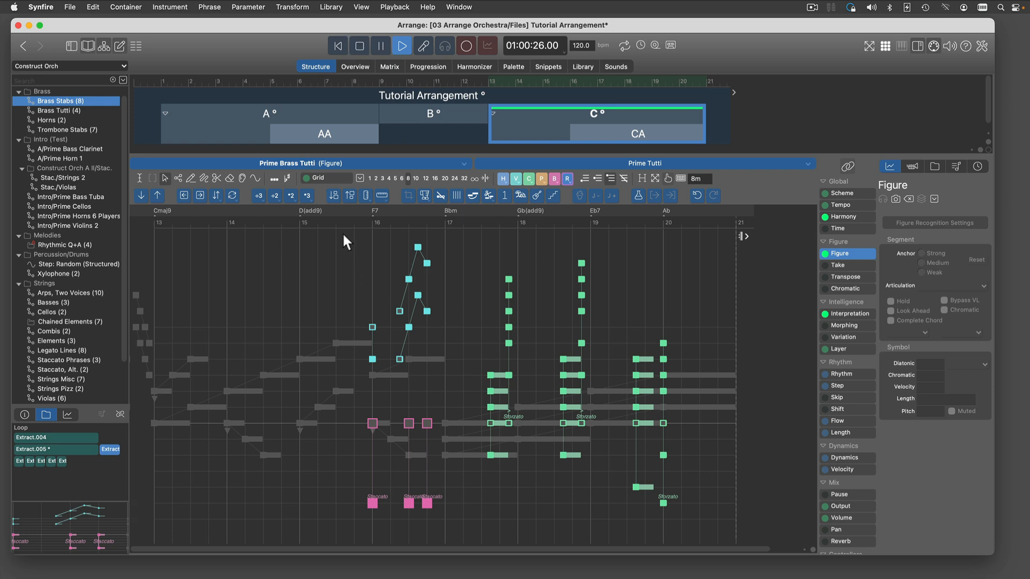
pyautogui.moveTo(342, 233); pyautogui.dragTo(458, 383)
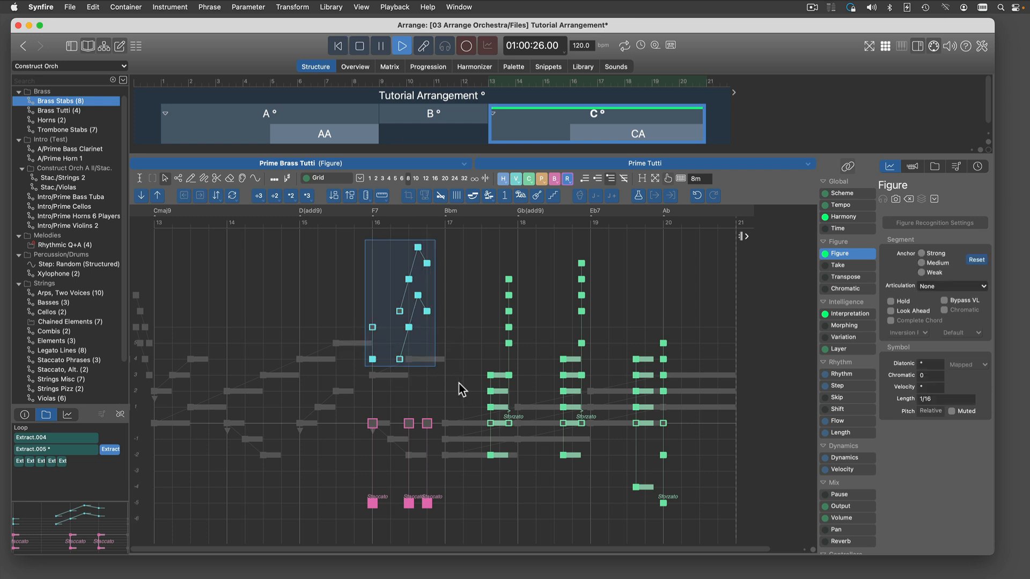
pyautogui.press('BackSpace')
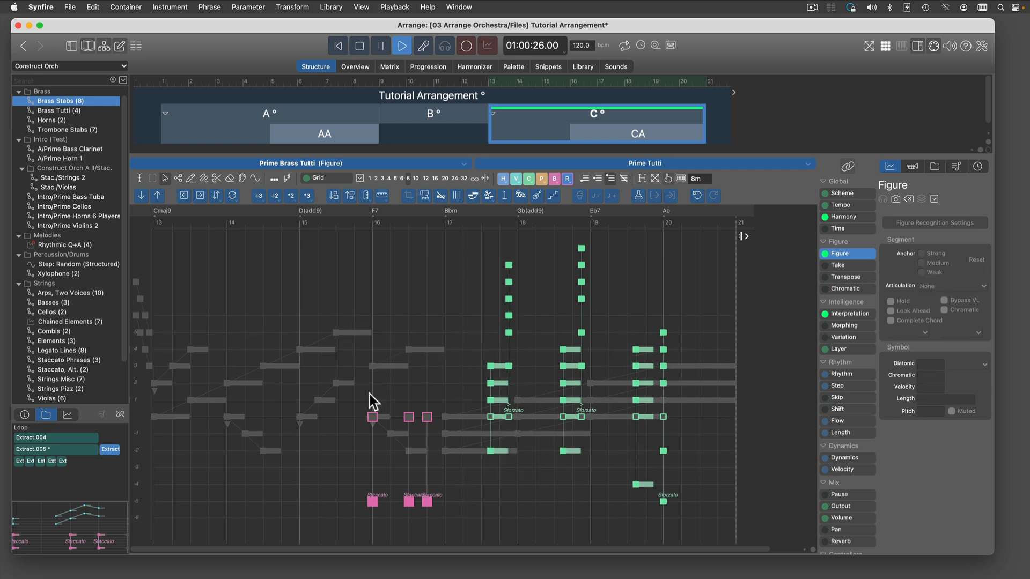
# - Move the staccato segments in bar 16 up five steps so their lower notes sit on the zero line
pyautogui.moveTo(391, 485); pyautogui.dragTo(449, 521)
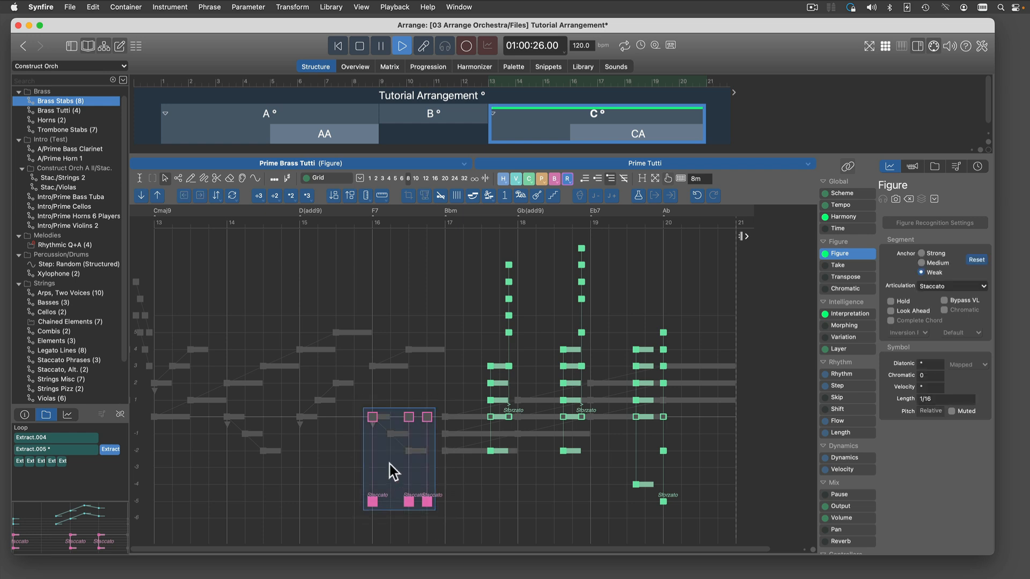
pyautogui.moveTo(389, 463); pyautogui.dragTo(388, 387)
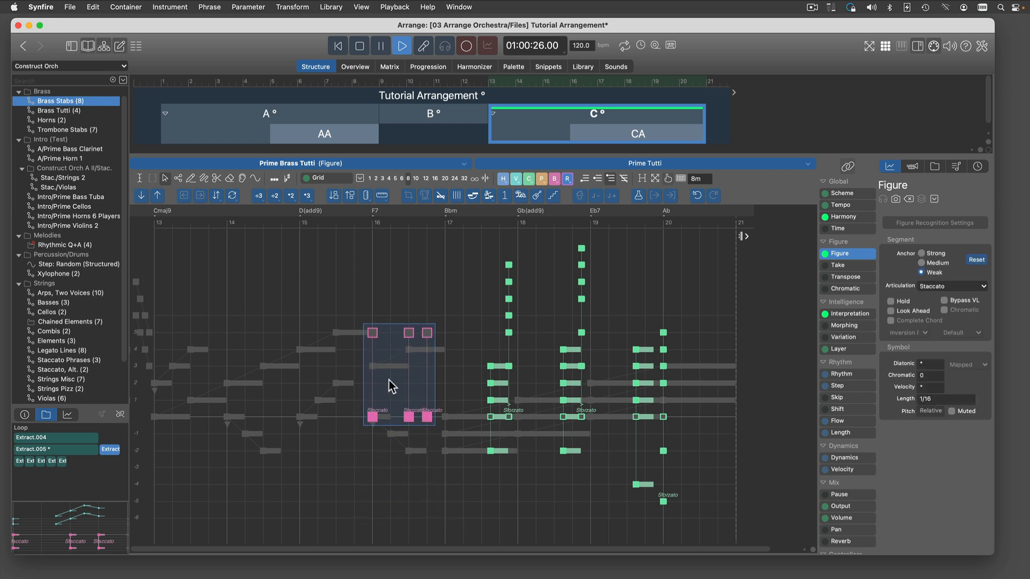
pyautogui.click(344, 443)
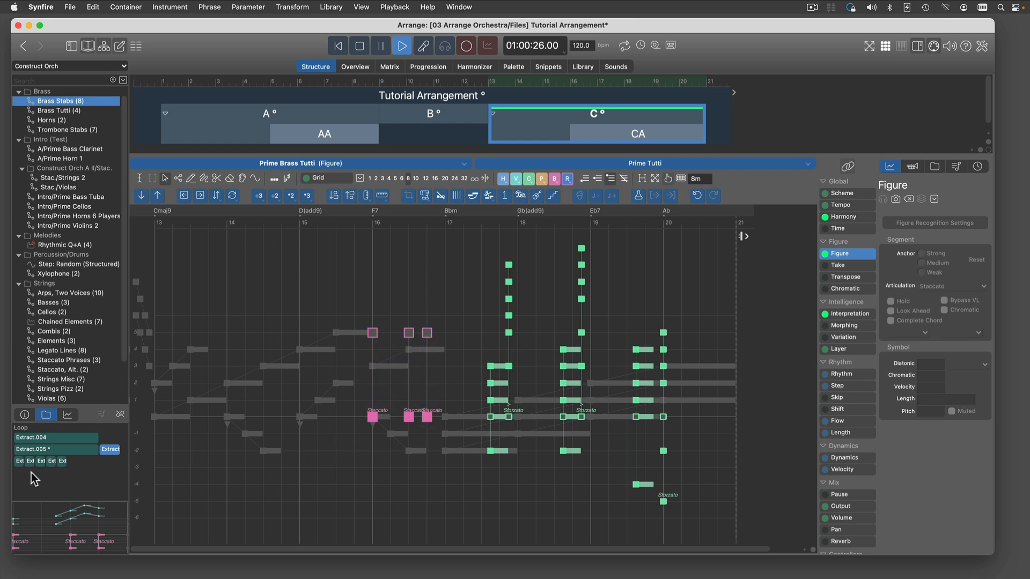
# - Preview the short Brass Stabs extracts and insert the third one in the second half of bar 14
pyautogui.click(19, 462)
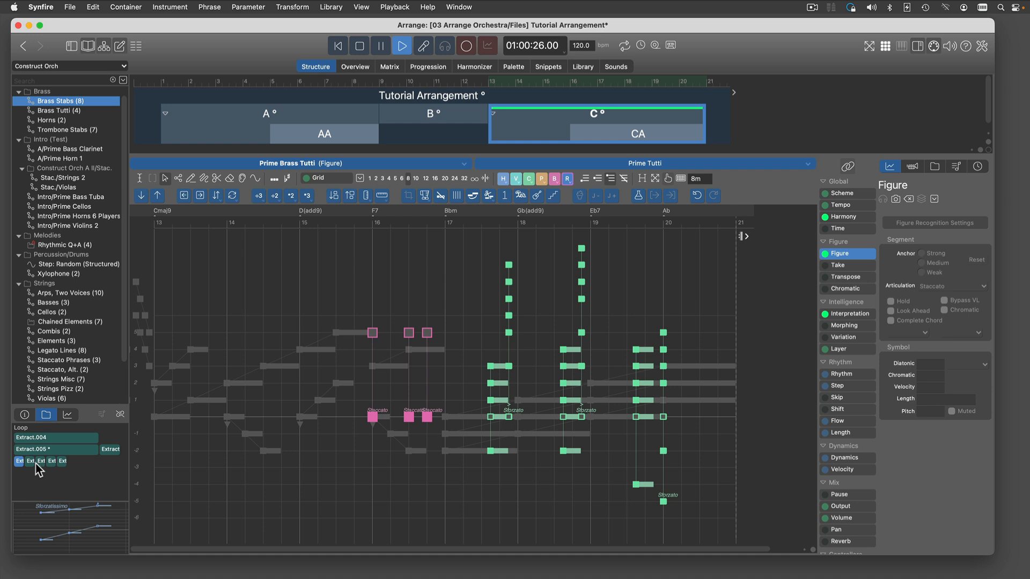
pyautogui.click(31, 462)
pyautogui.keyDown('shift'); pyautogui.click(41, 463); pyautogui.keyUp('shift')
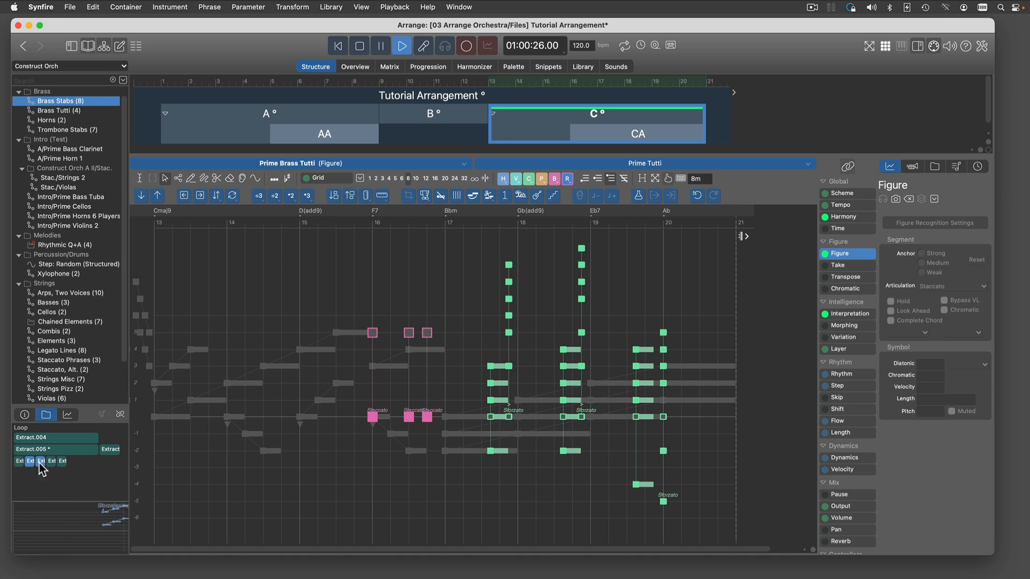
pyautogui.click(41, 463)
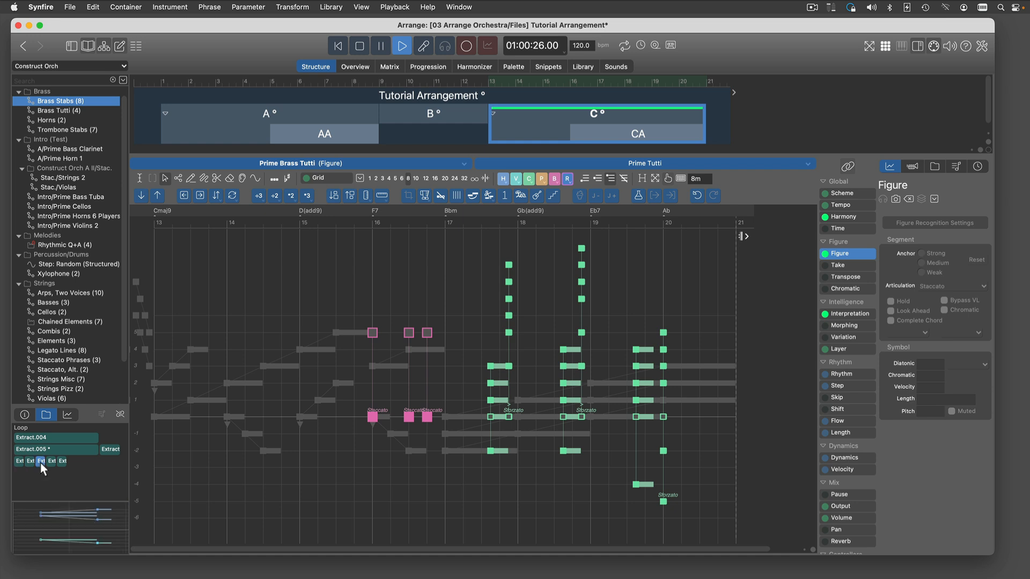
pyautogui.moveTo(41, 462); pyautogui.dragTo(265, 437)
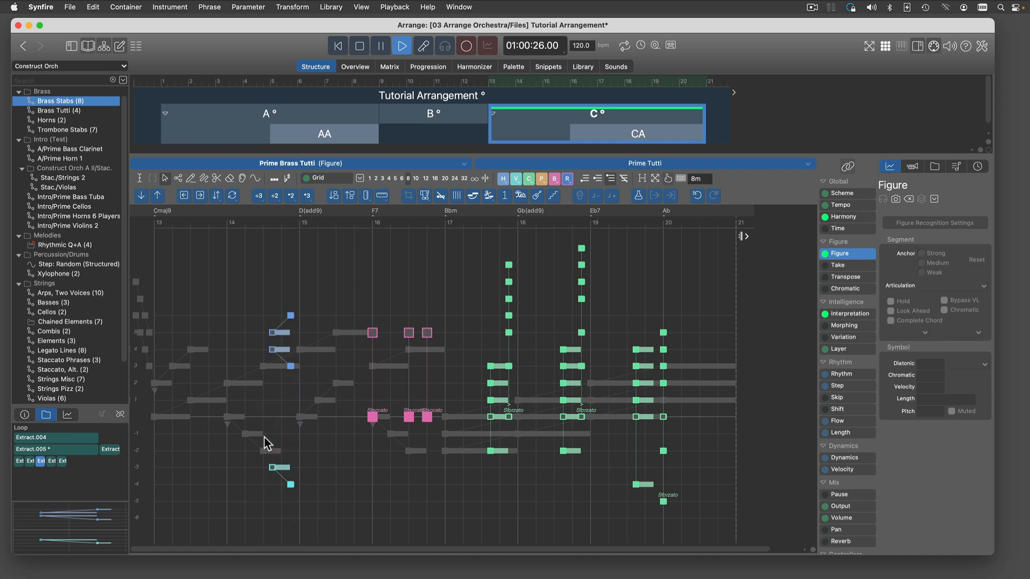
# - Place the first short Brass Stabs extract in bar 15 with a copy in bar 17, and play back part C
pyautogui.click(20, 461)
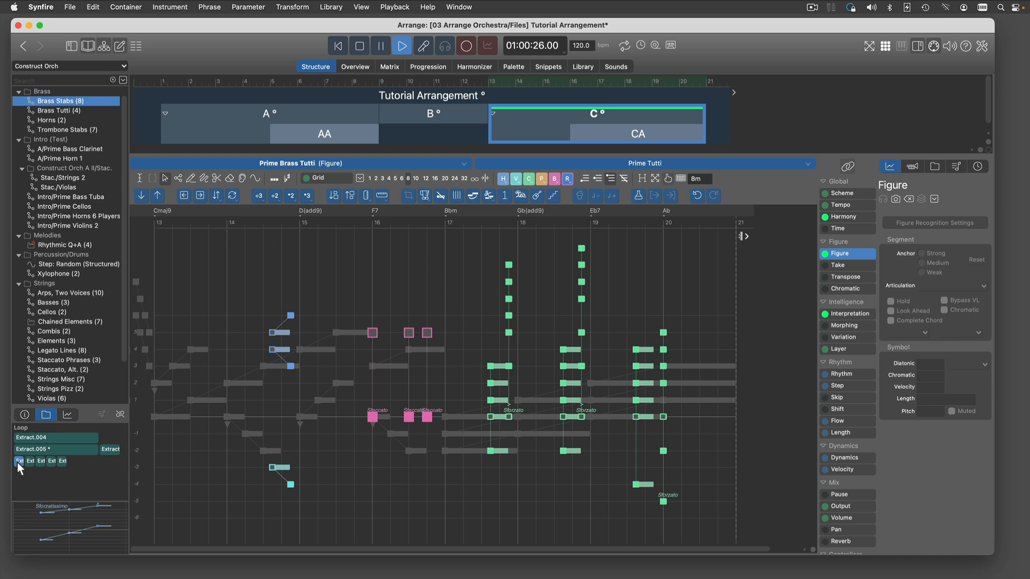
pyautogui.moveTo(17, 463); pyautogui.dragTo(314, 451)
pyautogui.moveTo(304, 279); pyautogui.dragTo(363, 497)
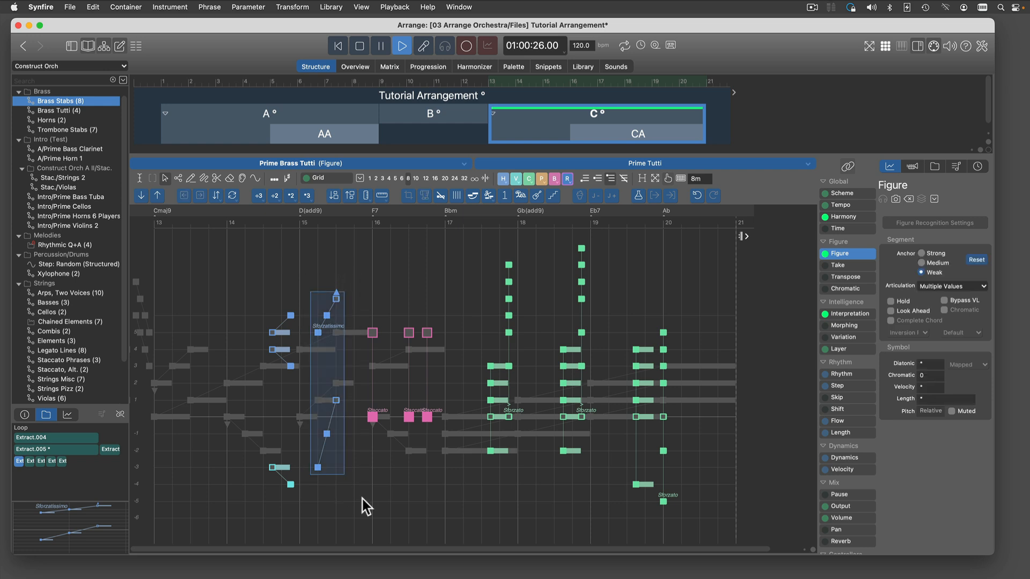
pyautogui.press('cmd+d')
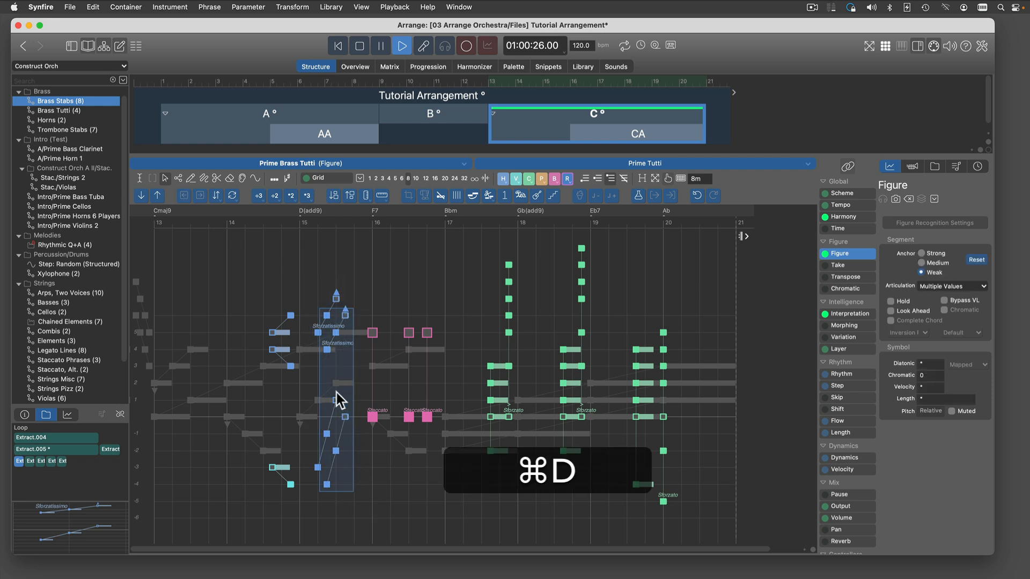
pyautogui.moveTo(337, 382); pyautogui.dragTo(470, 359)
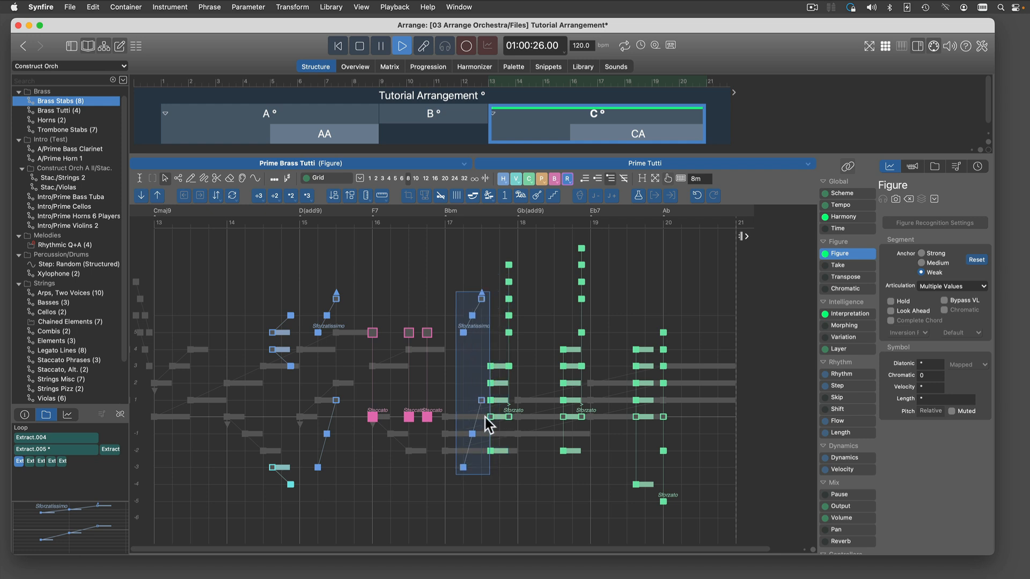
pyautogui.click(391, 295)
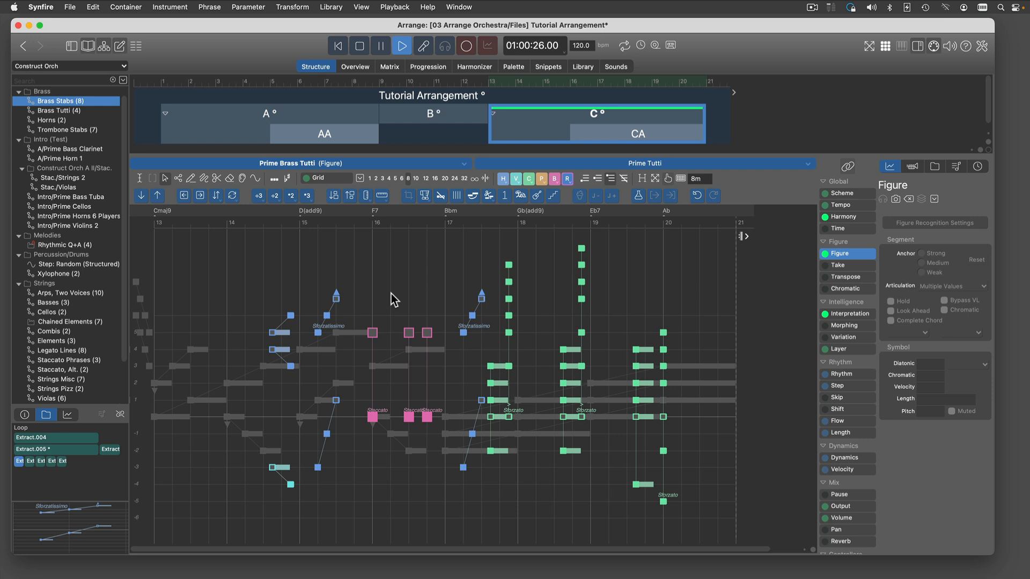
pyautogui.press('space')
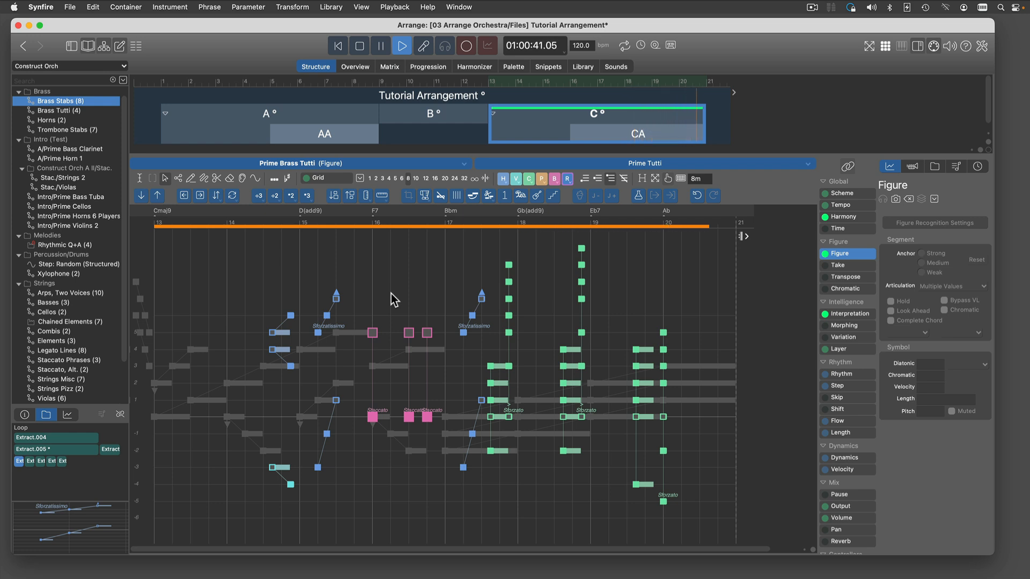
pyautogui.press('space')
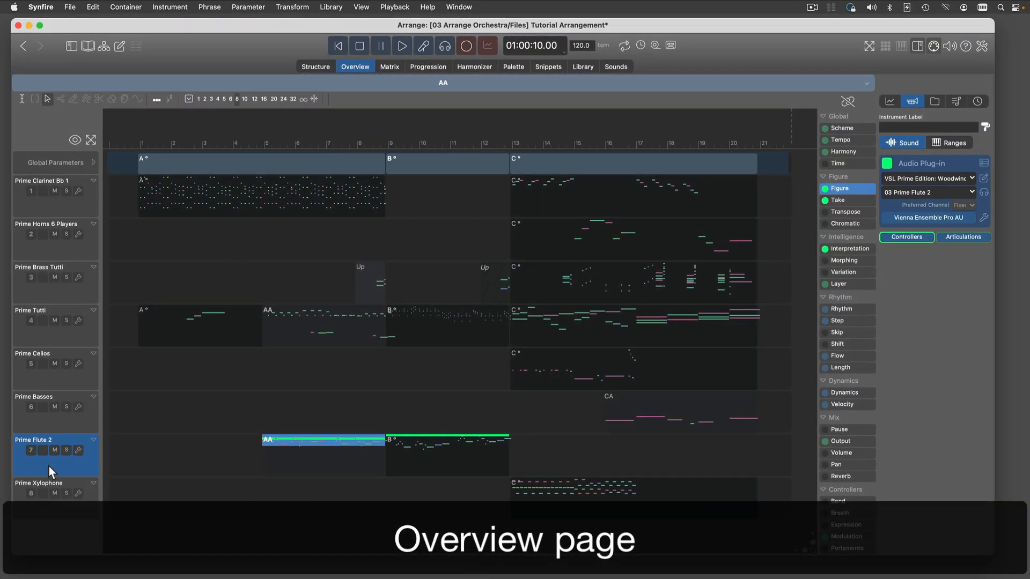
# - Move Prime Flute 2 above Prime Clarinet Bb 1 in the overview and assign both instruments to group A
pyautogui.moveTo(32, 467); pyautogui.dragTo(76, 200)
pyautogui.keyDown('super'); pyautogui.click(74, 247); pyautogui.keyUp('super')
pyautogui.rightClick(75, 248)
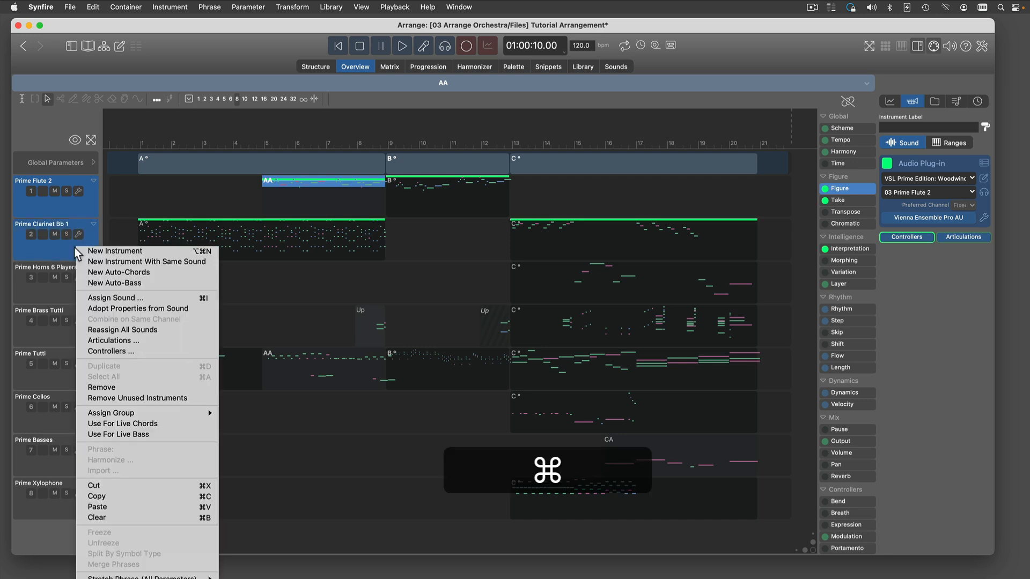
pyautogui.moveTo(124, 410)
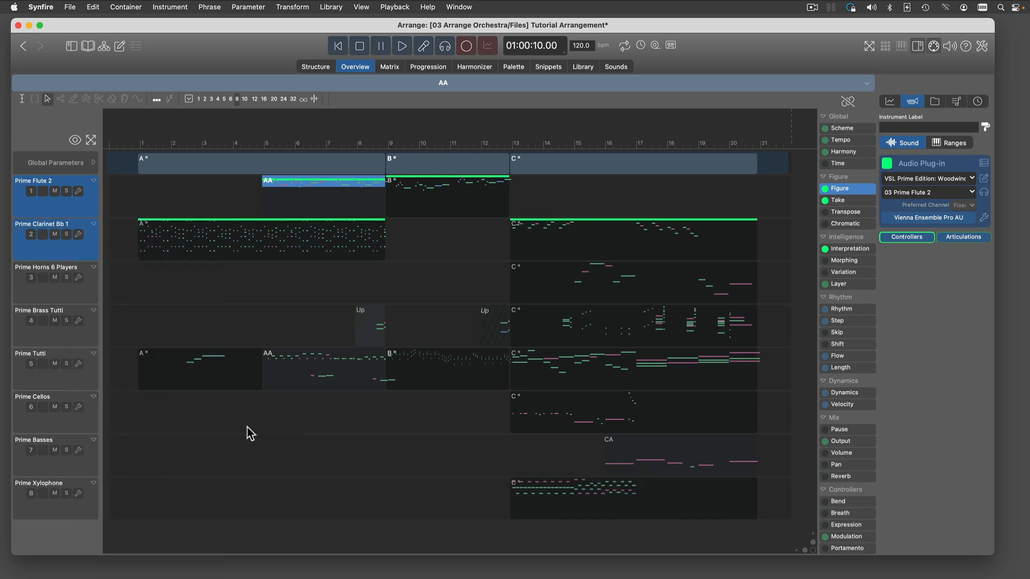
pyautogui.click(247, 426)
# - Assign Prime Horns 6 Players and Prime Brass Tutti to group B
pyautogui.click(88, 293)
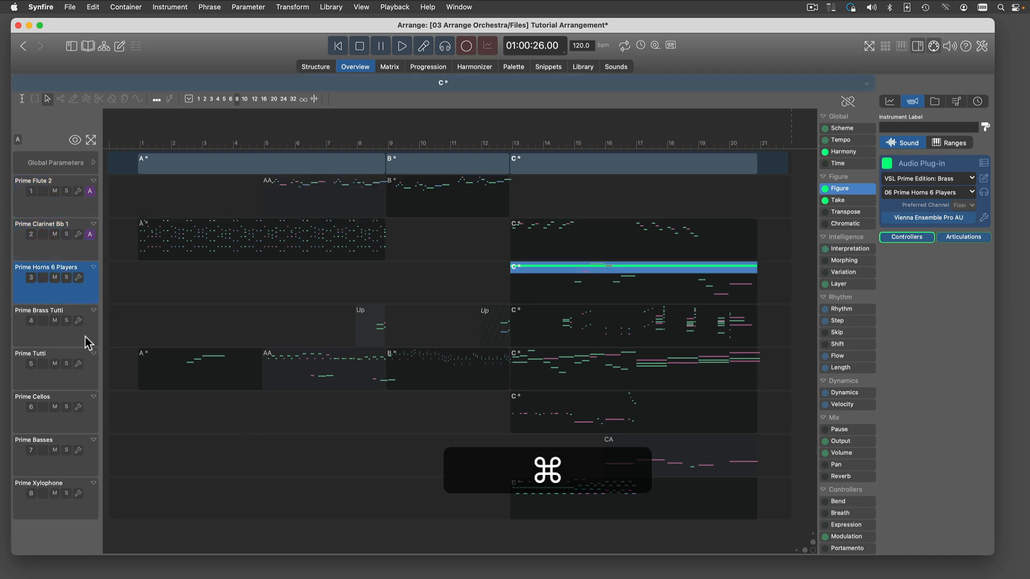
pyautogui.keyDown('super'); pyautogui.click(85, 337); pyautogui.keyUp('super')
pyautogui.rightClick(85, 337)
pyautogui.moveTo(135, 438)
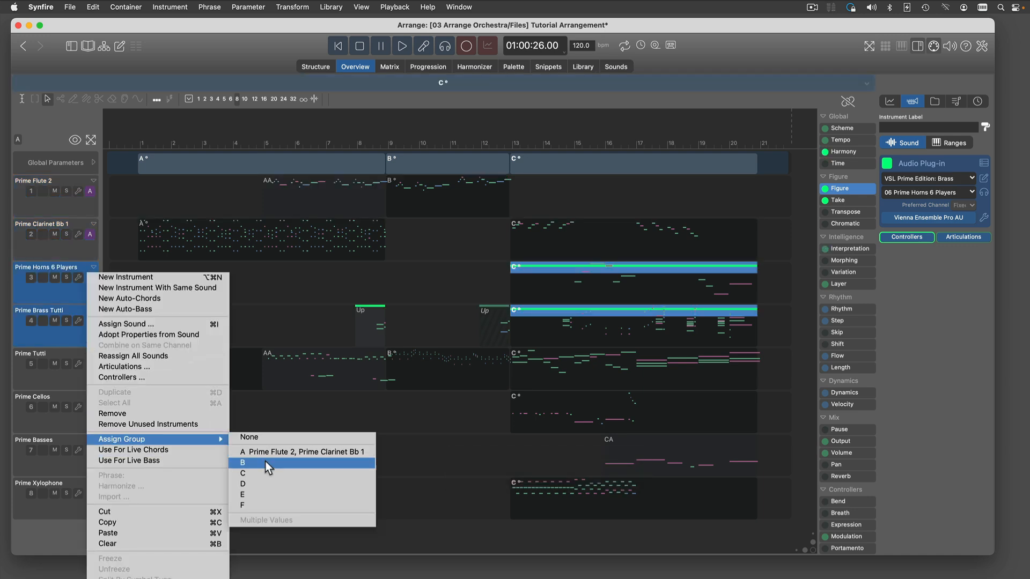
pyautogui.click(265, 461)
# - Assign Prime Tutti, Prime Cellos and Prime Basses to group C
pyautogui.click(85, 380)
pyautogui.keyDown('super'); pyautogui.click(81, 429); pyautogui.keyUp('super')
pyautogui.keyDown('super'); pyautogui.click(92, 465); pyautogui.keyUp('super')
pyautogui.rightClick(94, 467)
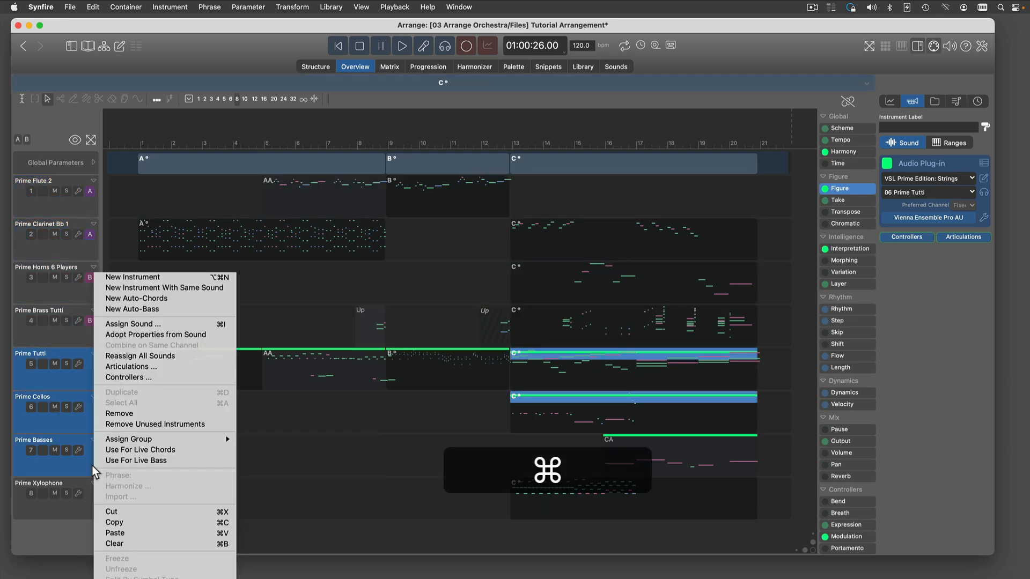
pyautogui.moveTo(121, 441)
pyautogui.click(271, 474)
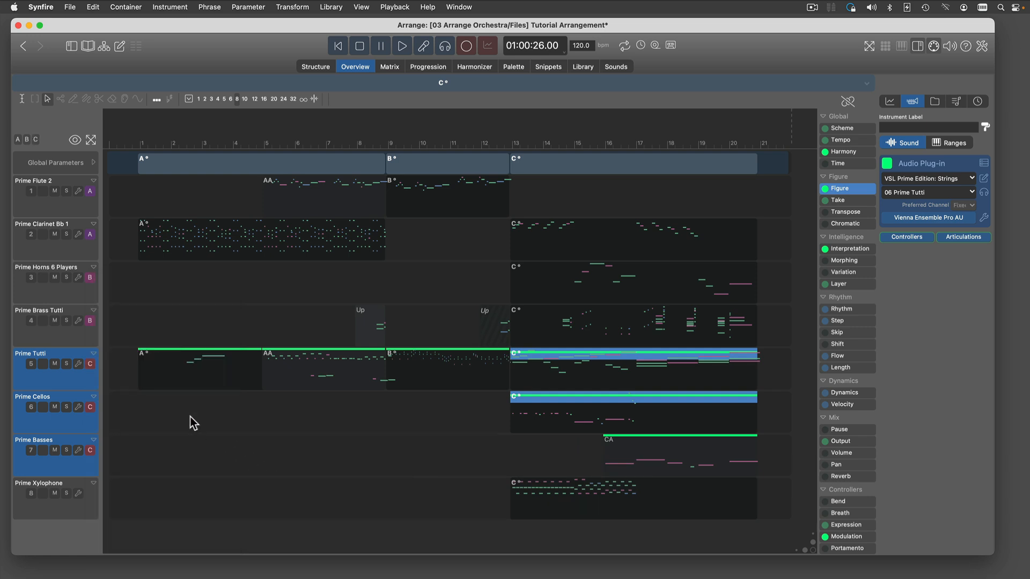
# - In the Structure view, filter the displayed instruments by group A, then by groups C and B
pyautogui.click(317, 67)
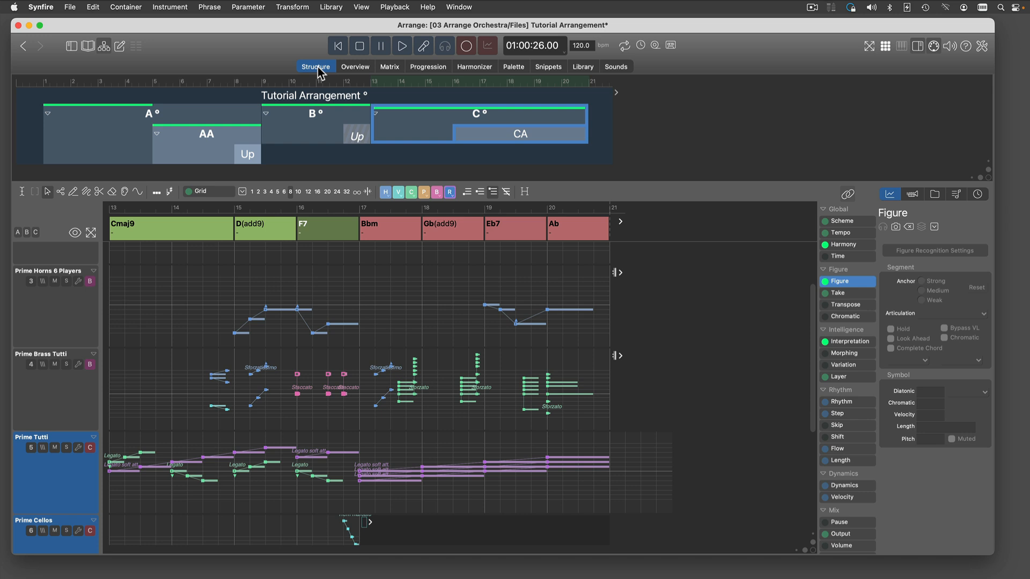
pyautogui.click(18, 232)
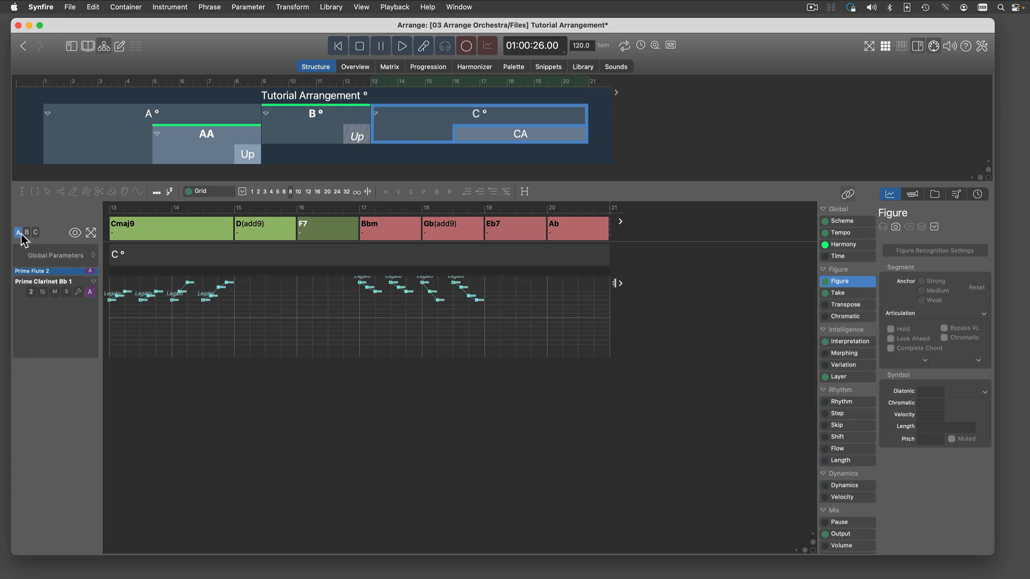
pyautogui.click(19, 233)
pyautogui.click(36, 233)
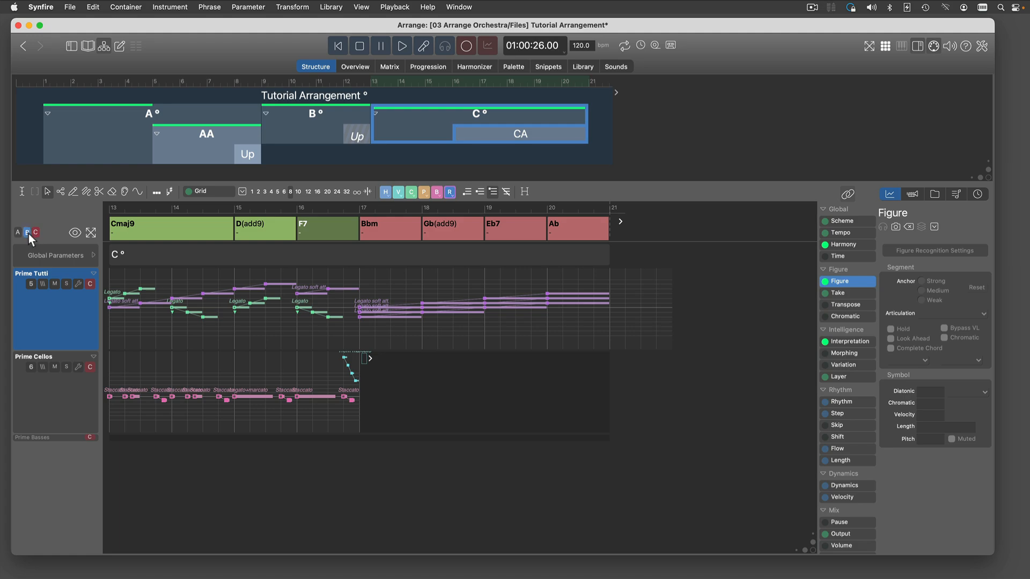
pyautogui.click(27, 232)
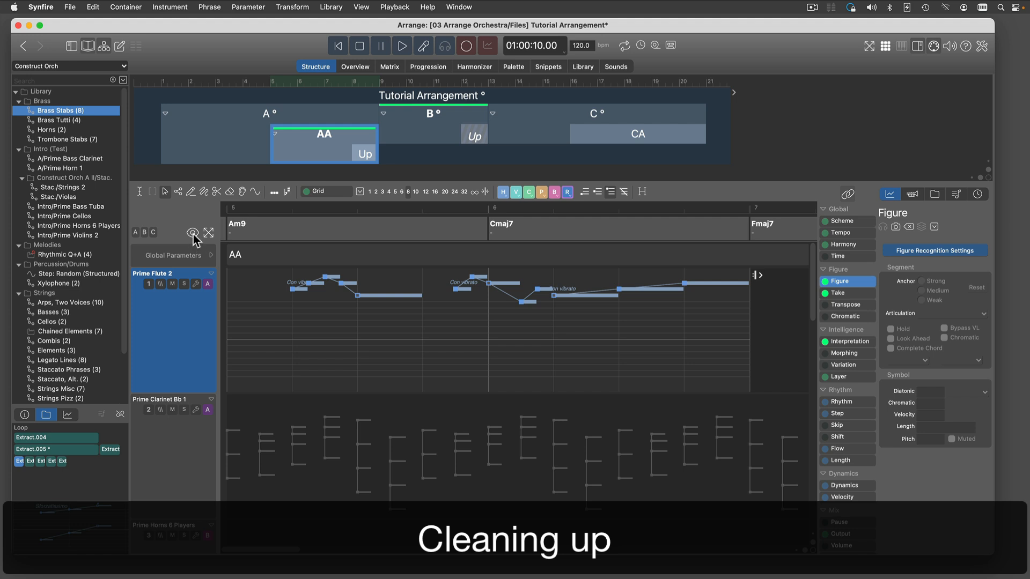
# - Collapse the instruments that have no phrases of their own in container AA and fit the remaining tracks to the view
pyautogui.click(193, 233)
pyautogui.click(193, 233)
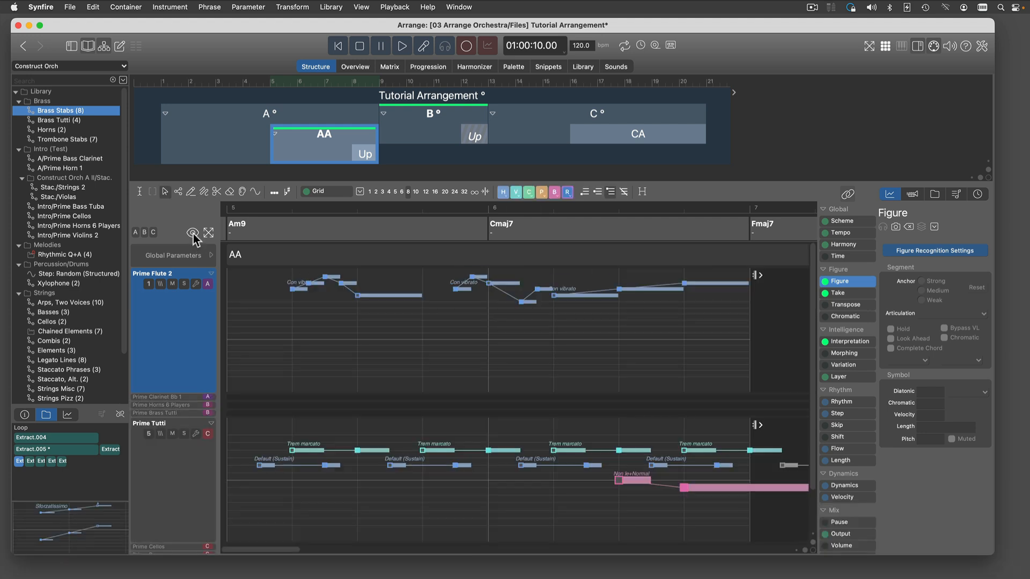
pyautogui.click(209, 233)
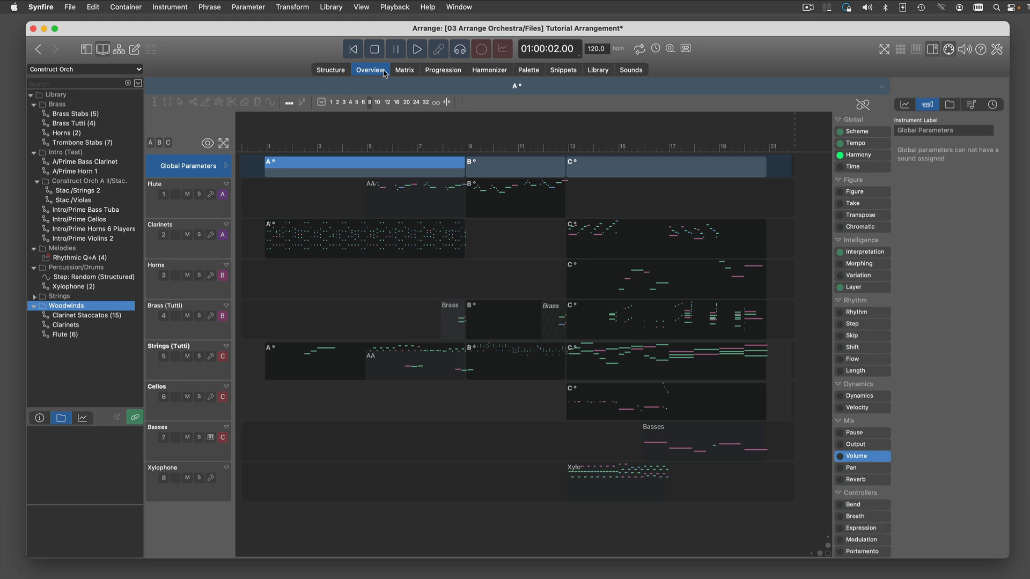
# - Play the complete arrangement from bar 1 in the overview
pyautogui.press('space')
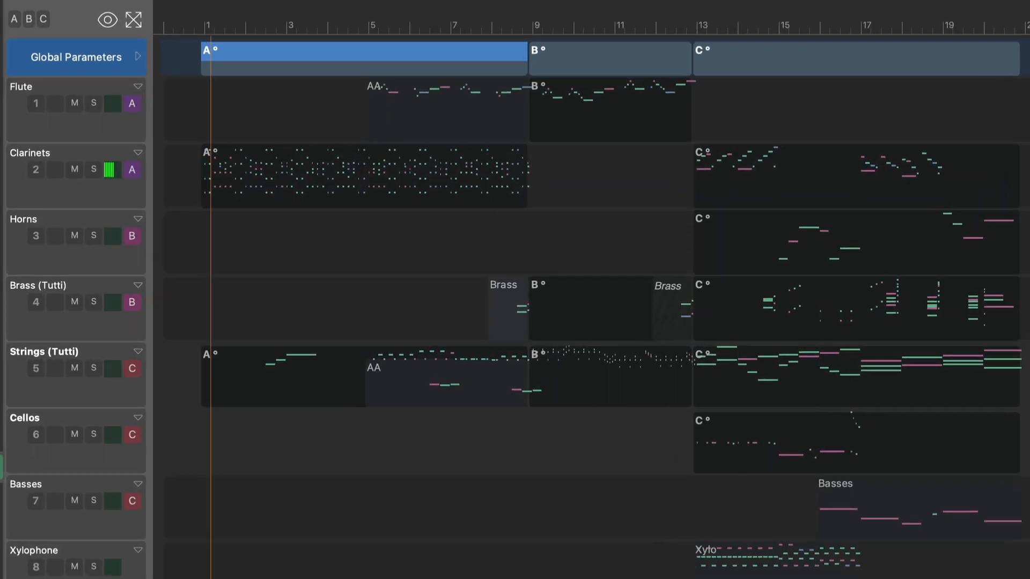